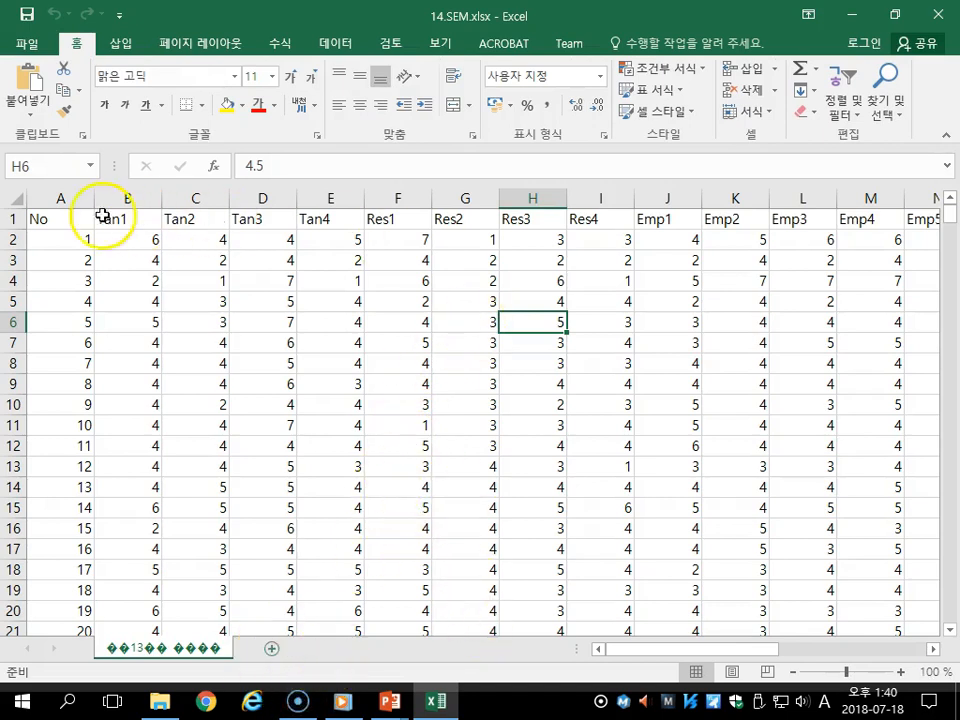
- Examine the survey data from the No column through CL3 at 50% zoom, including the first respondent's answers in row 2
click(60, 197)
drag(60, 197, 858, 225)
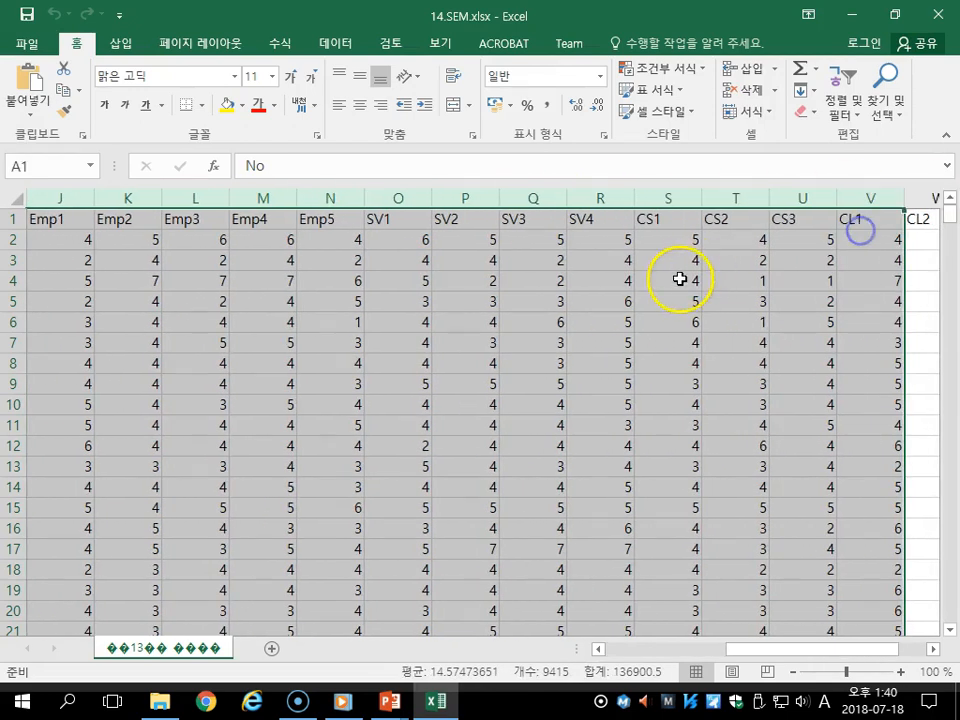
click(792, 673)
click(792, 673)
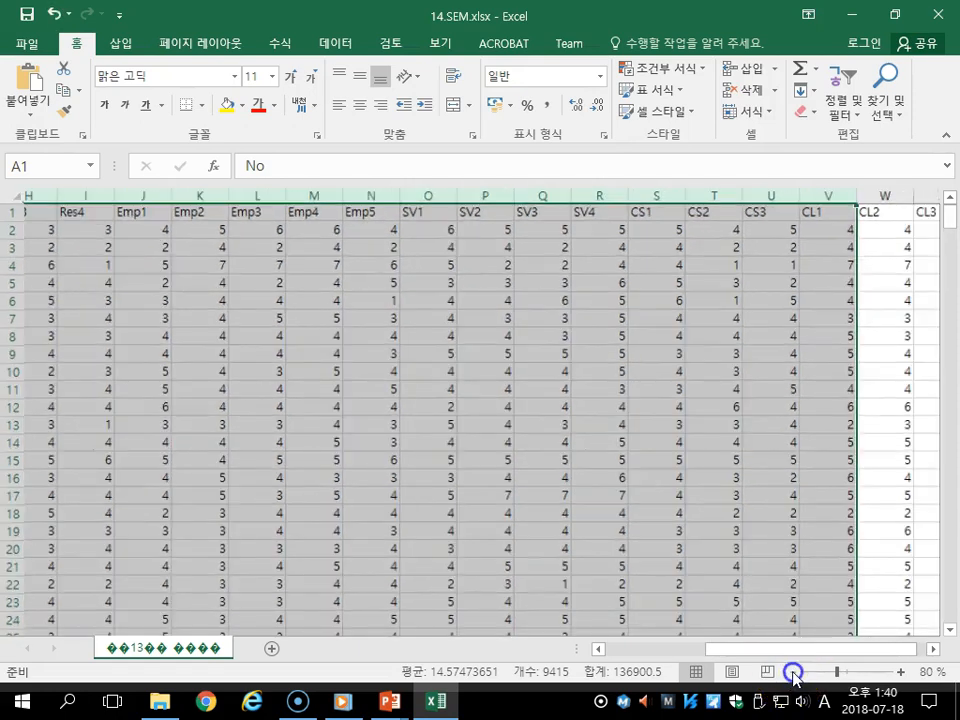
click(792, 673)
click(792, 673)
click(792, 673)
drag(812, 197, 10, 229)
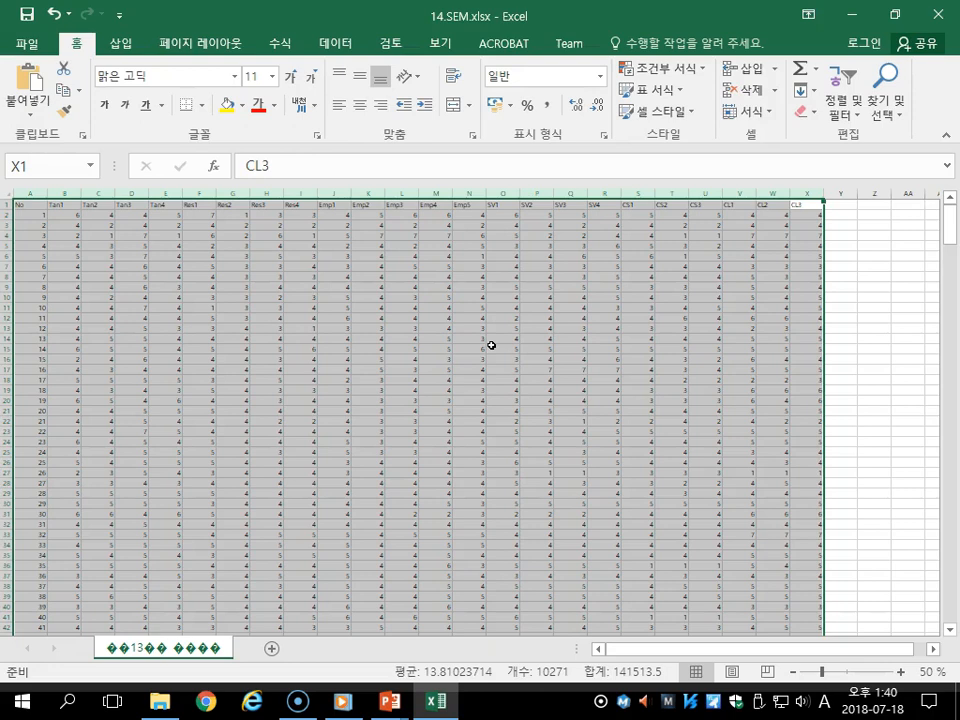
click(608, 380)
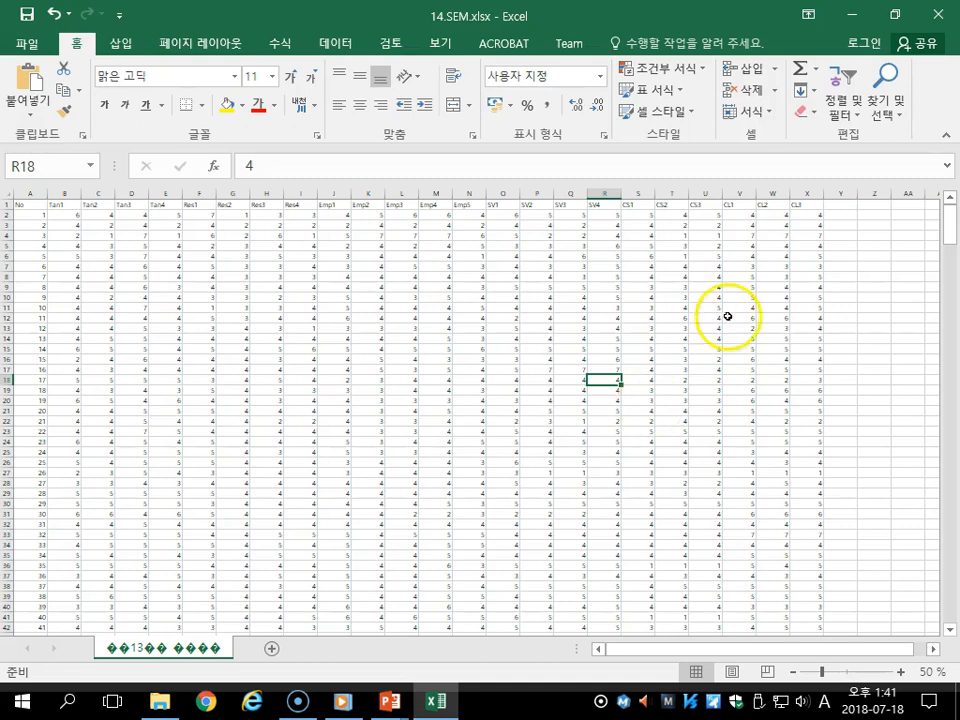
drag(20, 221, 807, 215)
click(842, 216)
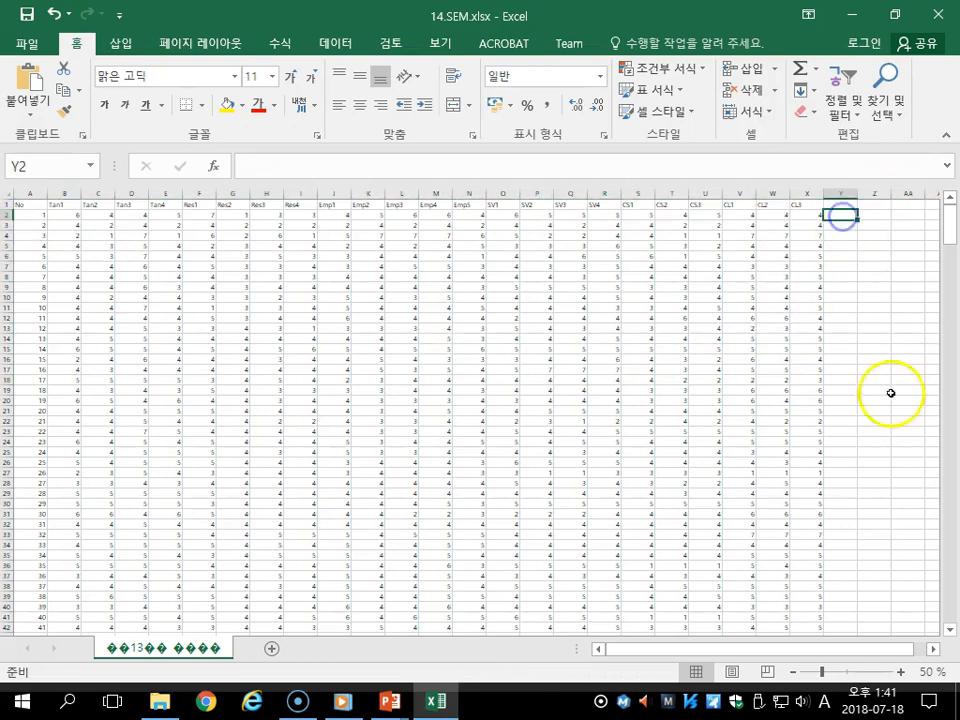
- Enter =STDEV.P(B2:X2) in cell Y2 to compute the standard deviation of the first respondent's answers
click(901, 672)
click(901, 672)
click(901, 672)
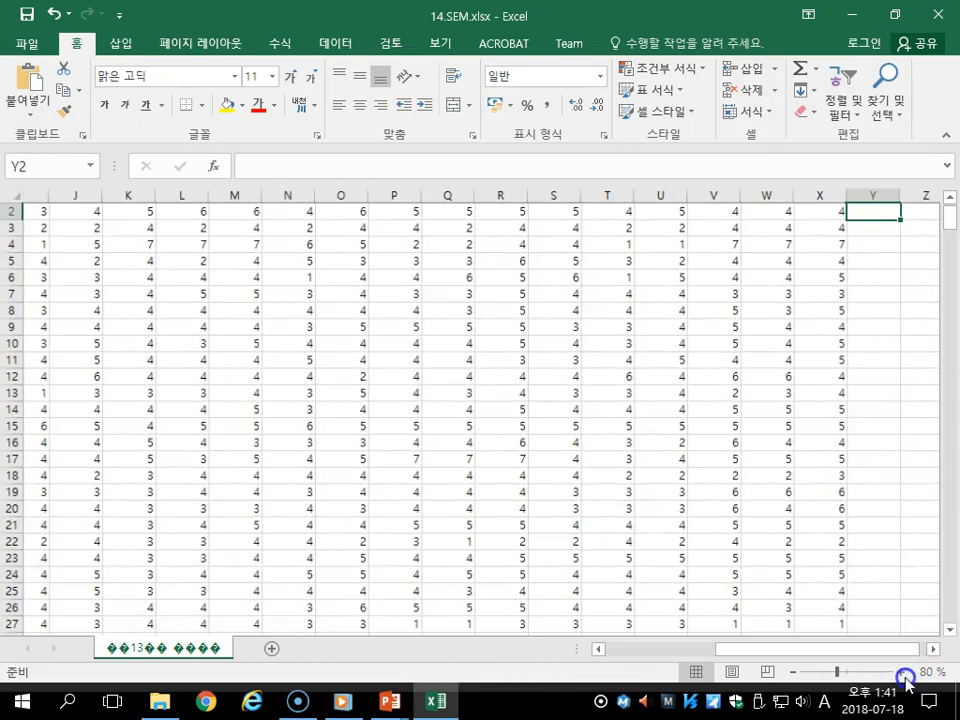
click(901, 672)
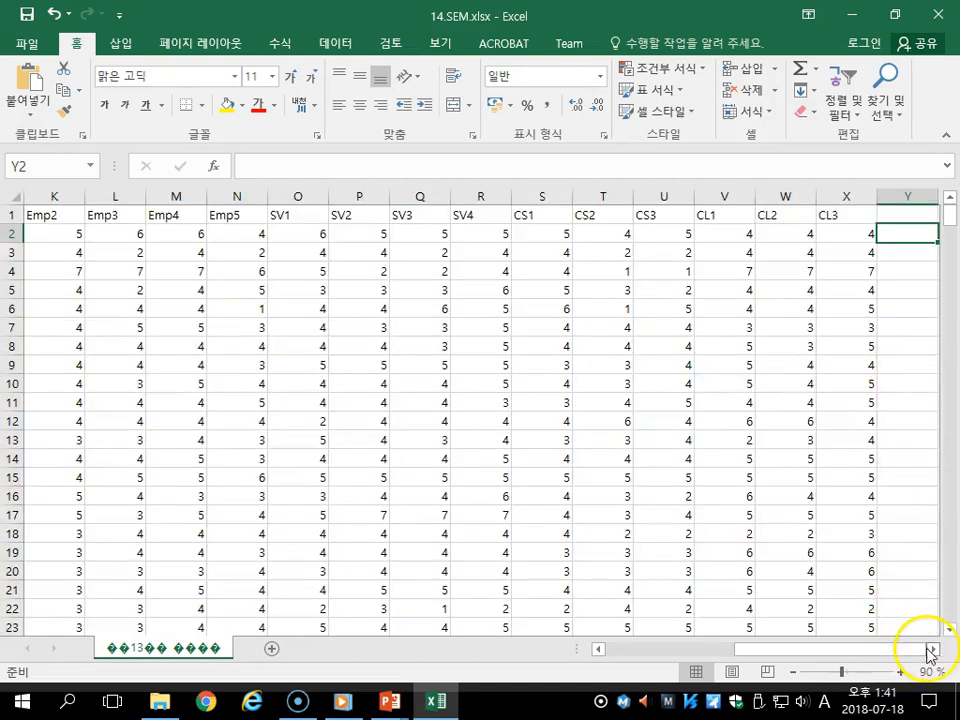
click(932, 648)
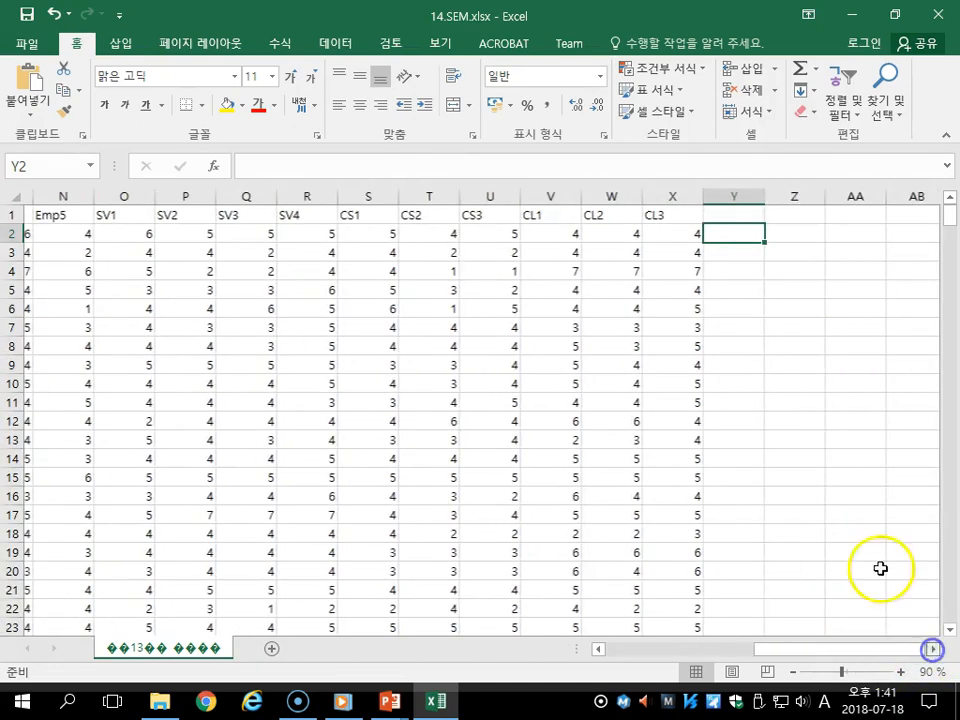
click(669, 236)
click(901, 672)
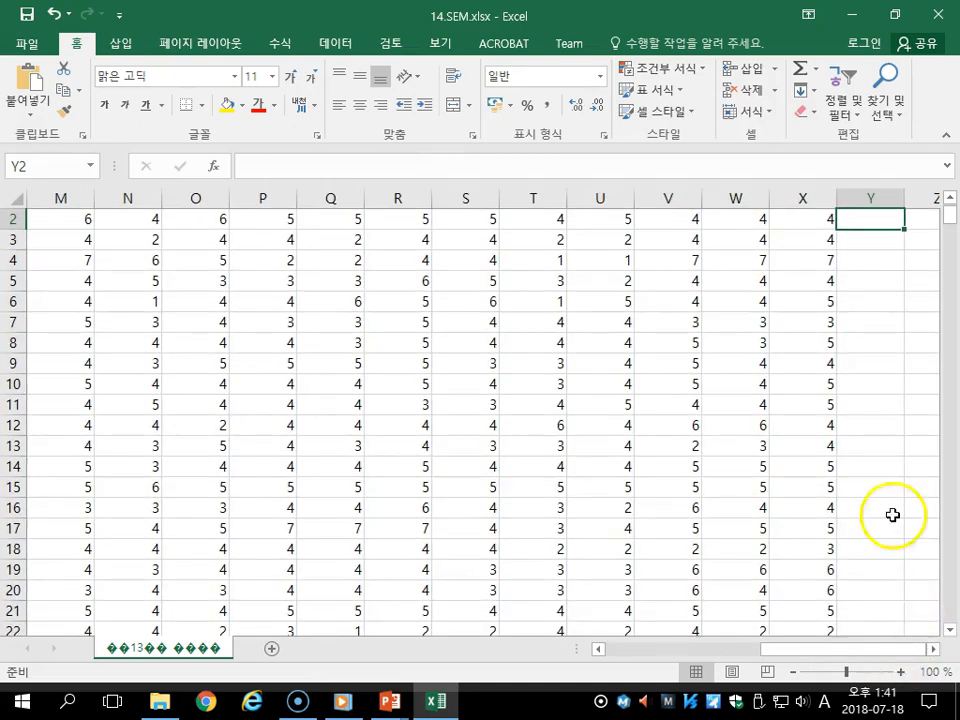
scroll(878, 380, up, 1)
click(866, 240)
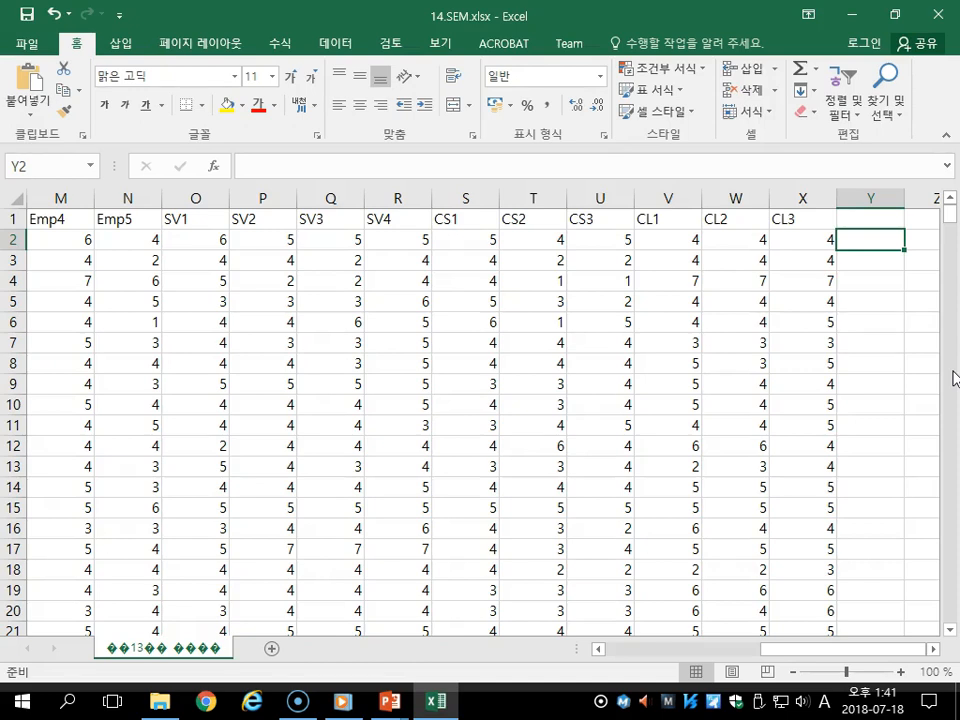
text(=st)
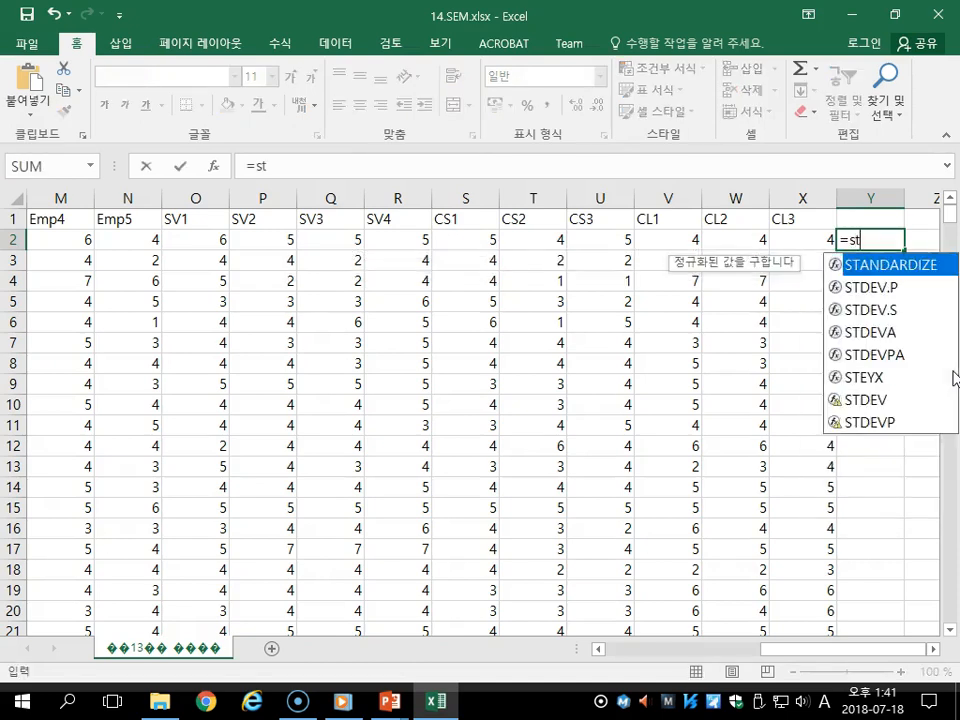
text(dev)
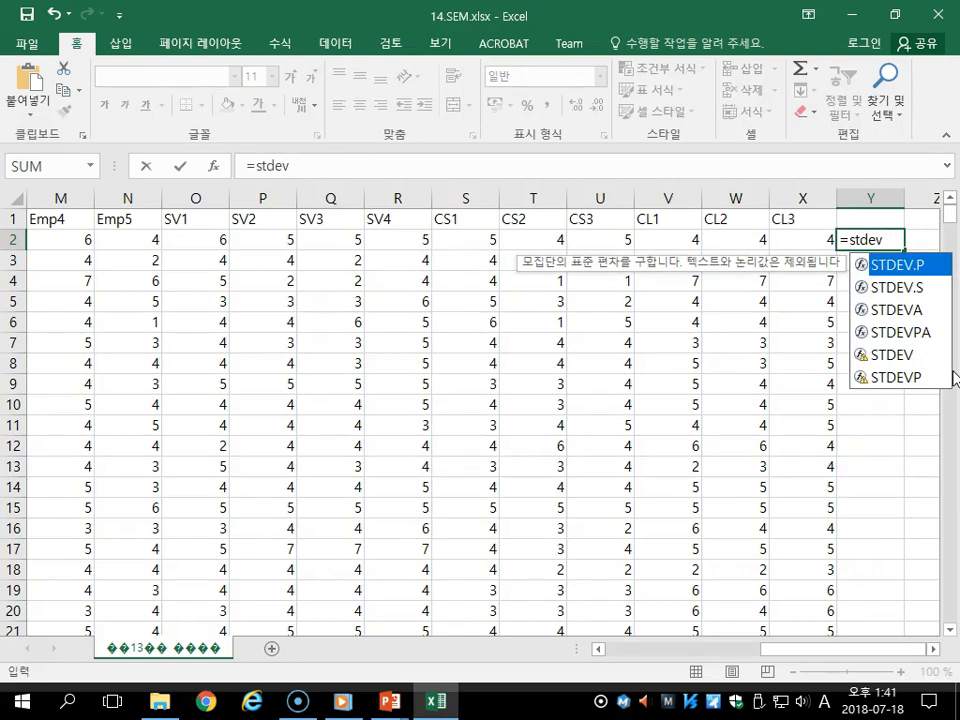
text(.)
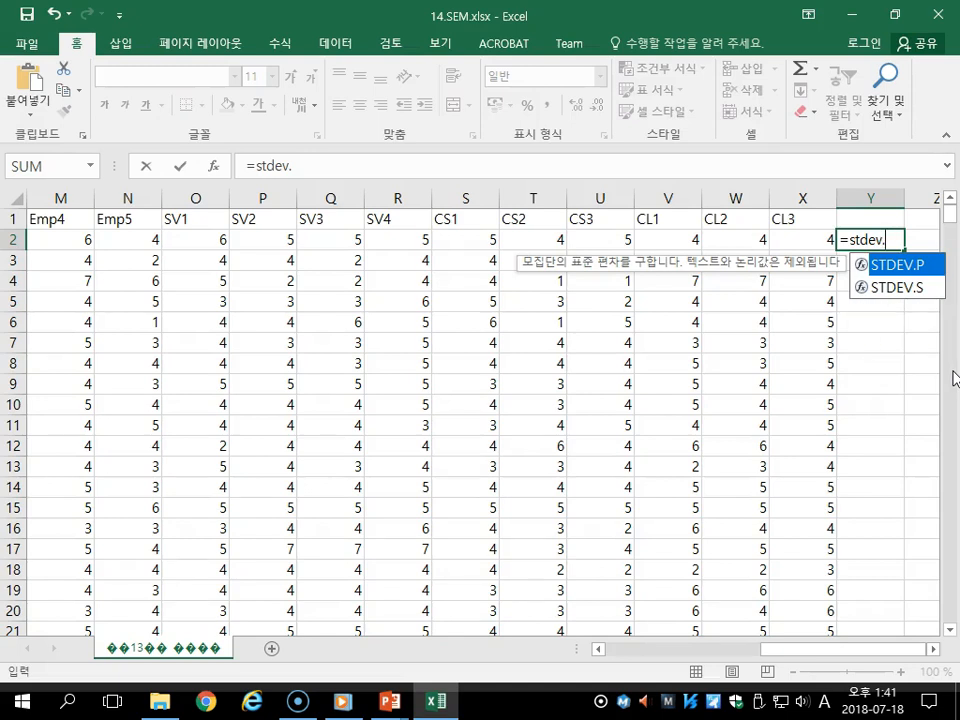
text(p)
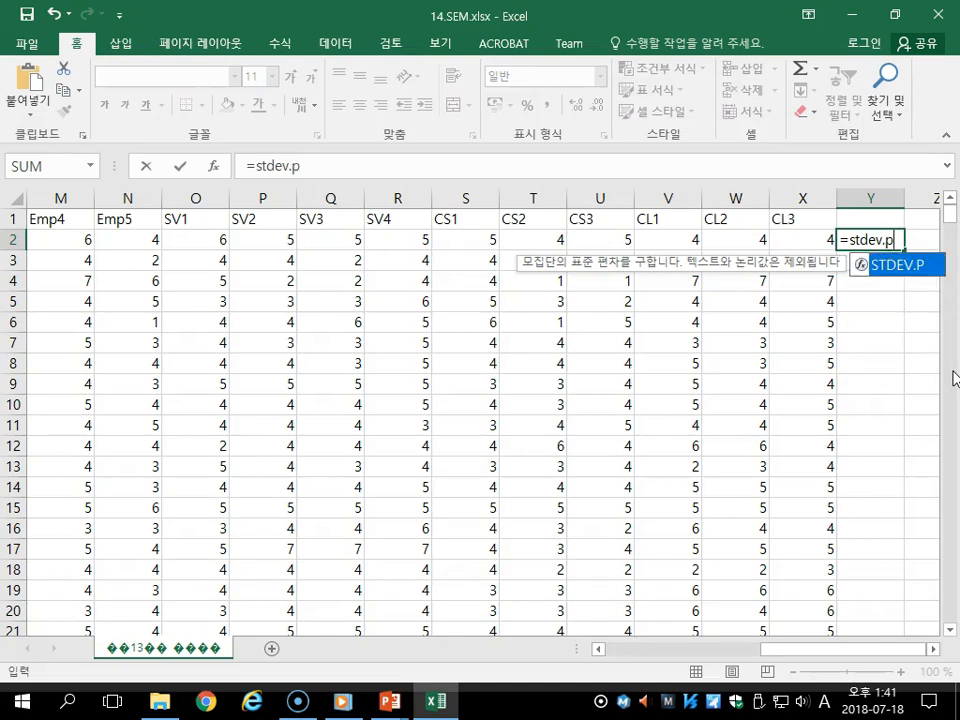
text(()
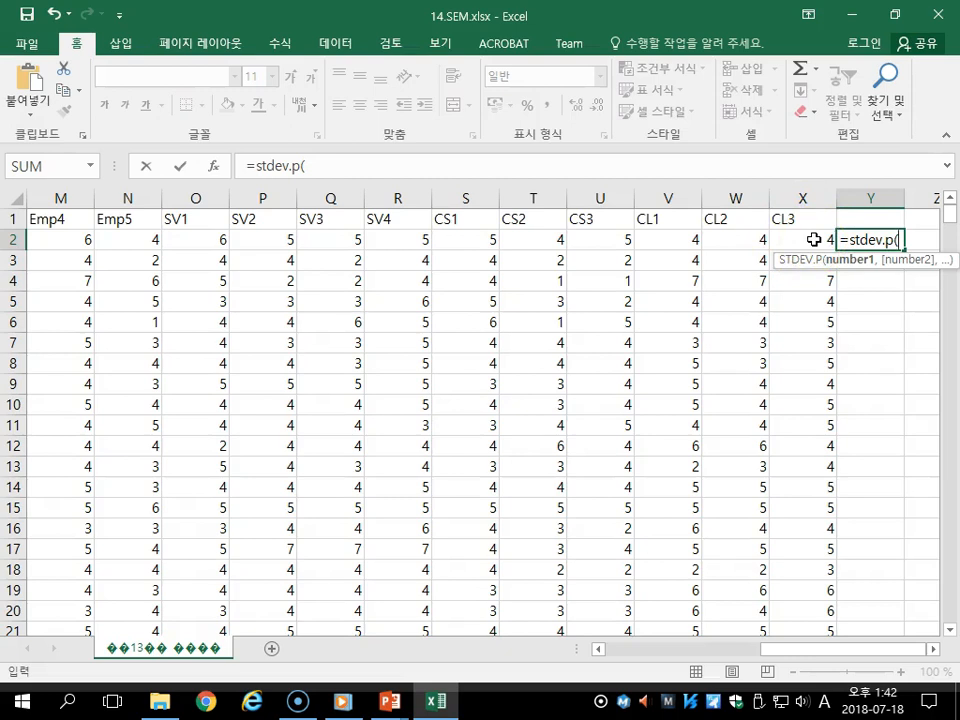
drag(814, 240, 118, 242)
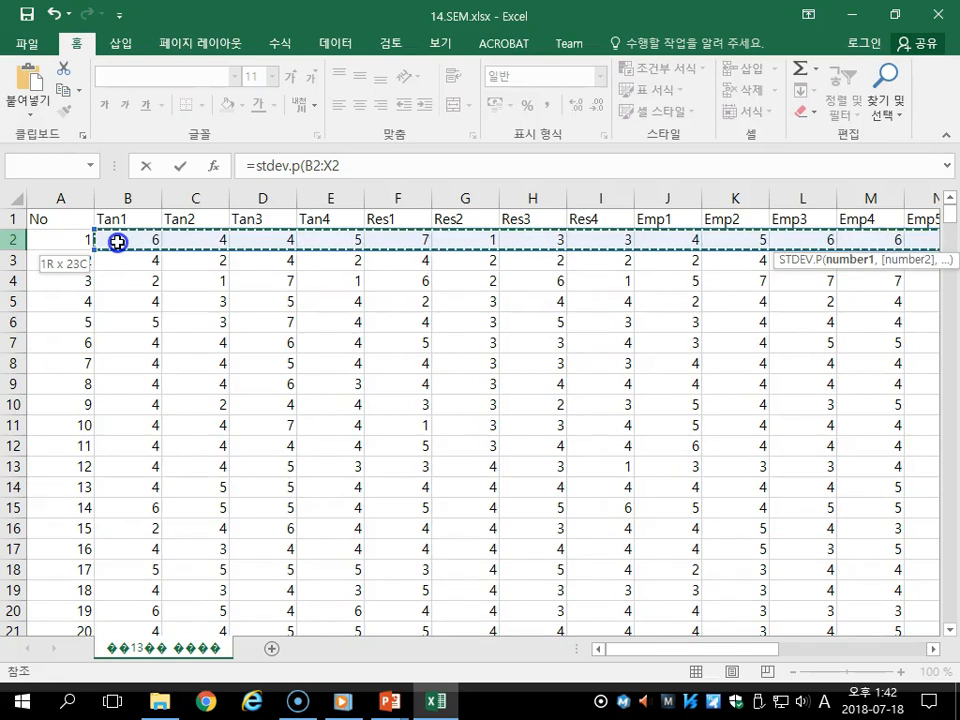
drag(117, 242, 117, 242)
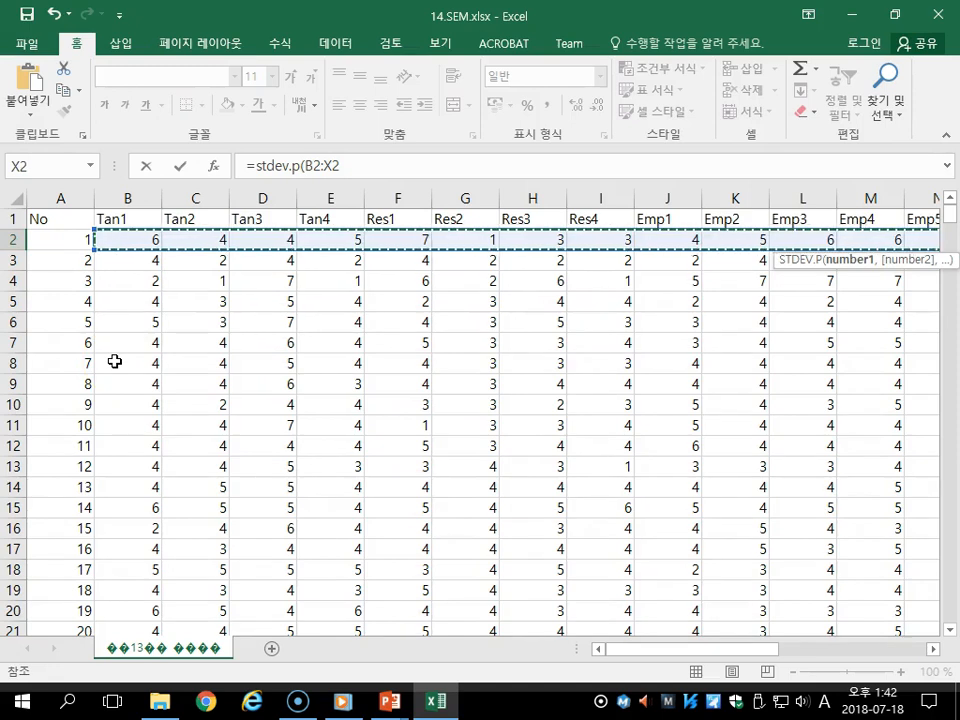
key(Return)
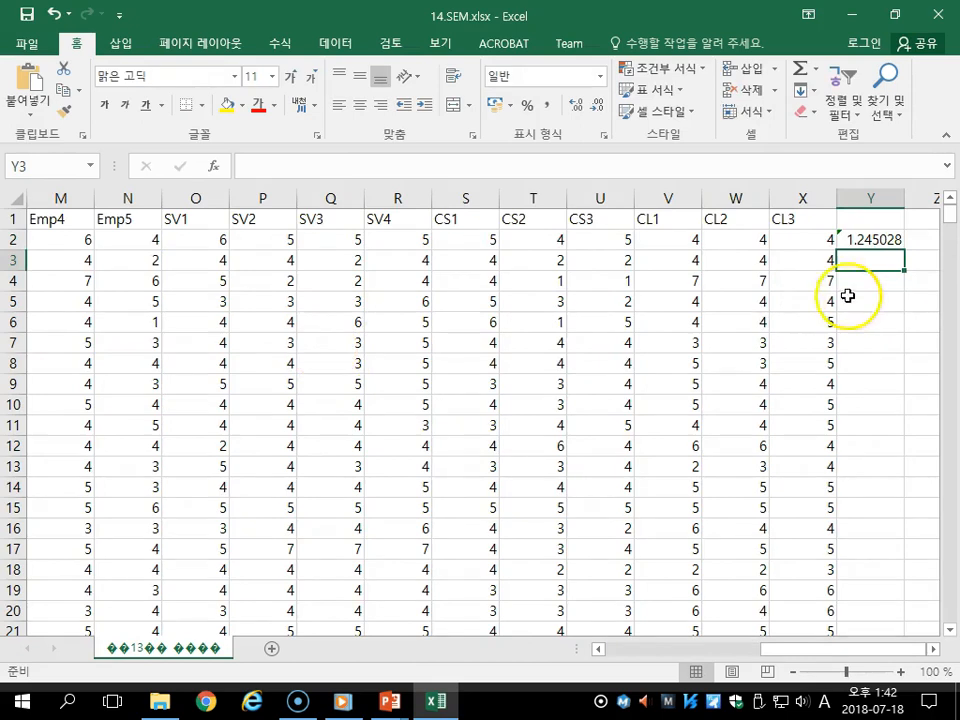
- Fill the standard deviation formula from Y2 down column Y for every respondent and review the filled column
click(886, 240)
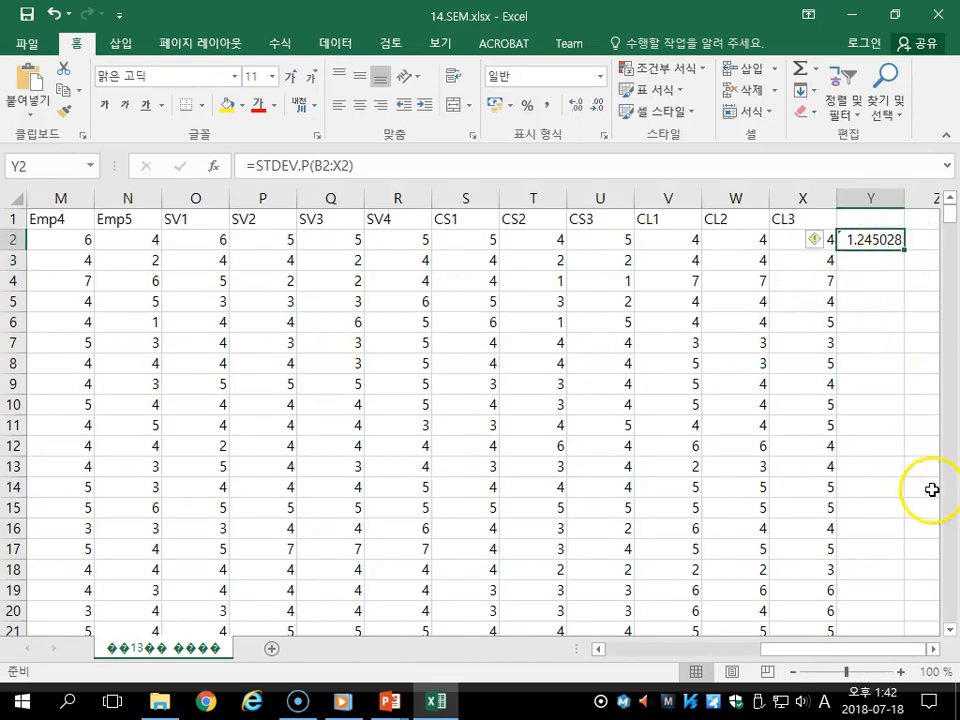
click(933, 649)
click(933, 649)
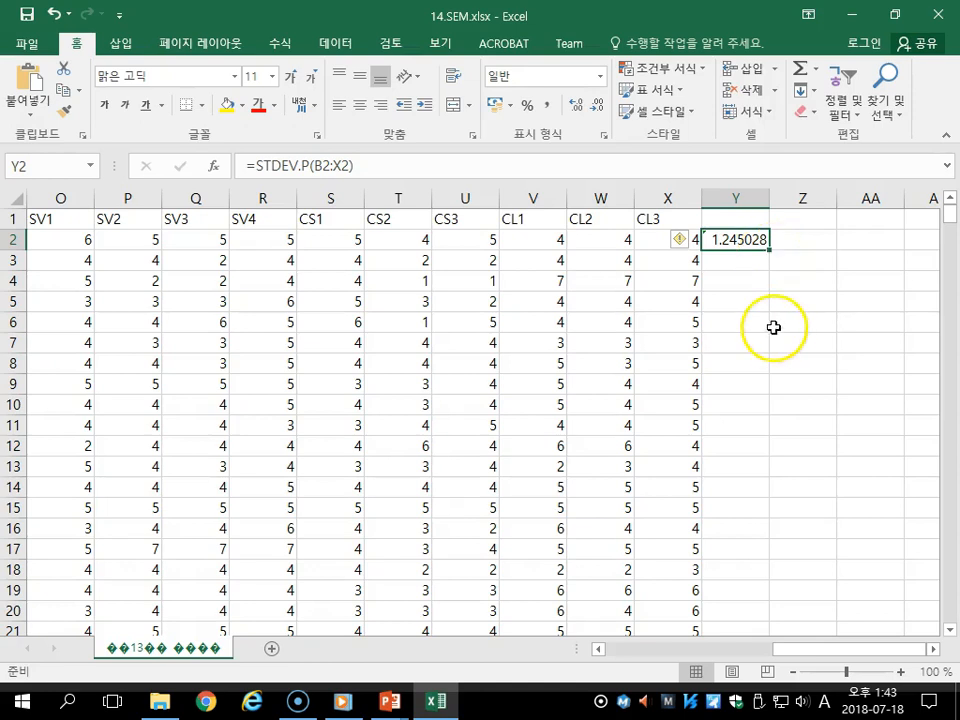
double_click(768, 252)
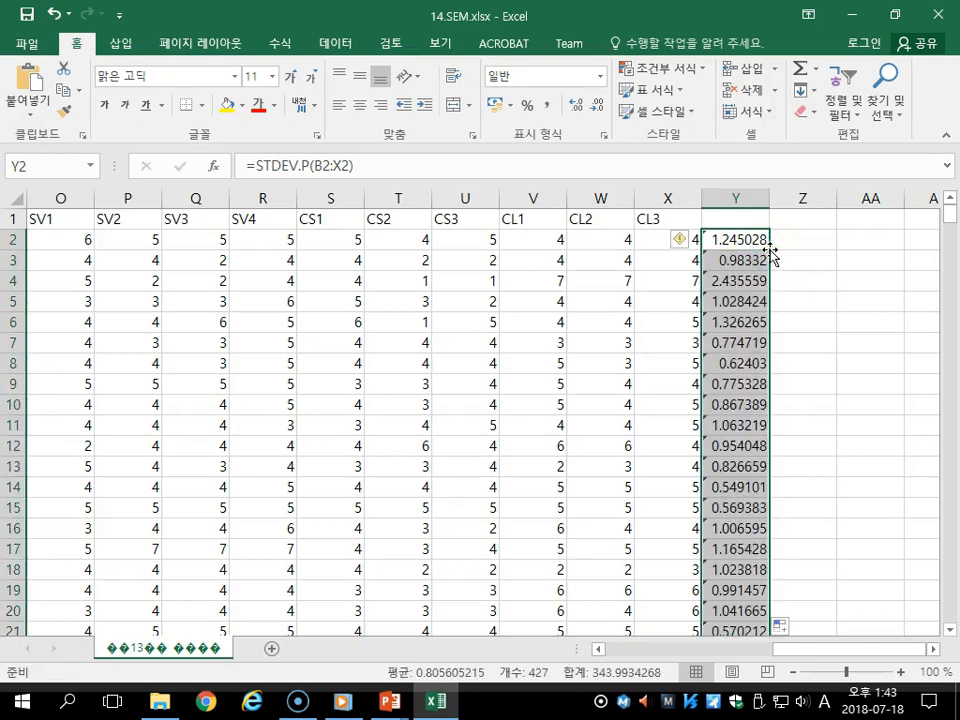
scroll(755, 345, down, 20)
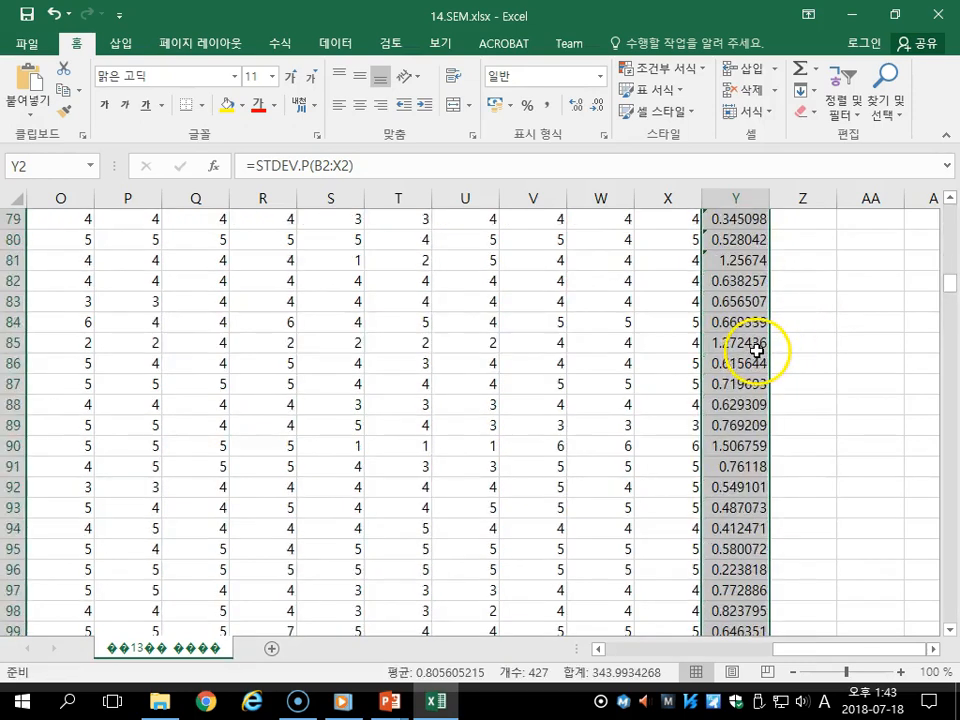
scroll(755, 350, down, 20)
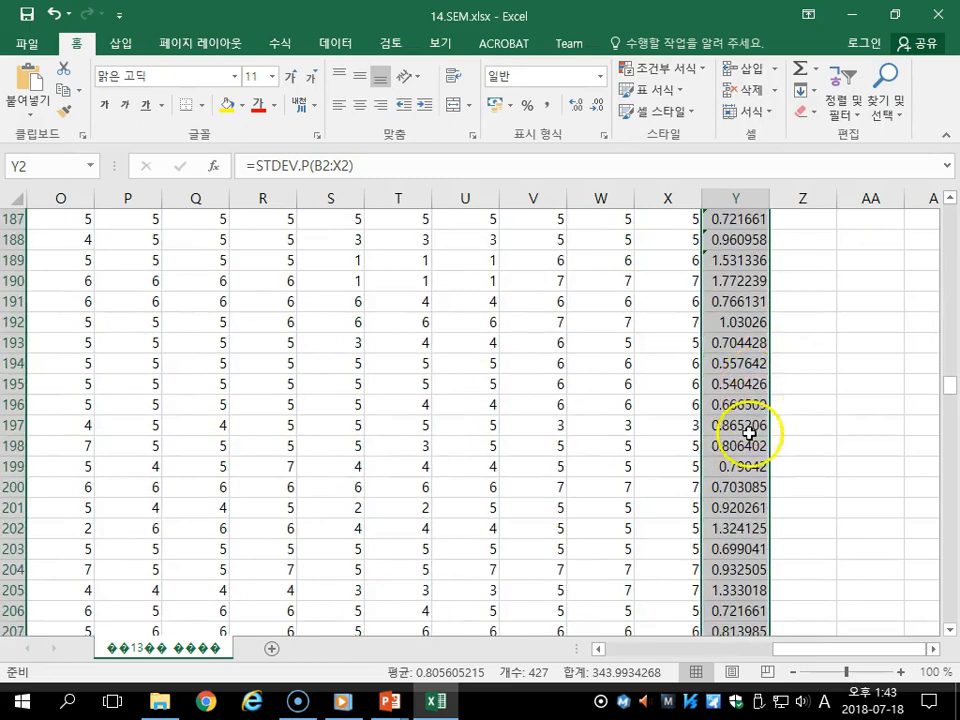
scroll(749, 433, down, 20)
drag(949, 484, 934, 193)
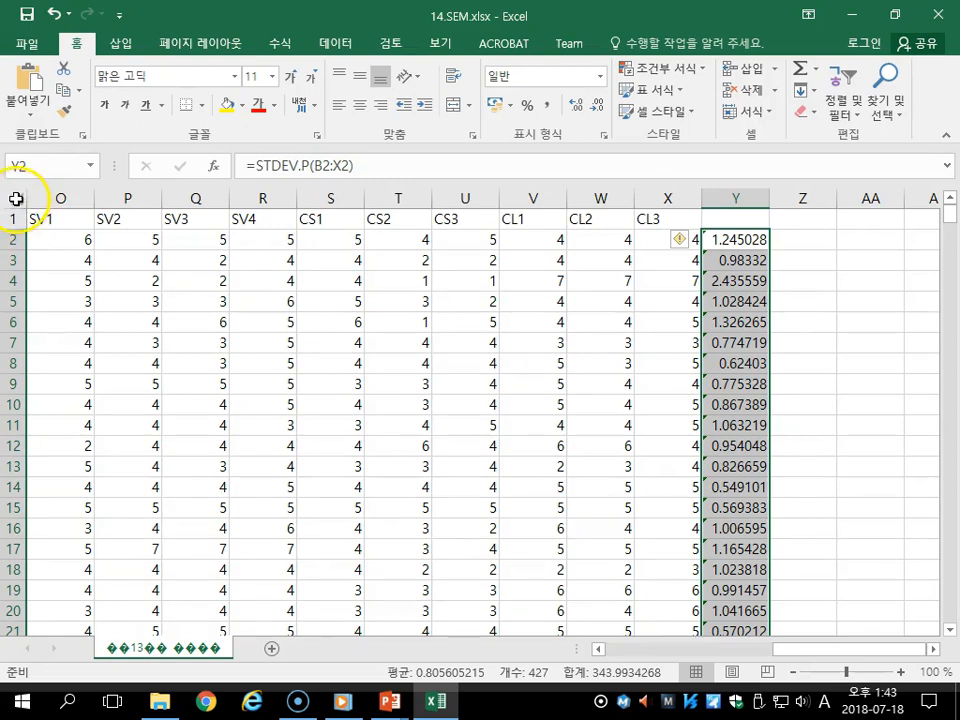
- Sort the whole sheet by the values of column Y in ascending order, keeping row 1 as headers
click(16, 198)
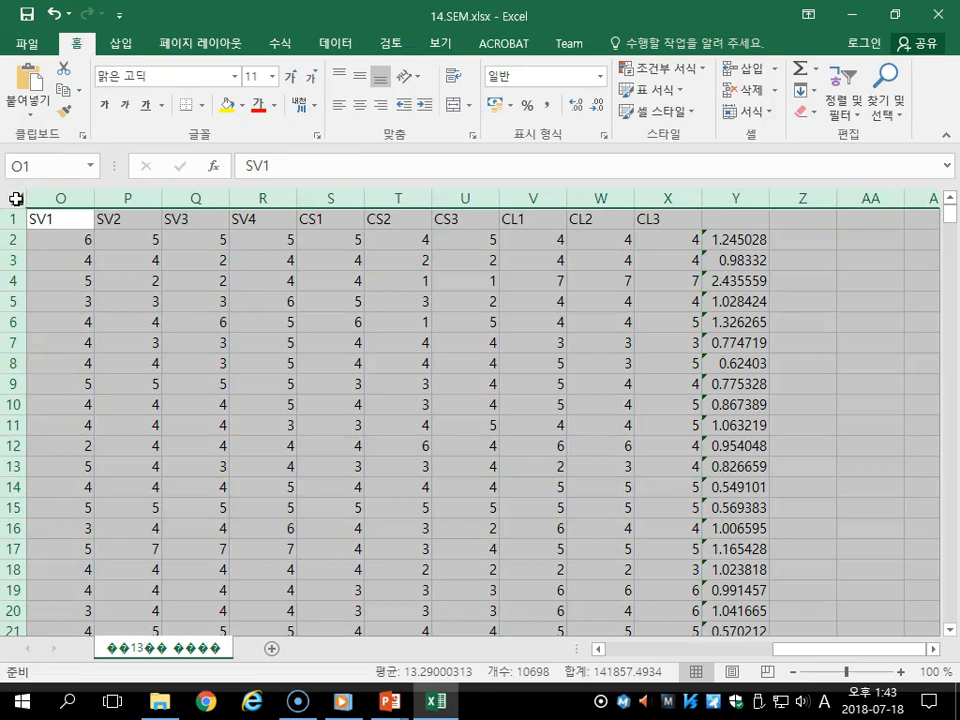
click(349, 48)
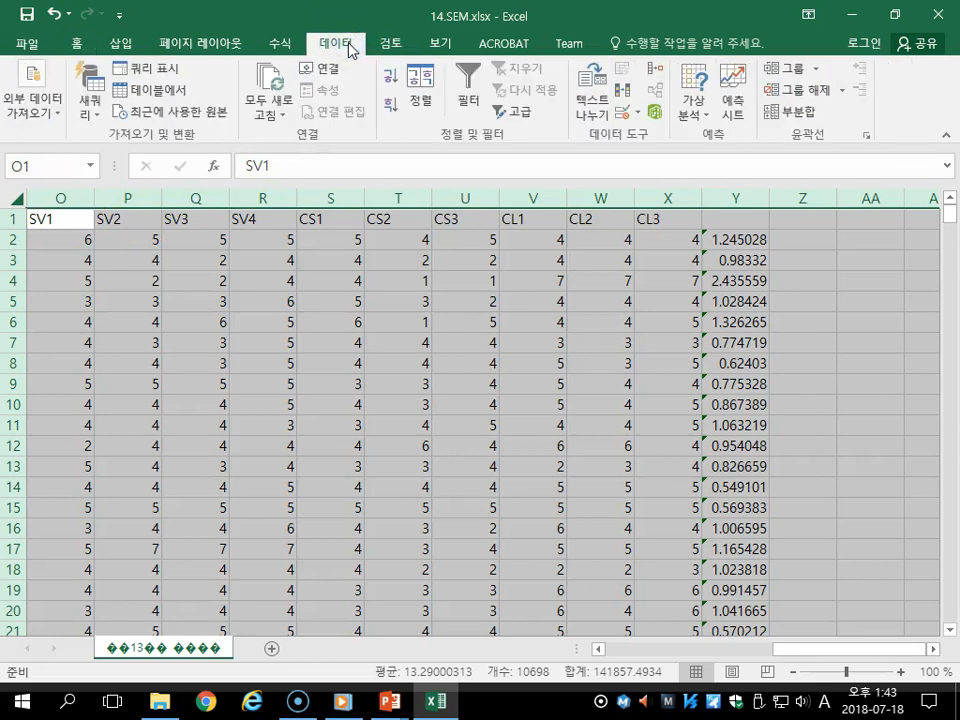
click(428, 80)
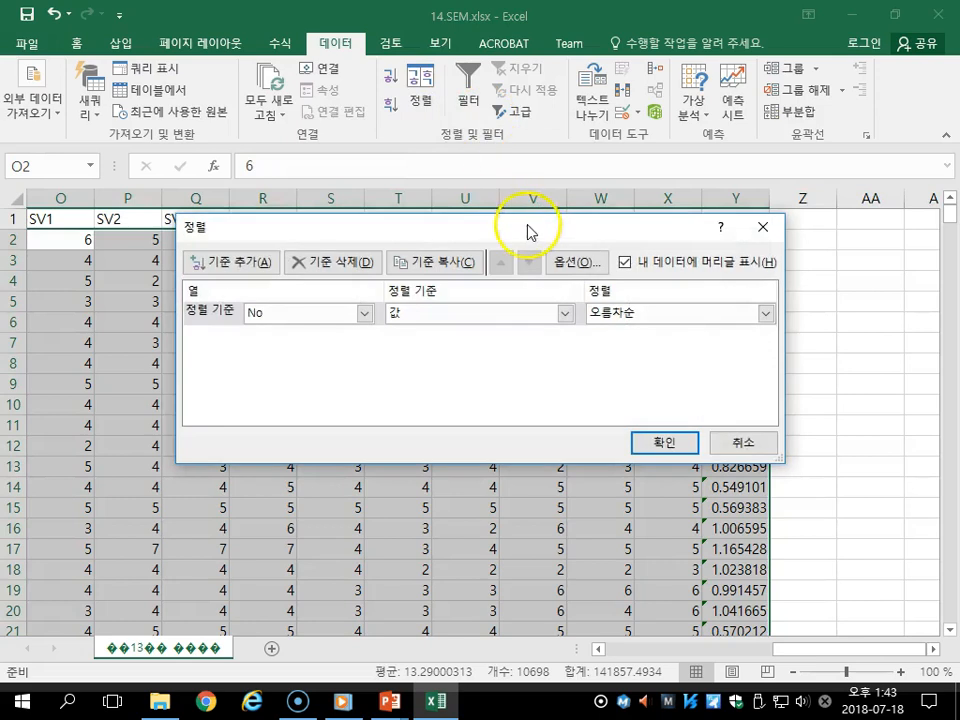
drag(527, 224, 487, 311)
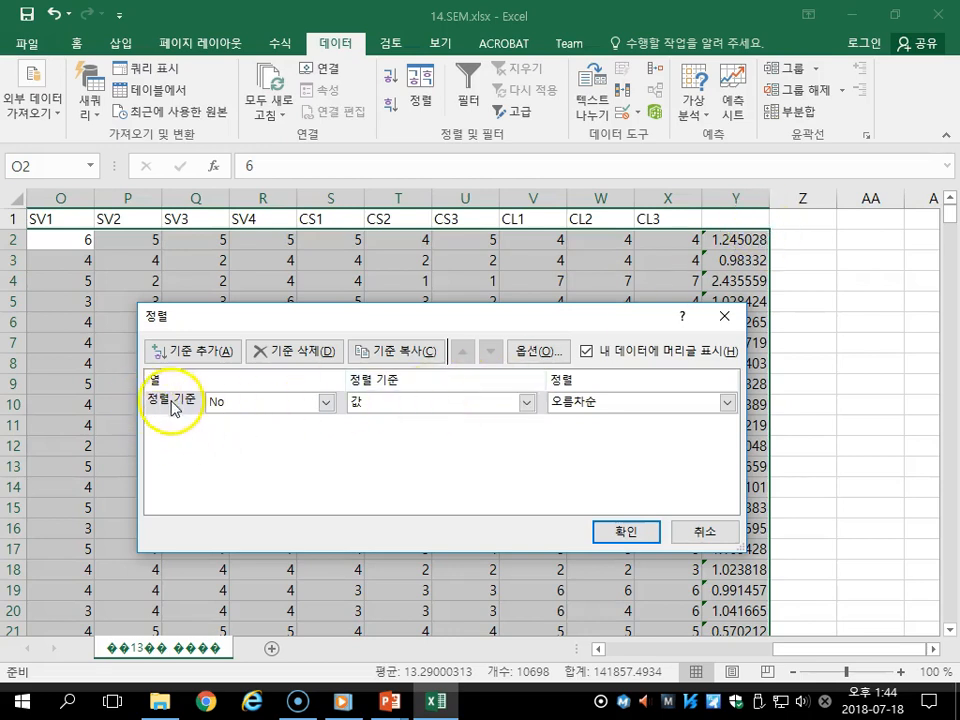
click(326, 401)
drag(328, 445, 326, 572)
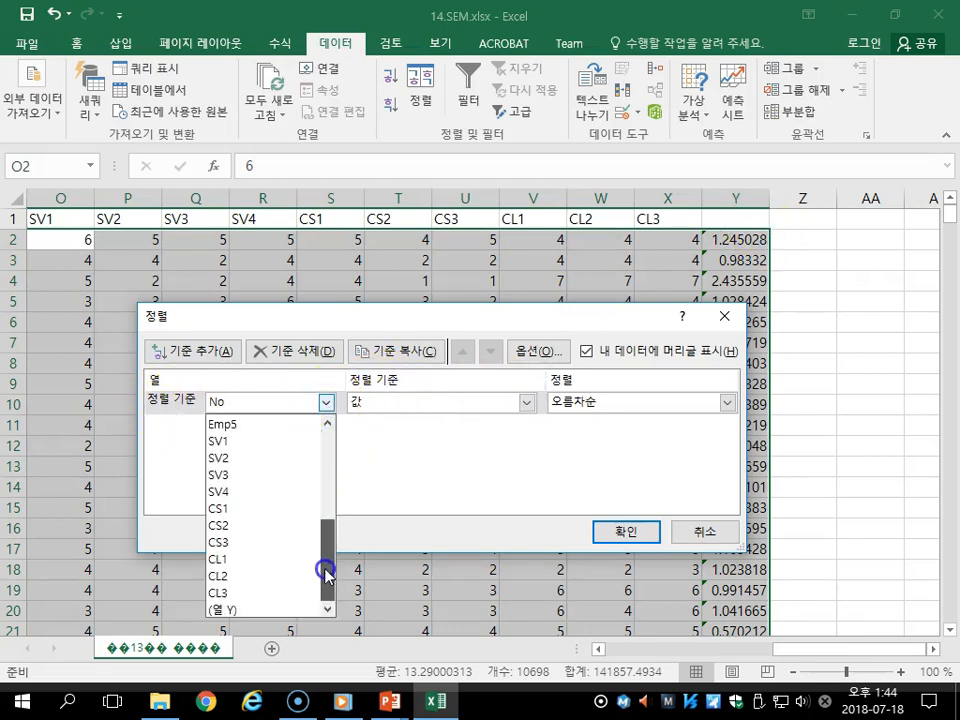
click(255, 613)
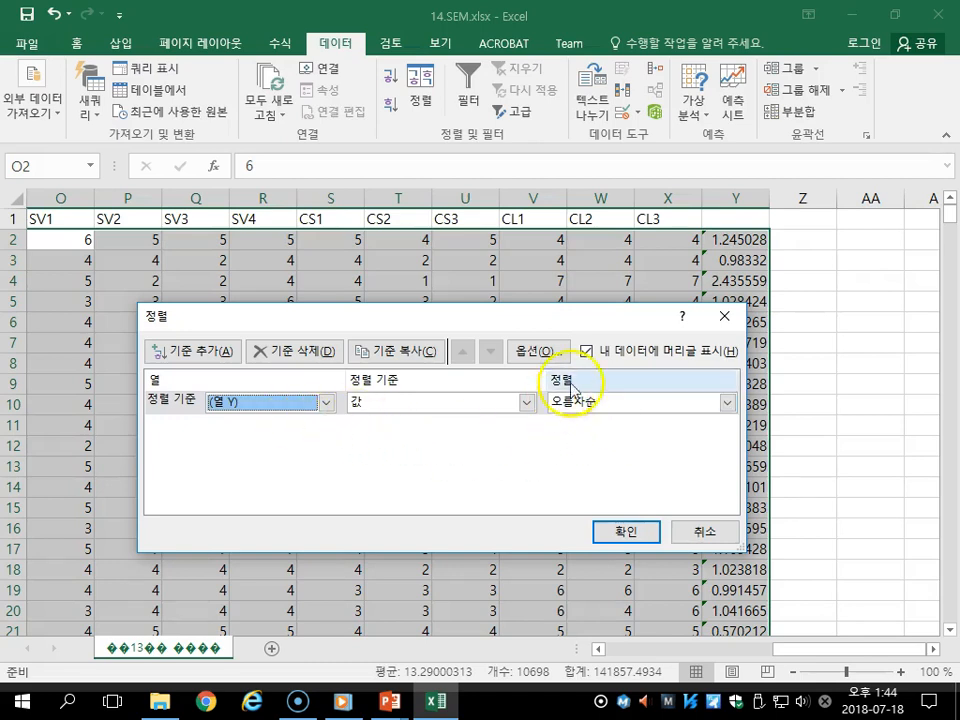
click(625, 535)
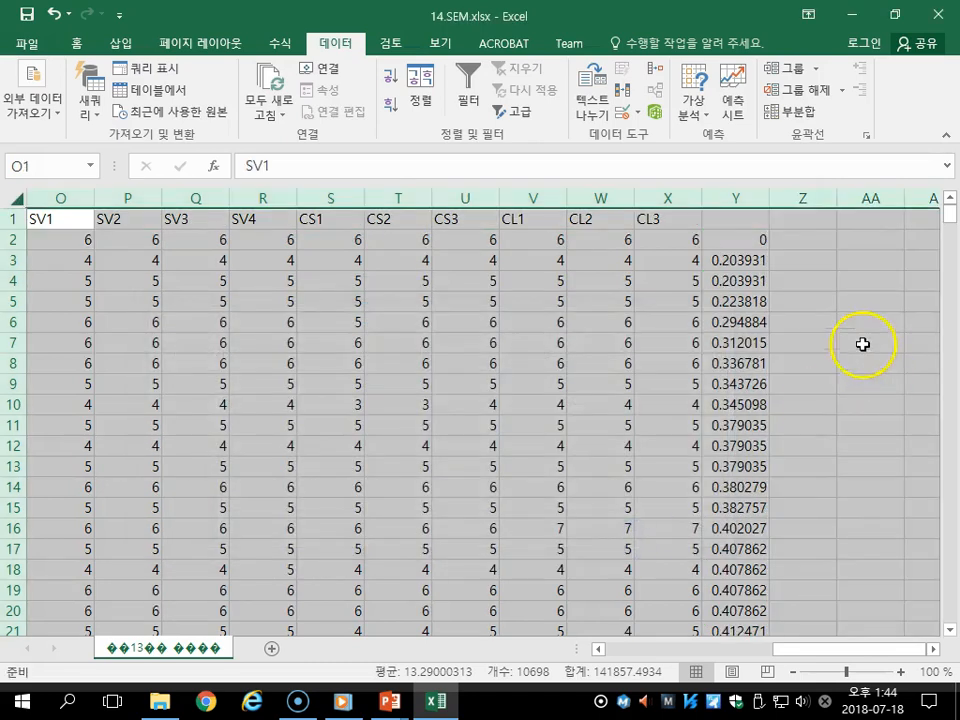
- Examine the standard deviation in Y2 and the first sorted respondent's answers across row 2
click(827, 304)
click(739, 242)
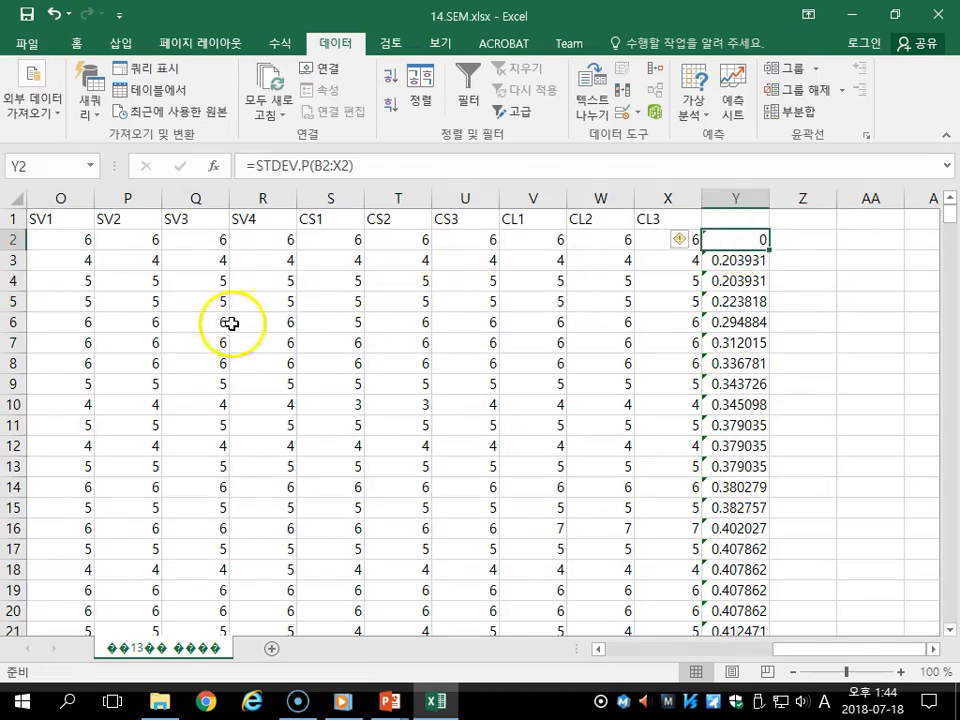
drag(659, 238, 22, 246)
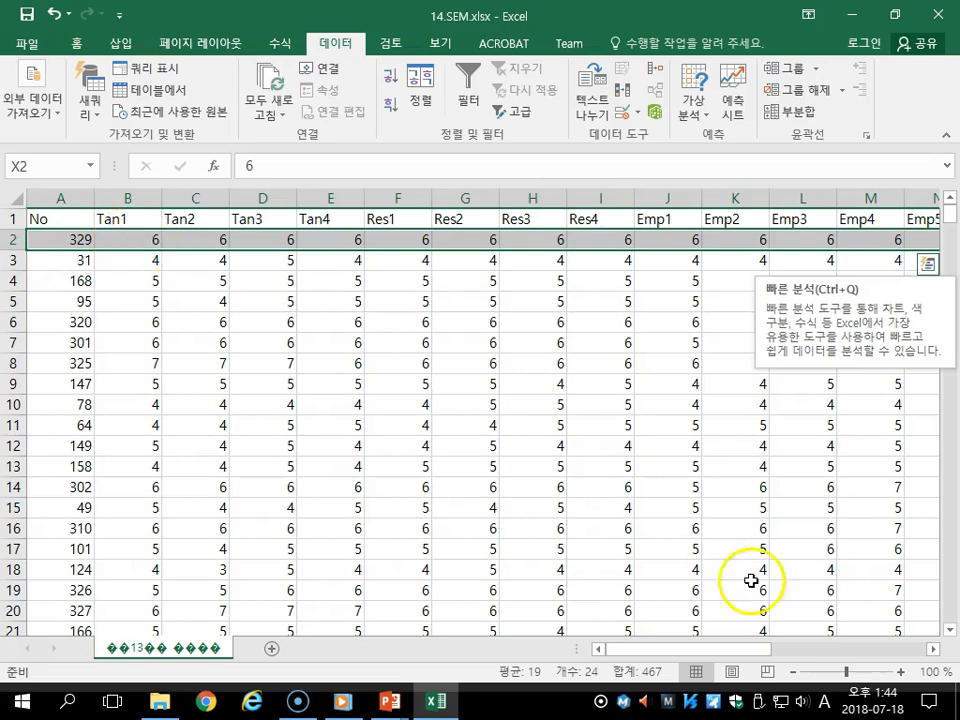
drag(736, 655, 917, 653)
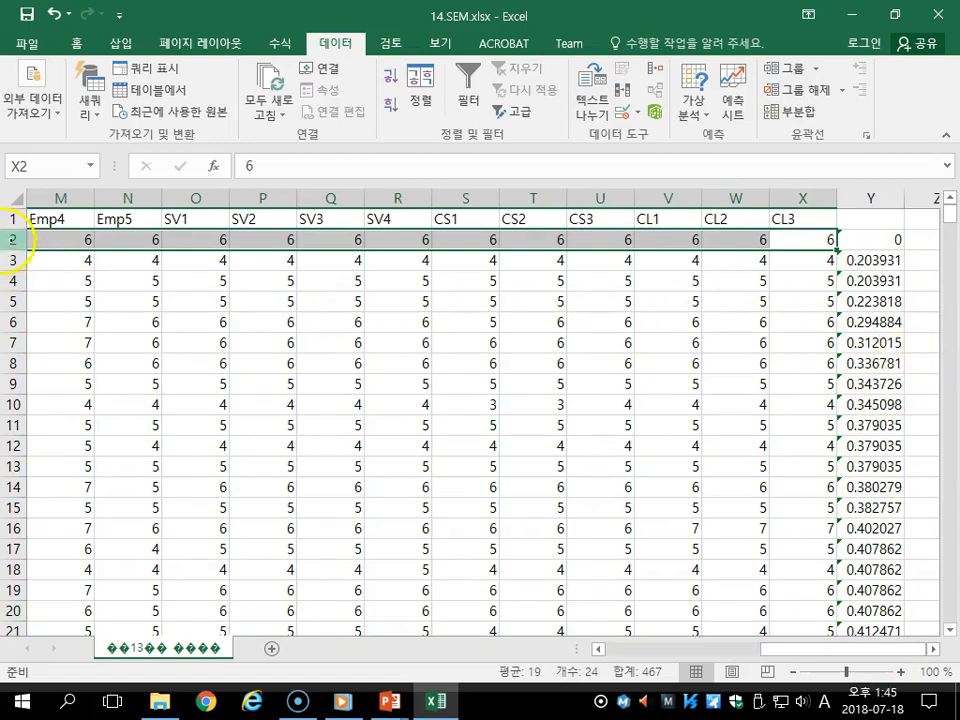
- Delete the entire row 2, the respondent whose standard deviation is 0
click(13, 240)
right_click(13, 240)
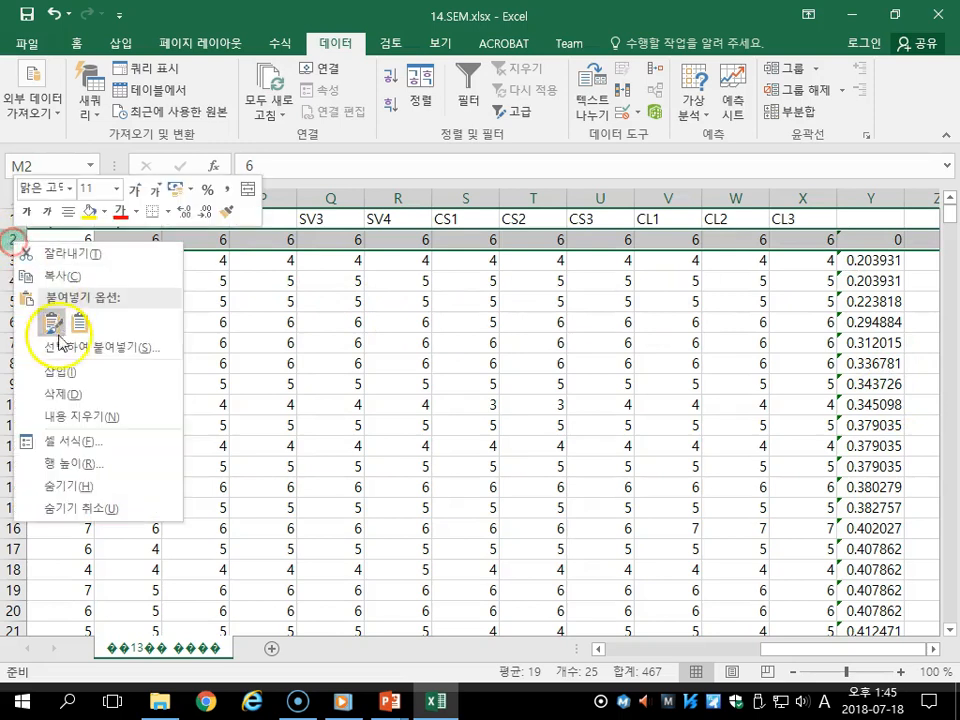
click(60, 392)
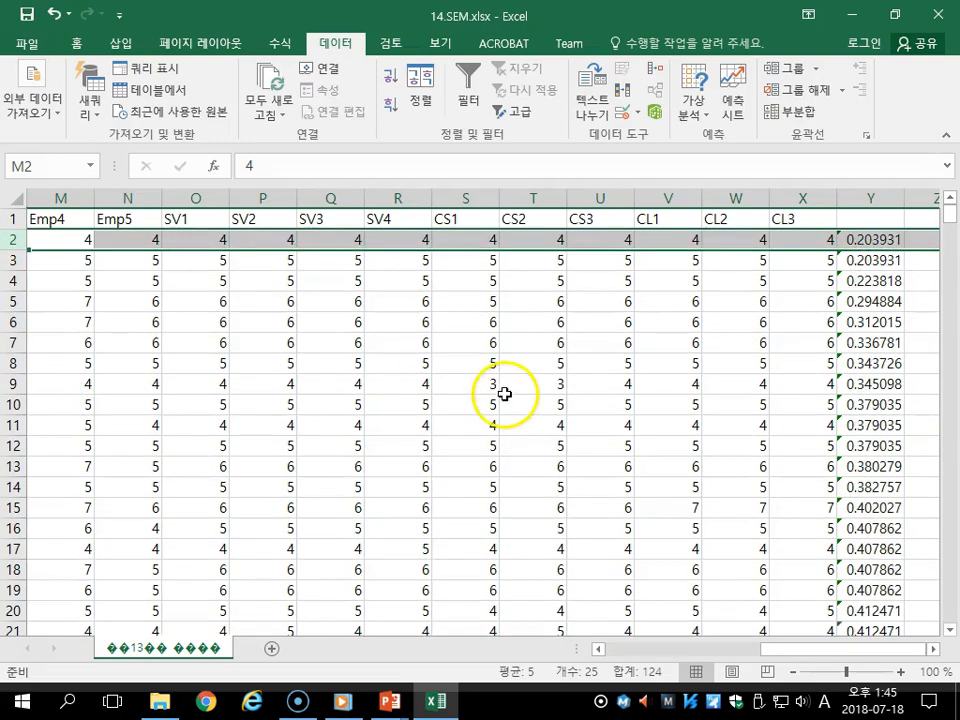
- Examine the respondent now in row 2 and review the sorted standard deviations in column Y down to the last row
click(880, 240)
drag(786, 241, 274, 242)
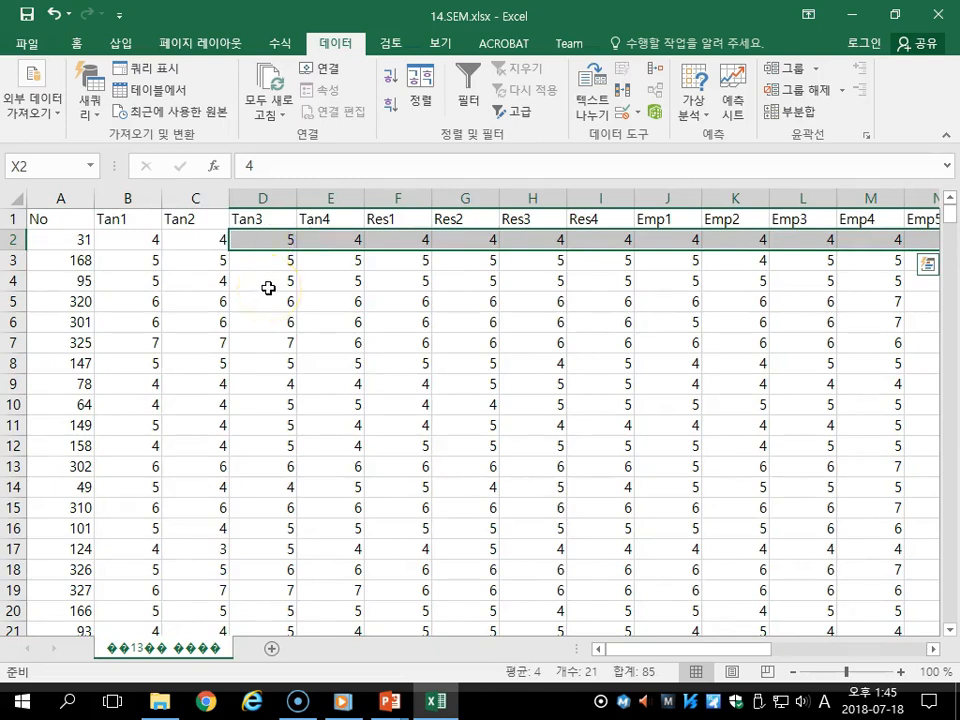
drag(649, 650, 879, 632)
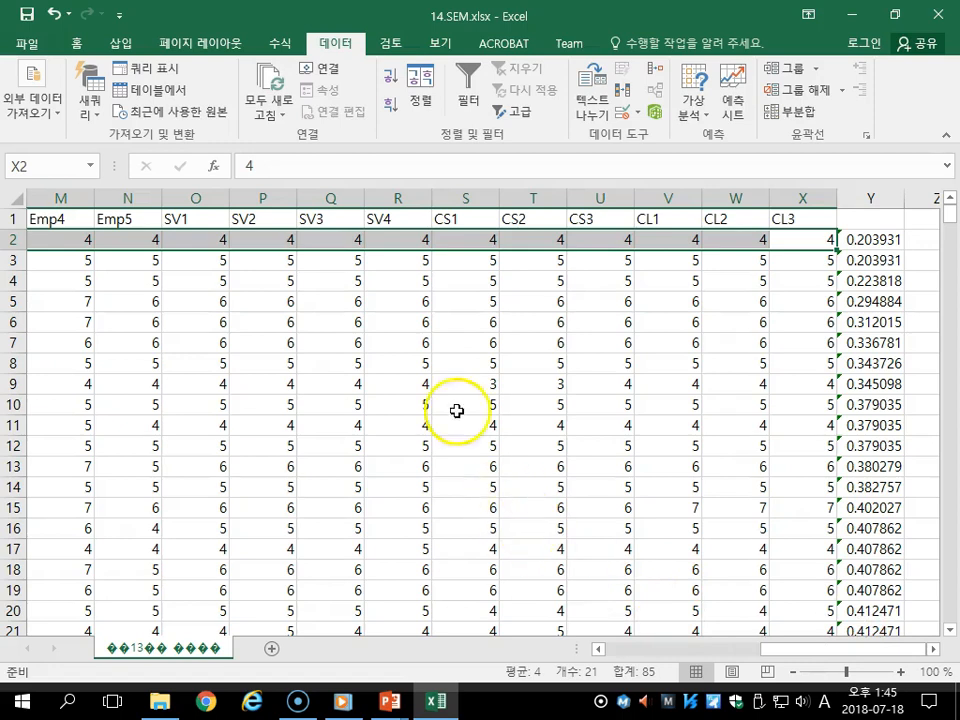
drag(950, 218, 949, 636)
drag(800, 648, 443, 650)
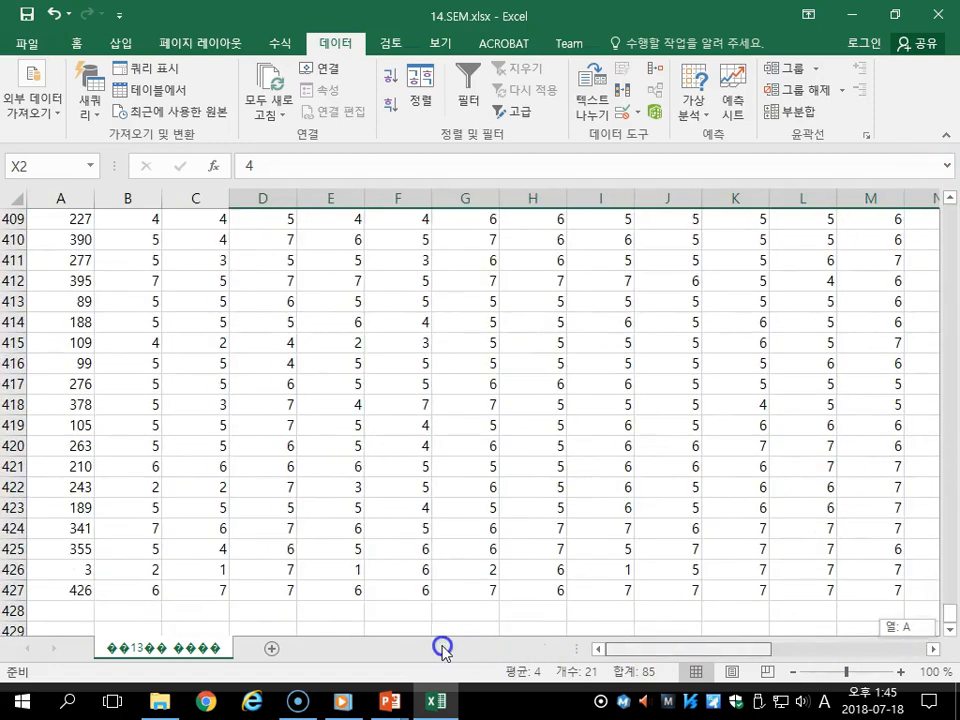
drag(443, 650, 924, 656)
drag(949, 612, 955, 197)
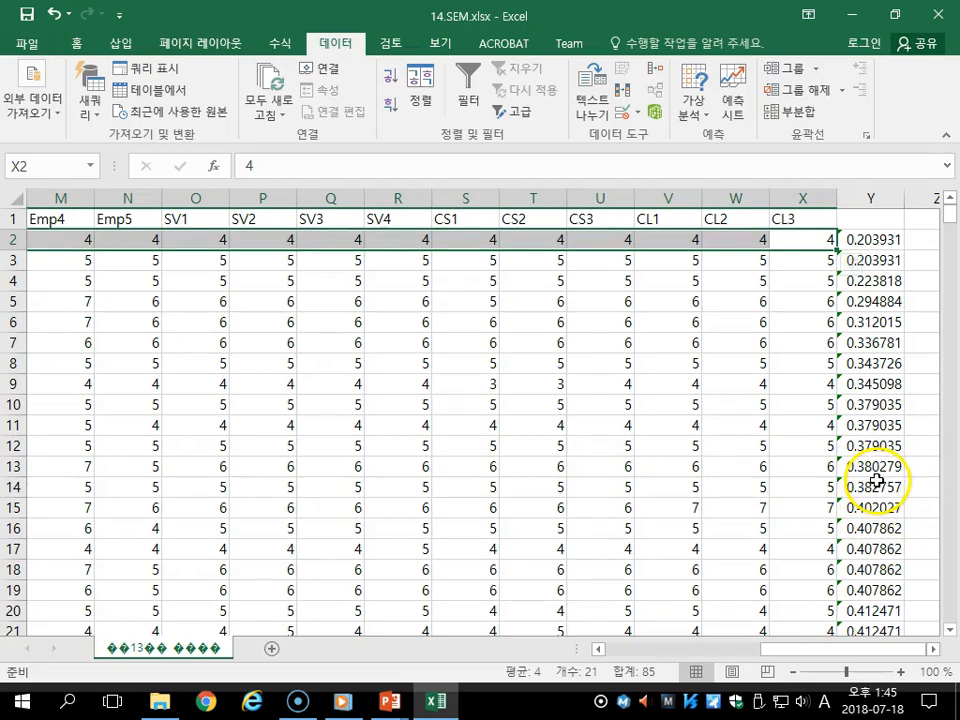
scroll(876, 484, down, 7)
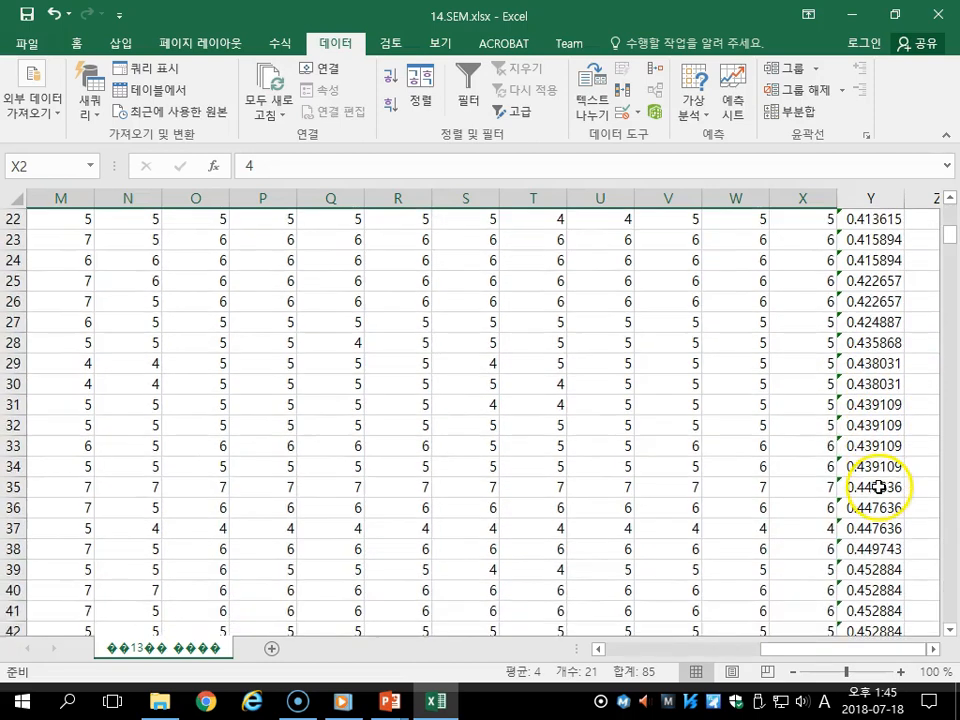
scroll(877, 487, up, 1)
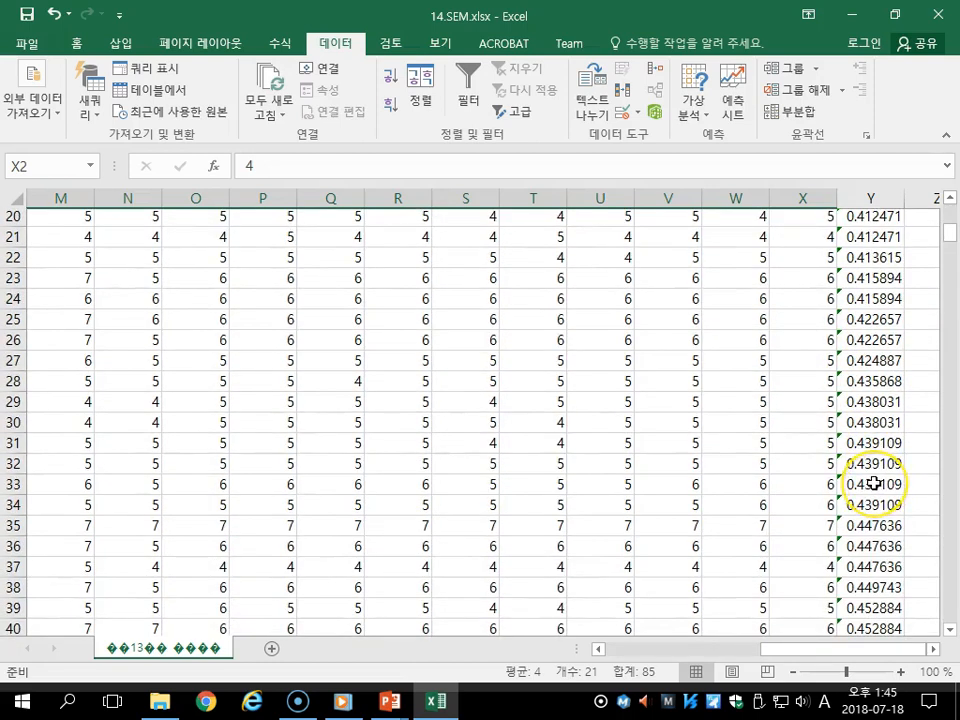
scroll(870, 484, up, 6)
mouse_move(828, 651)
mouse_down()
mouse_move(654, 657)
mouse_move(812, 665)
mouse_up()
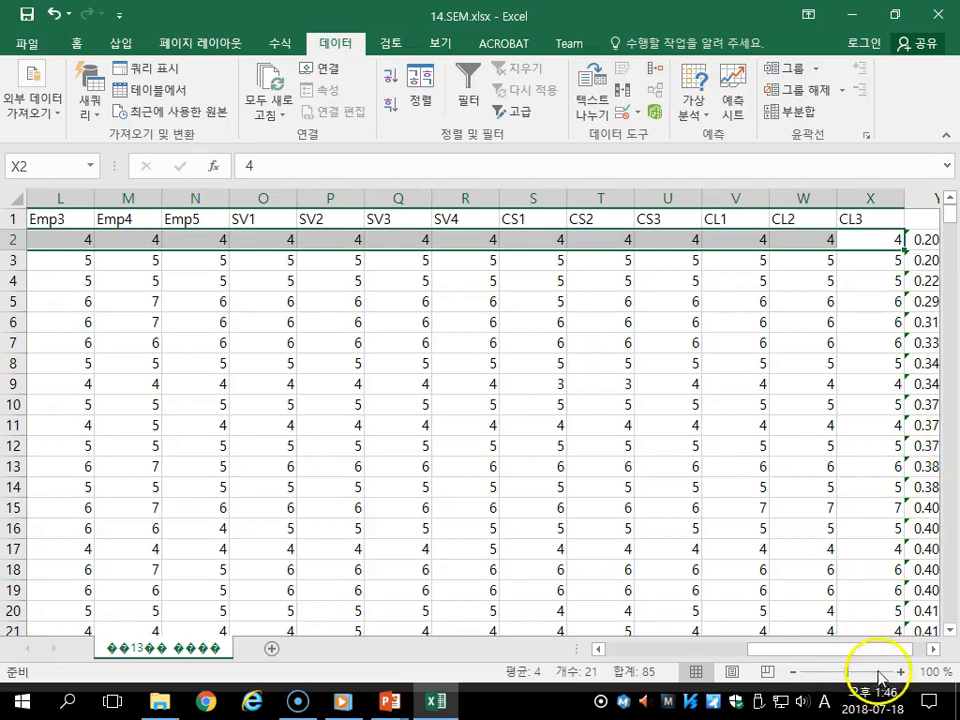
click(944, 648)
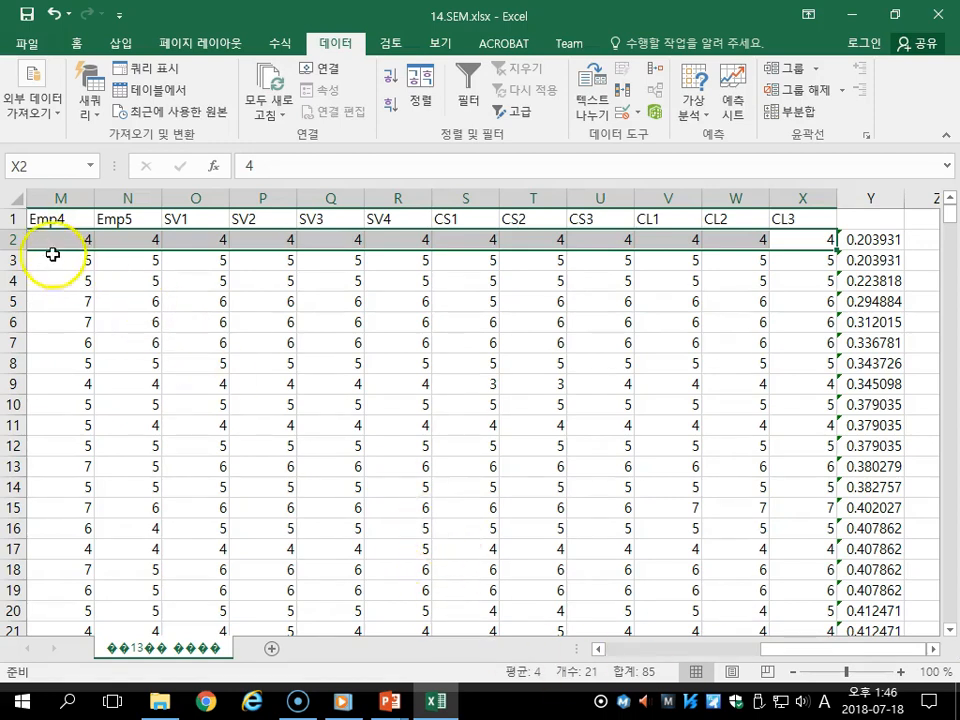
- Delete rows 2 through 14, the respondents with standard deviations below 0.4
click(14, 243)
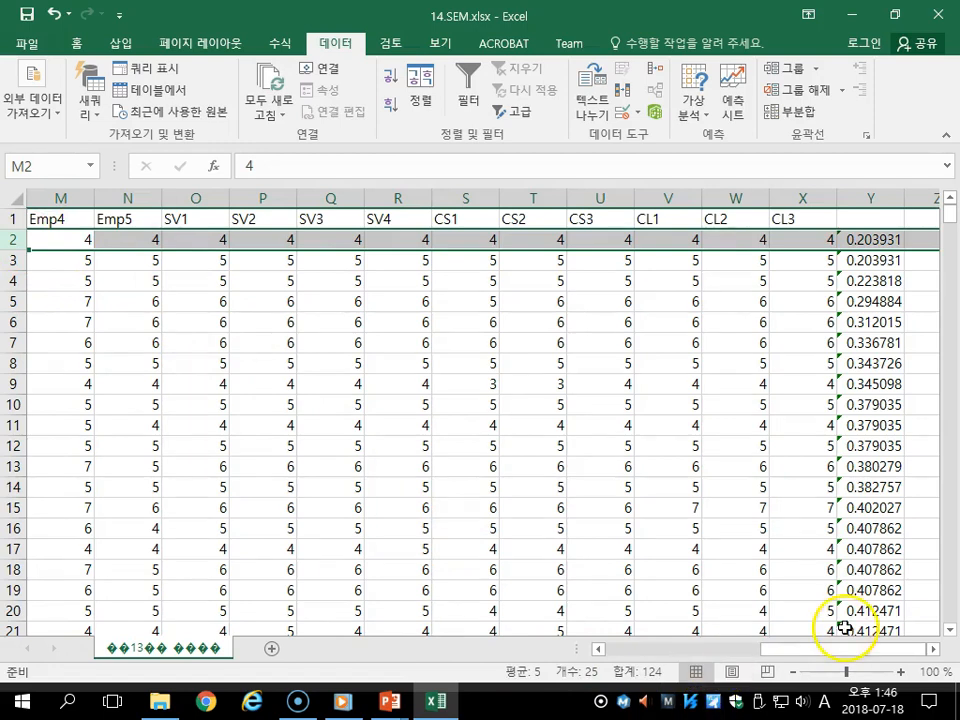
drag(847, 652, 956, 658)
click(14, 240)
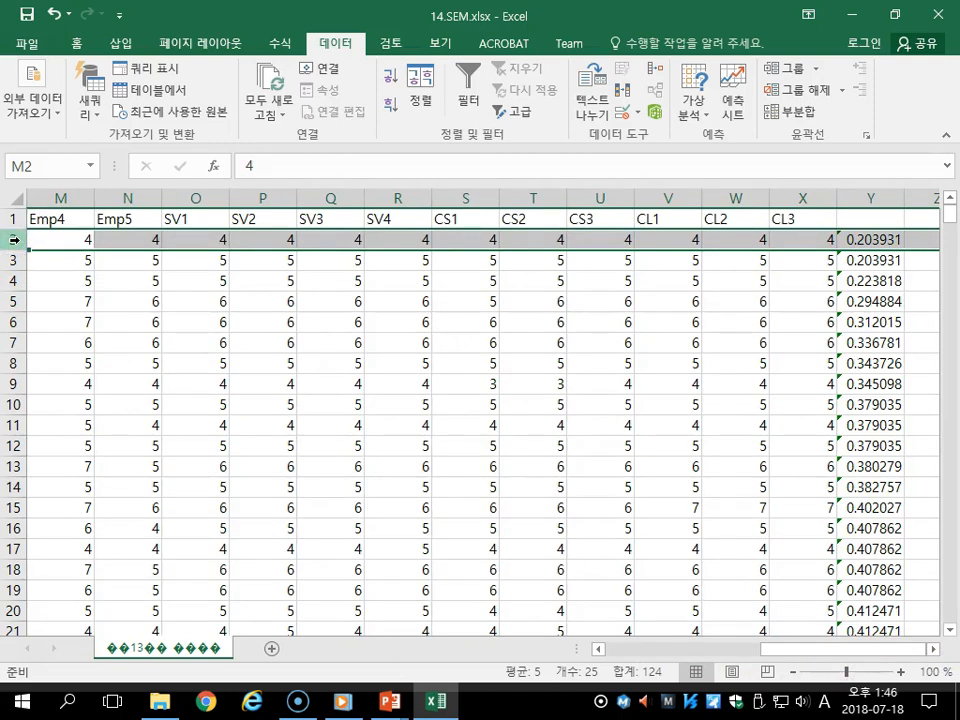
click(21, 238)
drag(21, 238, 30, 486)
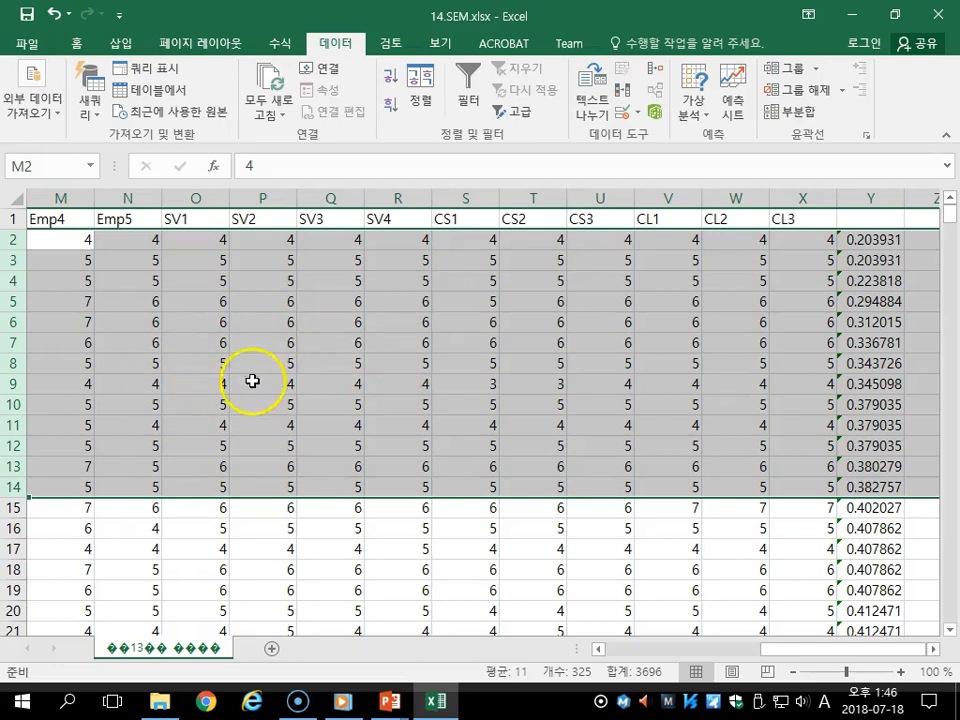
drag(855, 657, 904, 662)
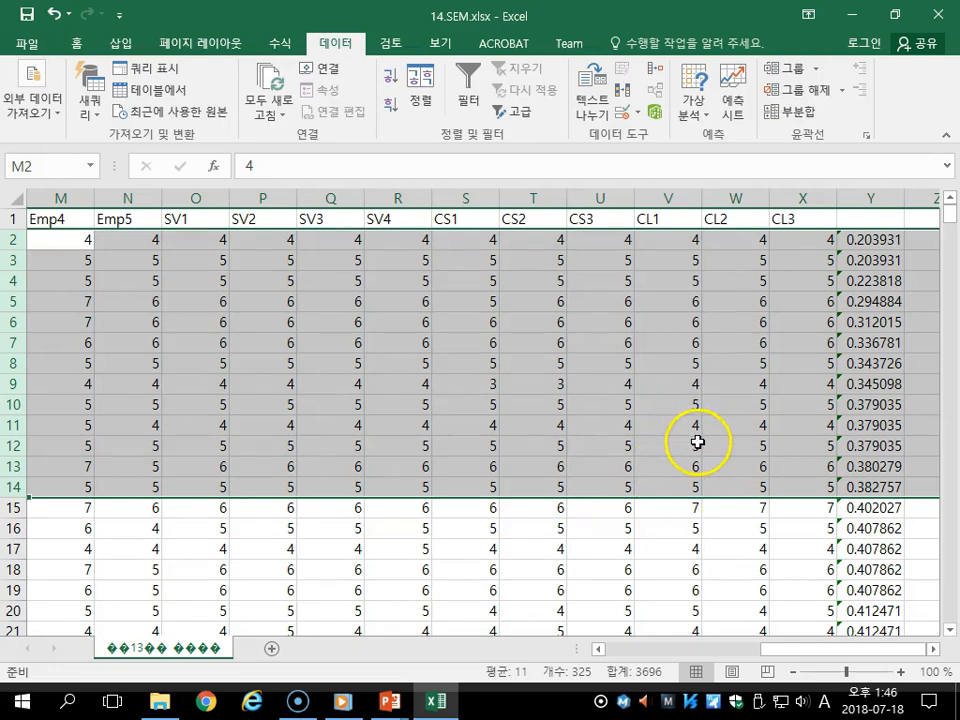
scroll(690, 432, down, 4)
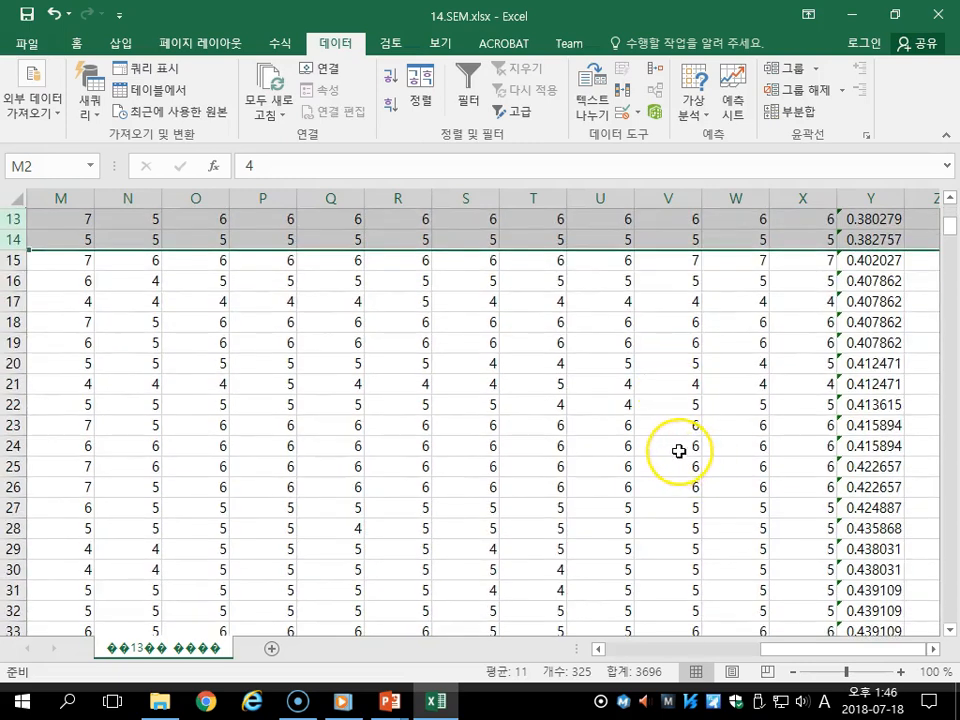
scroll(679, 452, up, 4)
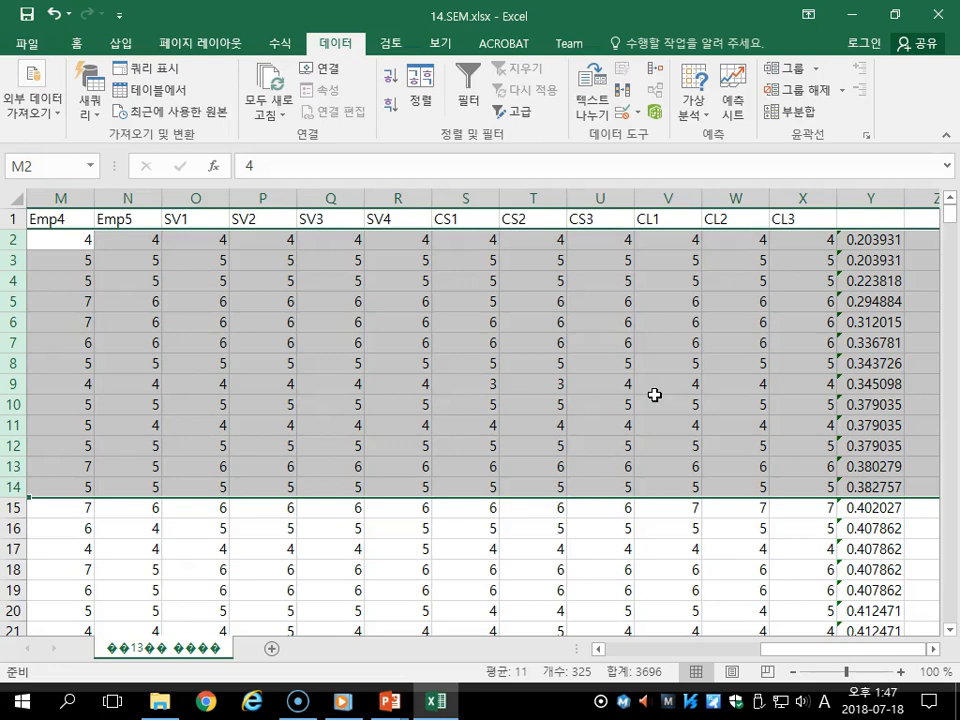
right_click(581, 357)
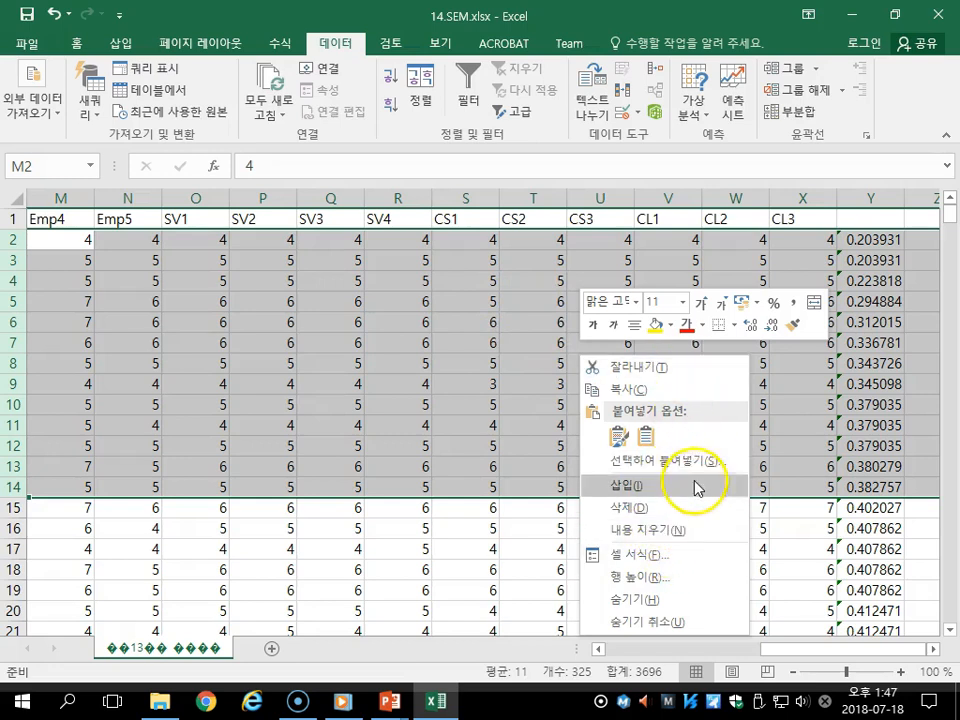
click(652, 509)
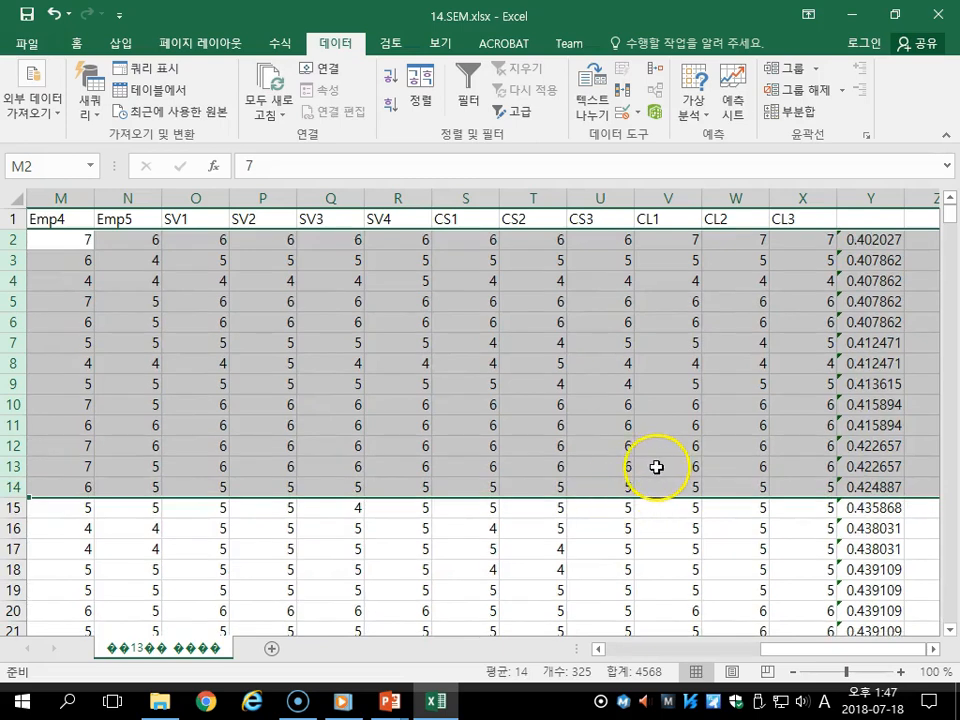
- Sort the whole sheet by the values of column Y in descending order, keeping row 1 as headers
click(15, 197)
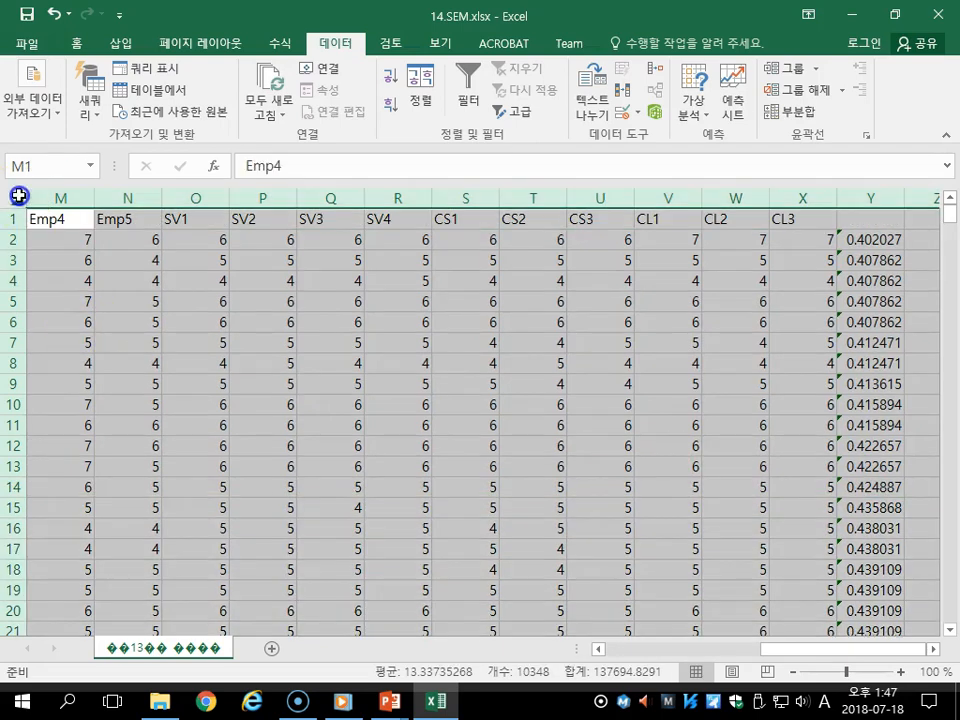
click(421, 78)
click(626, 402)
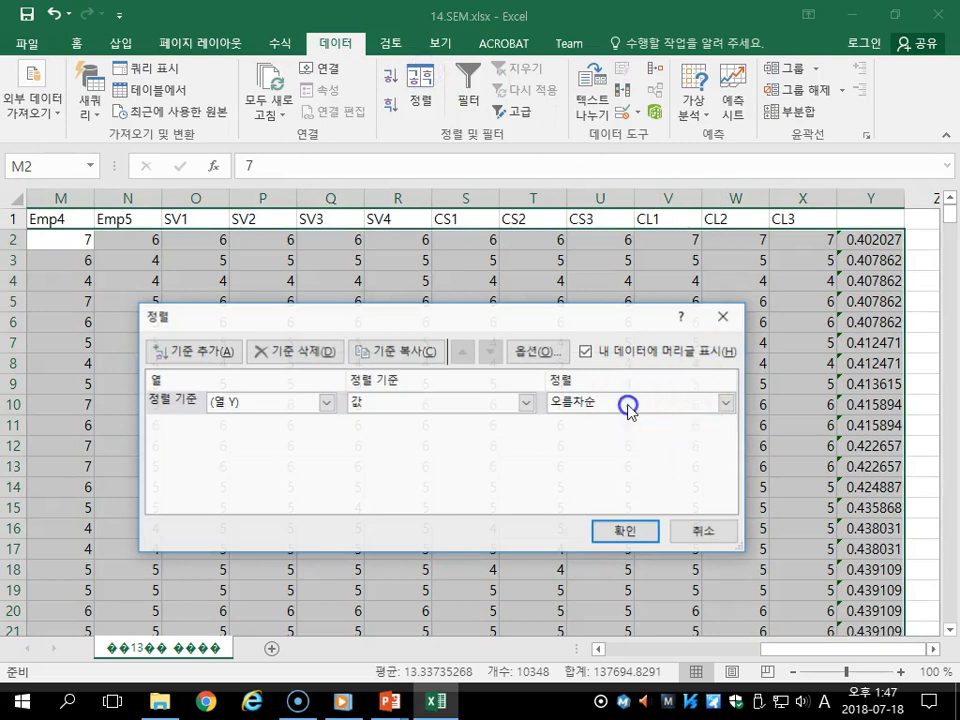
click(617, 441)
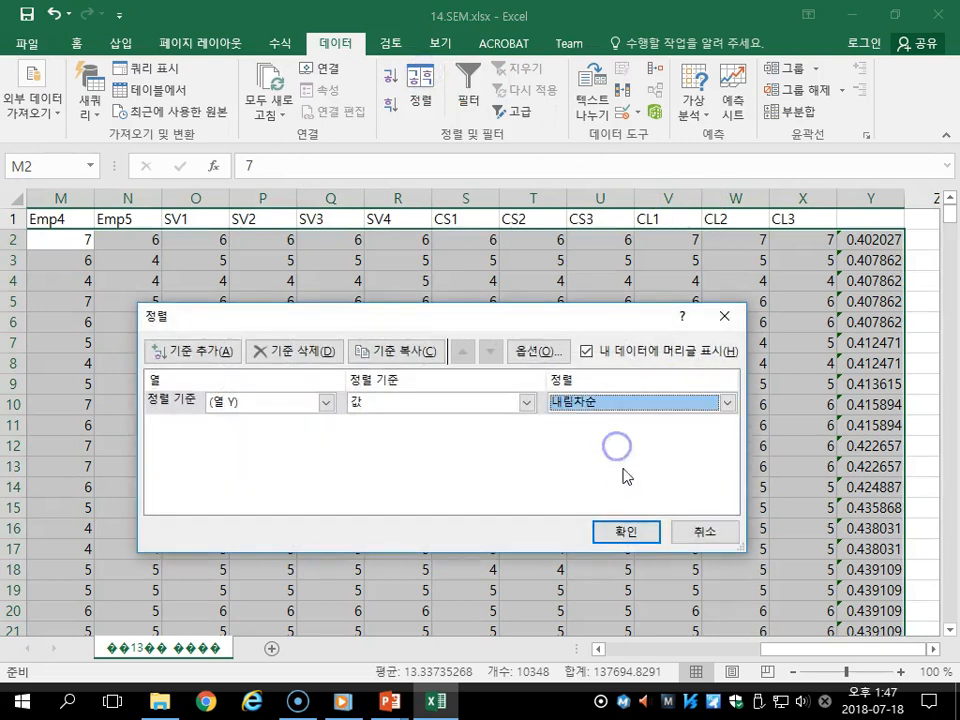
click(621, 532)
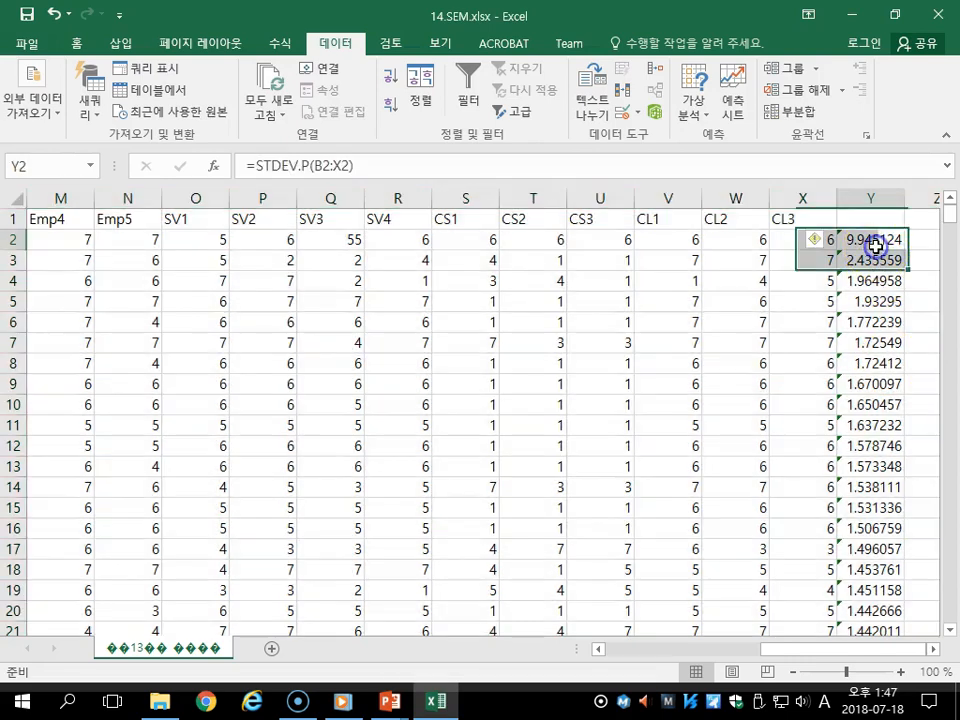
- Check the standard deviation in Y2 and correct the mistyped SV3 answer in cell Q2 to 5
click(868, 240)
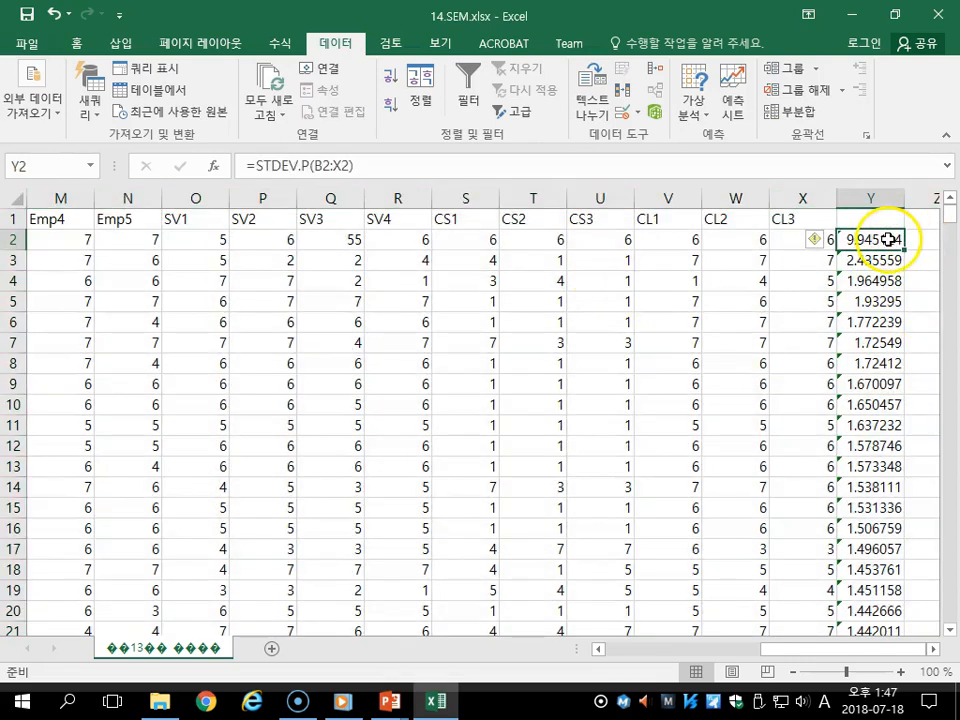
click(348, 240)
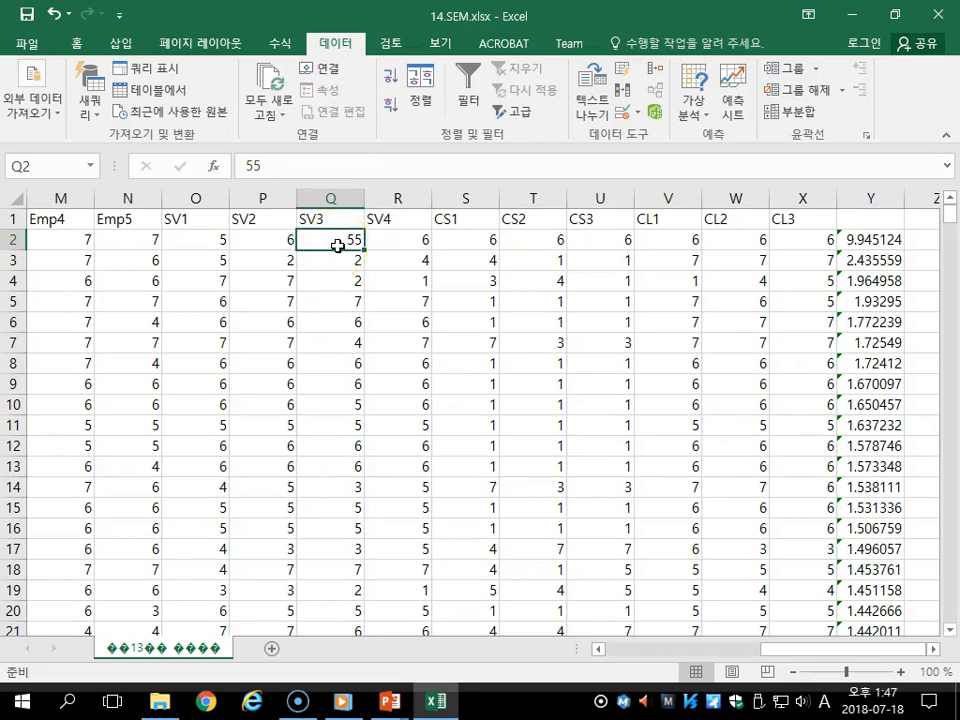
double_click(338, 245)
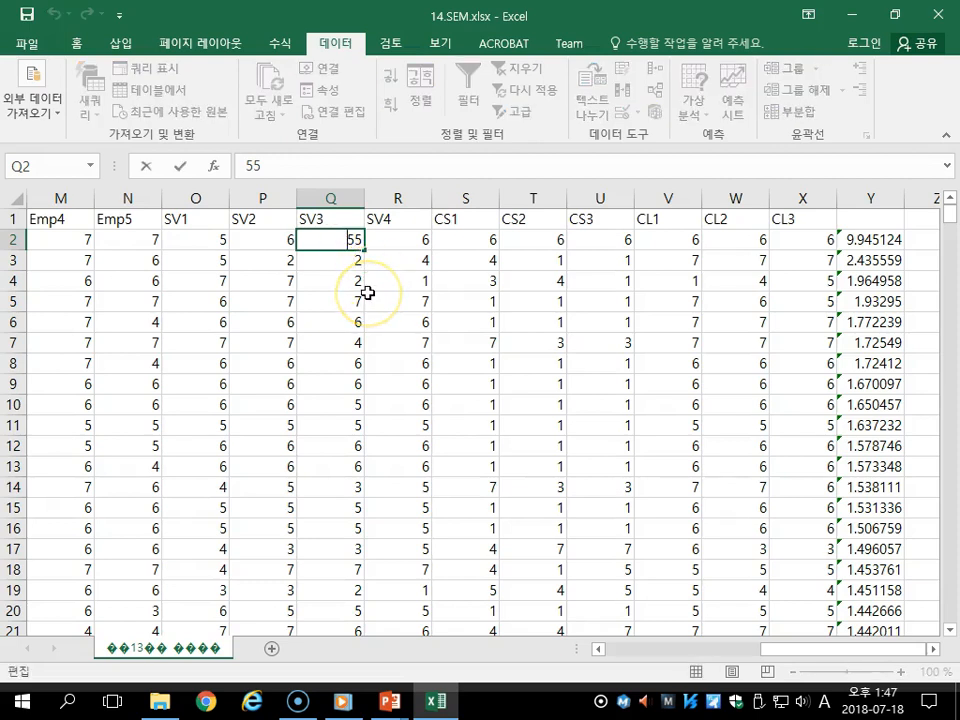
key(BackSpace)
text(5)
key(BackSpace)
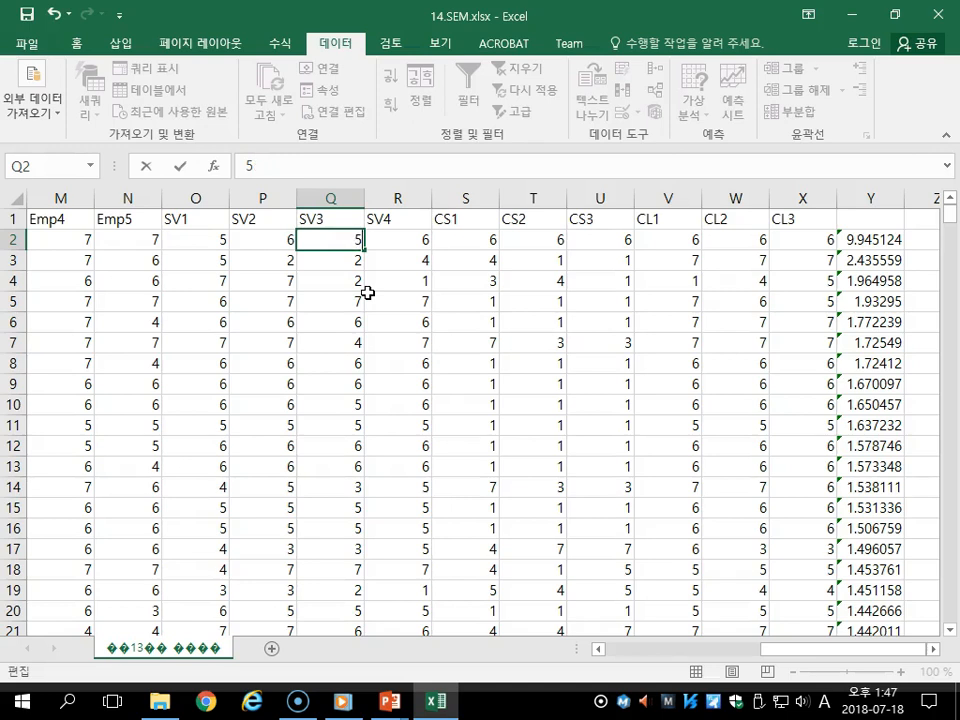
key(Return)
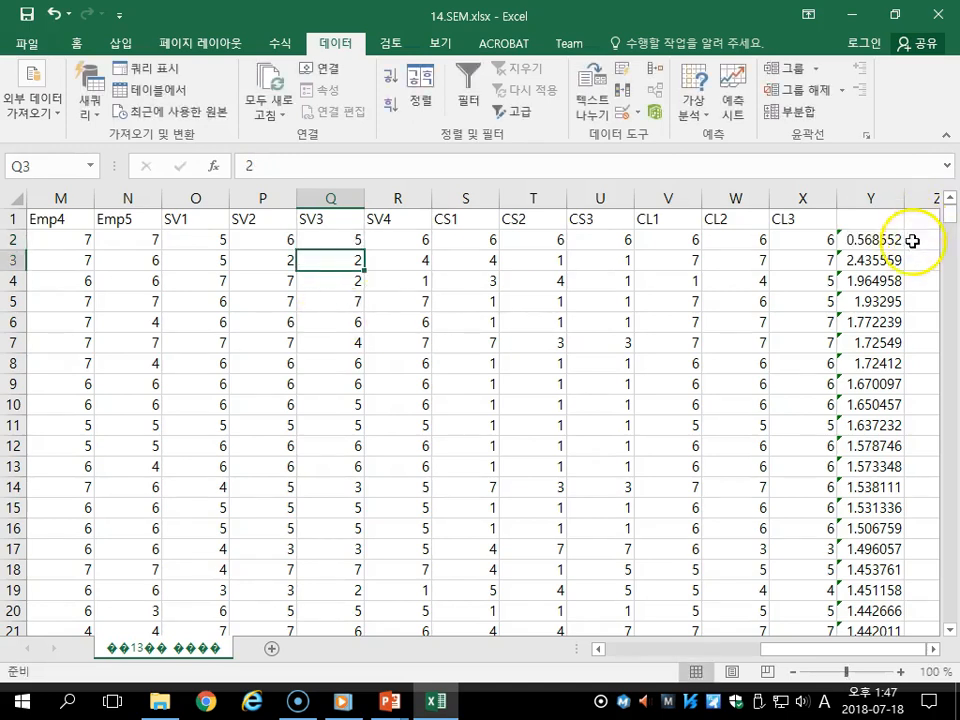
- Inspect the scattered answers of the respondent in row 3 and delete that entire row
click(14, 239)
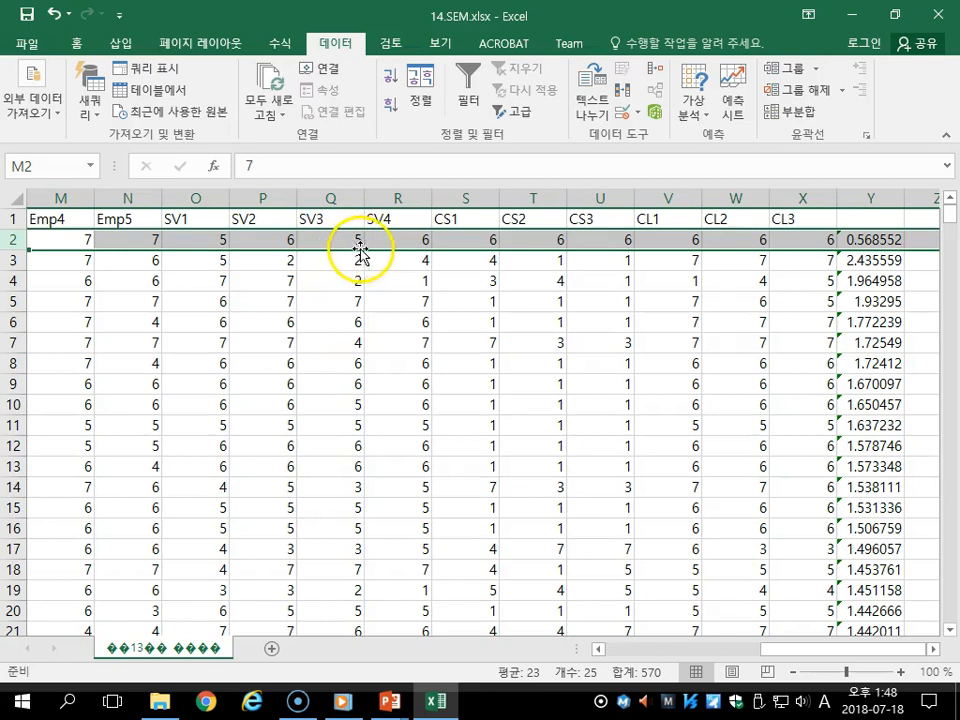
click(14, 261)
drag(821, 260, 11, 259)
drag(137, 257, 440, 260)
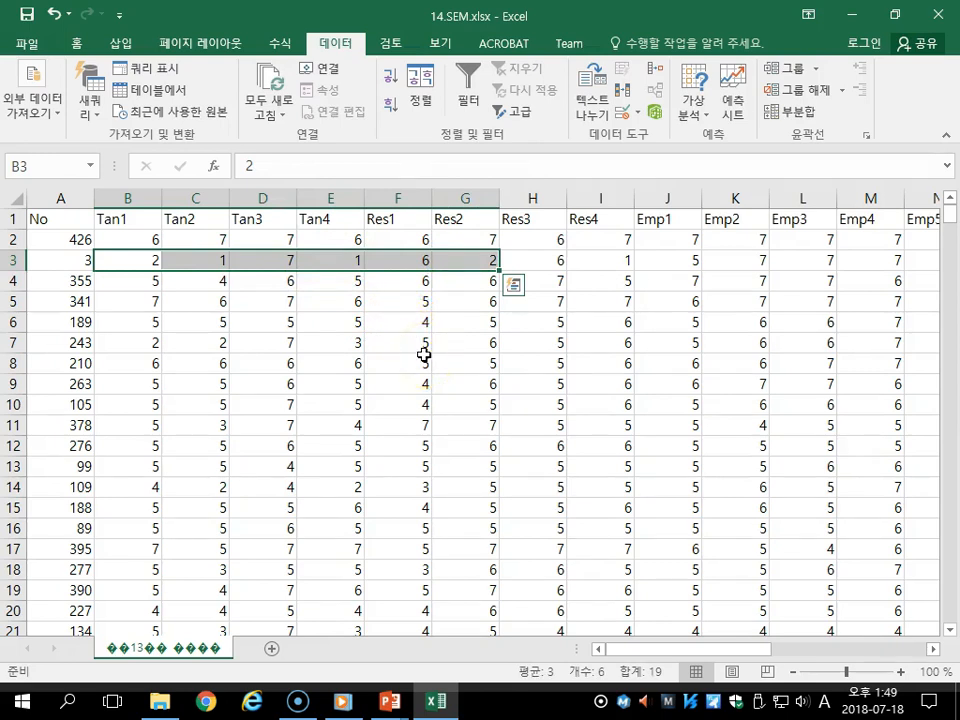
drag(740, 648, 932, 650)
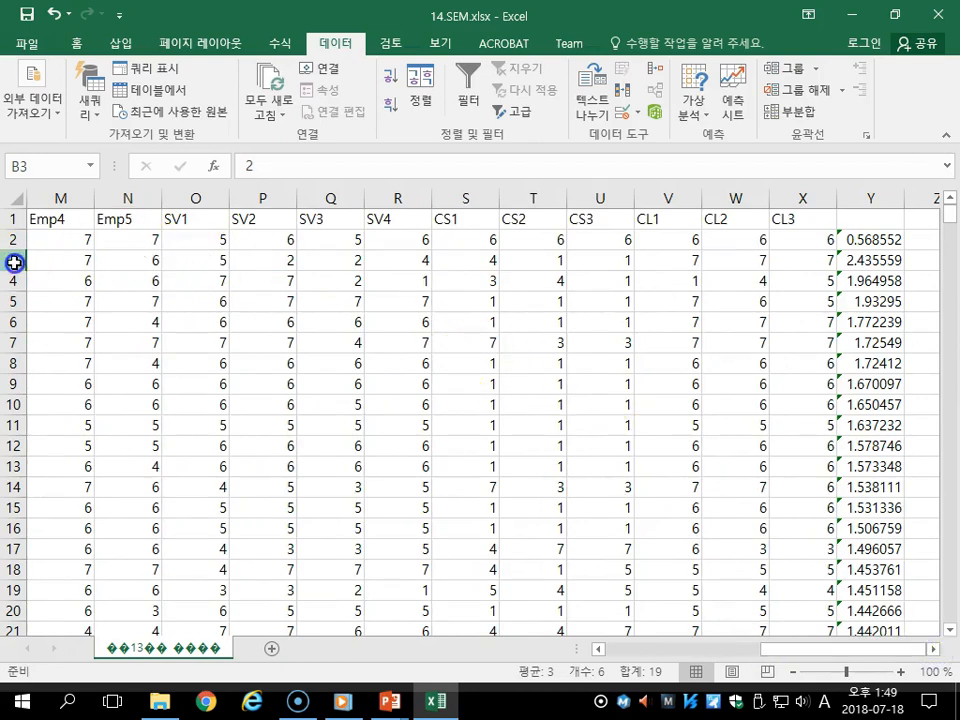
click(15, 261)
right_click(15, 261)
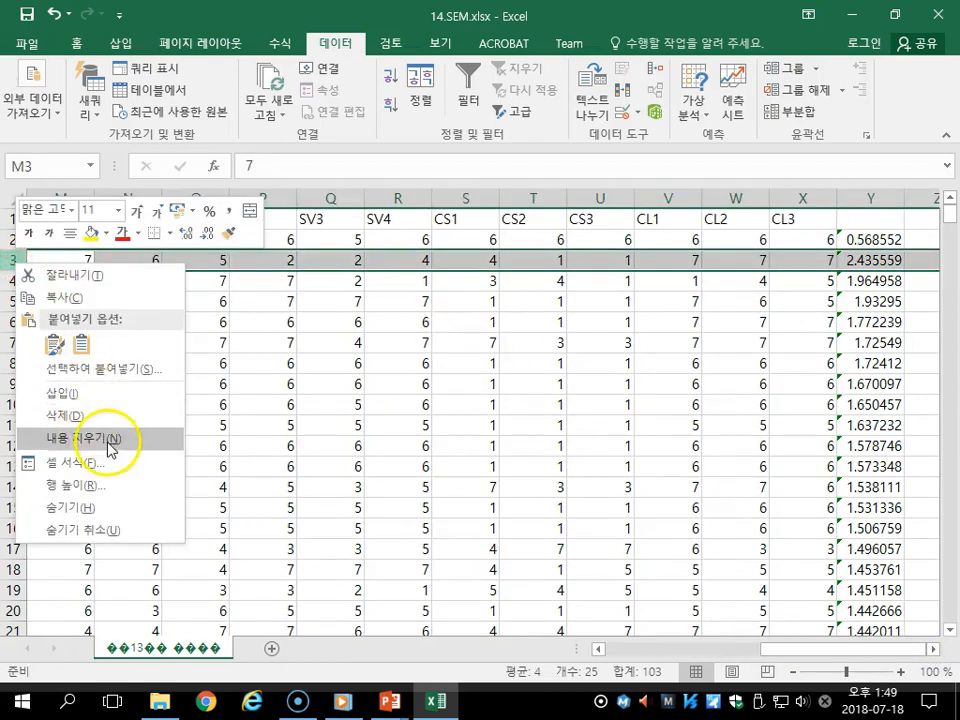
click(72, 420)
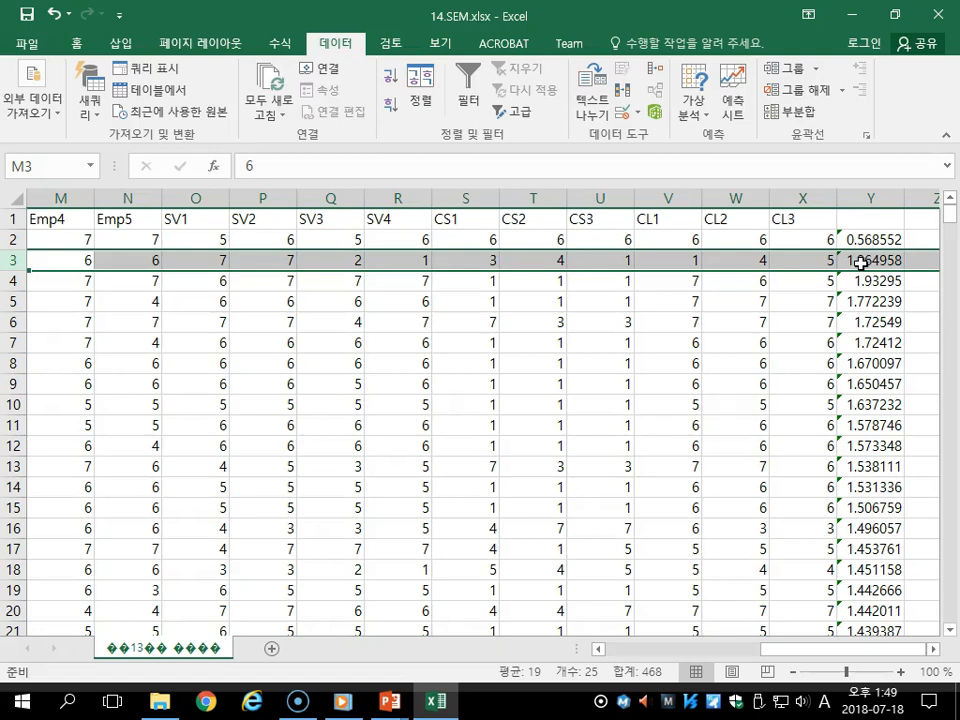
- Delete the standard deviation column Y and return to the first columns of the survey data
click(853, 197)
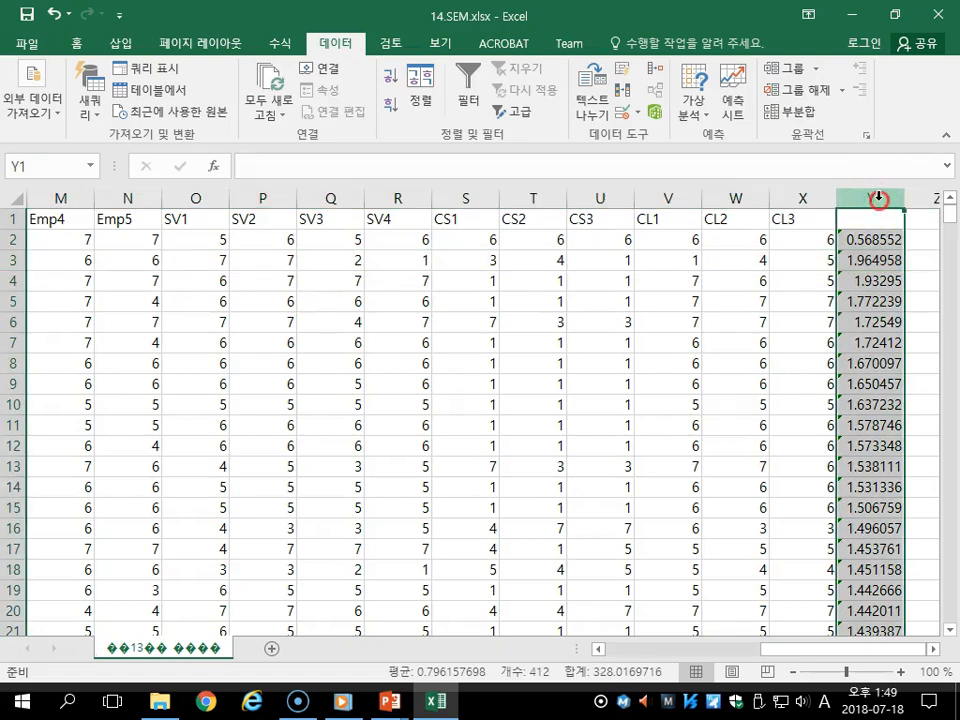
right_click(879, 206)
click(778, 355)
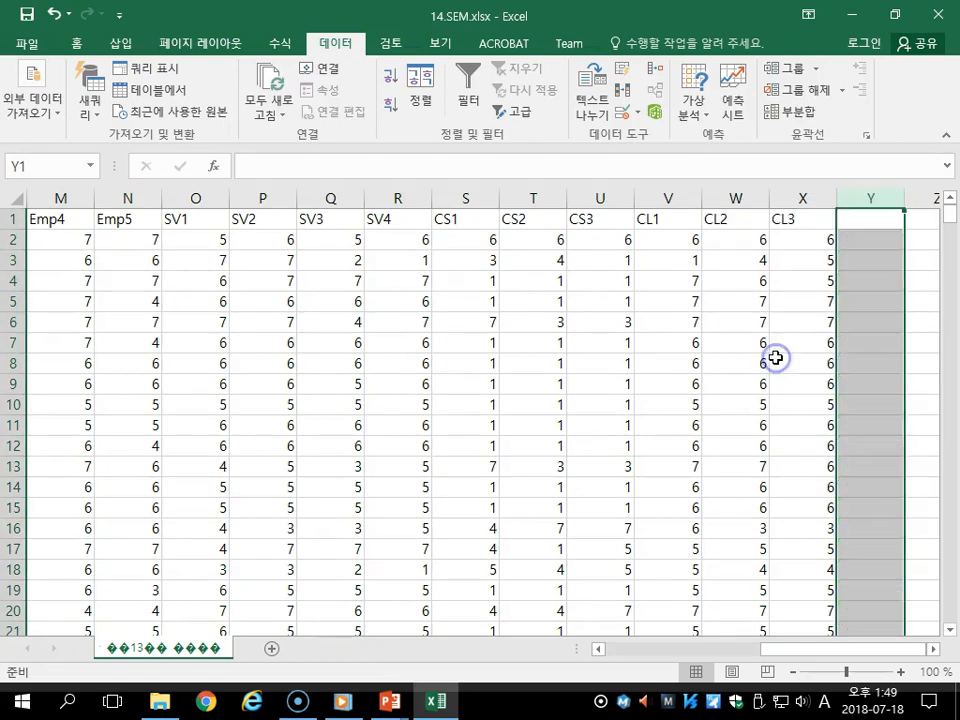
click(780, 311)
drag(885, 650, 703, 656)
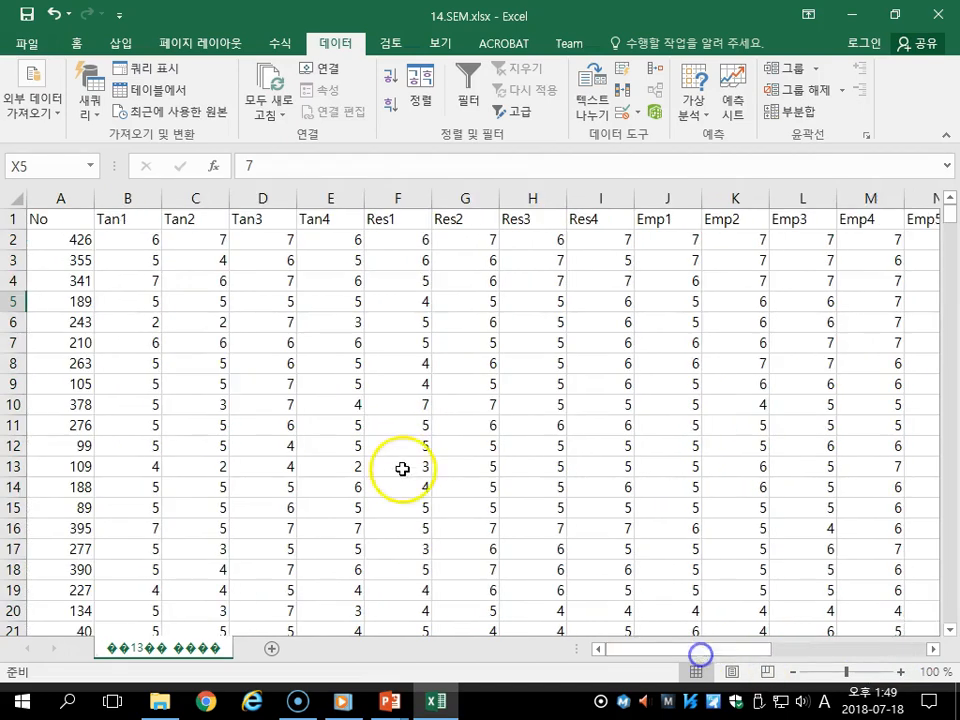
- Sort the whole sheet by the No column values in ascending order, keeping row 1 as headers
click(12, 201)
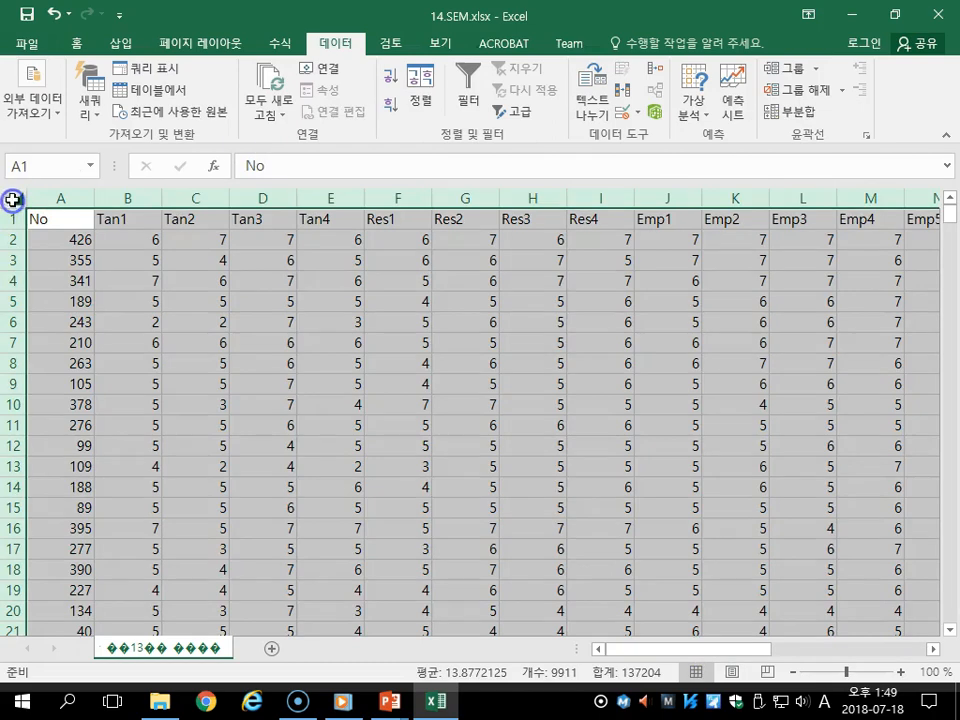
click(420, 86)
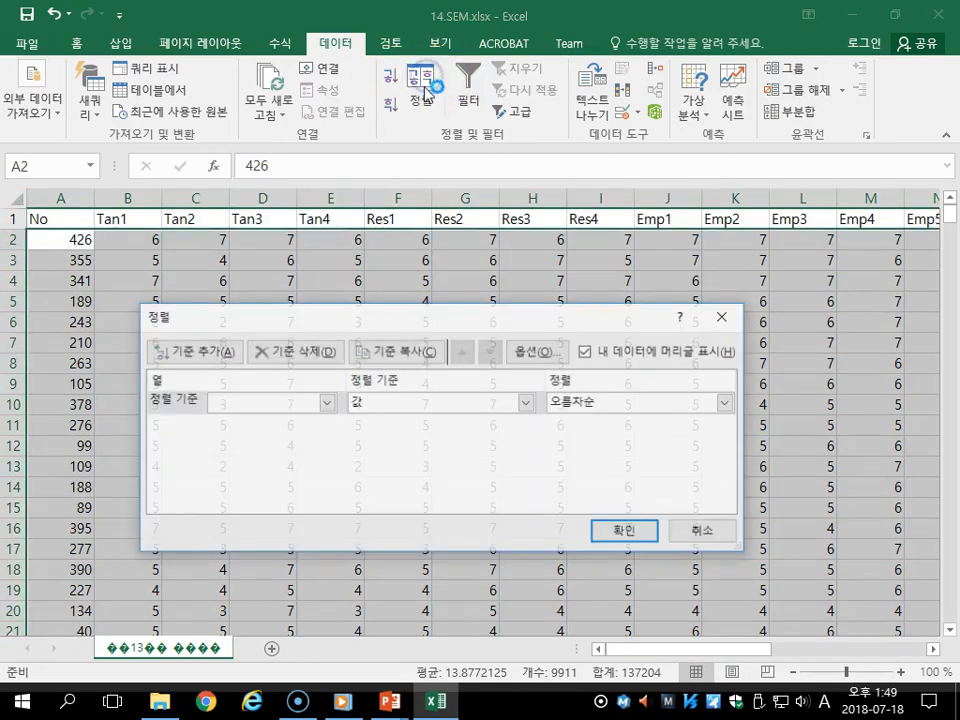
click(326, 402)
click(270, 422)
click(630, 540)
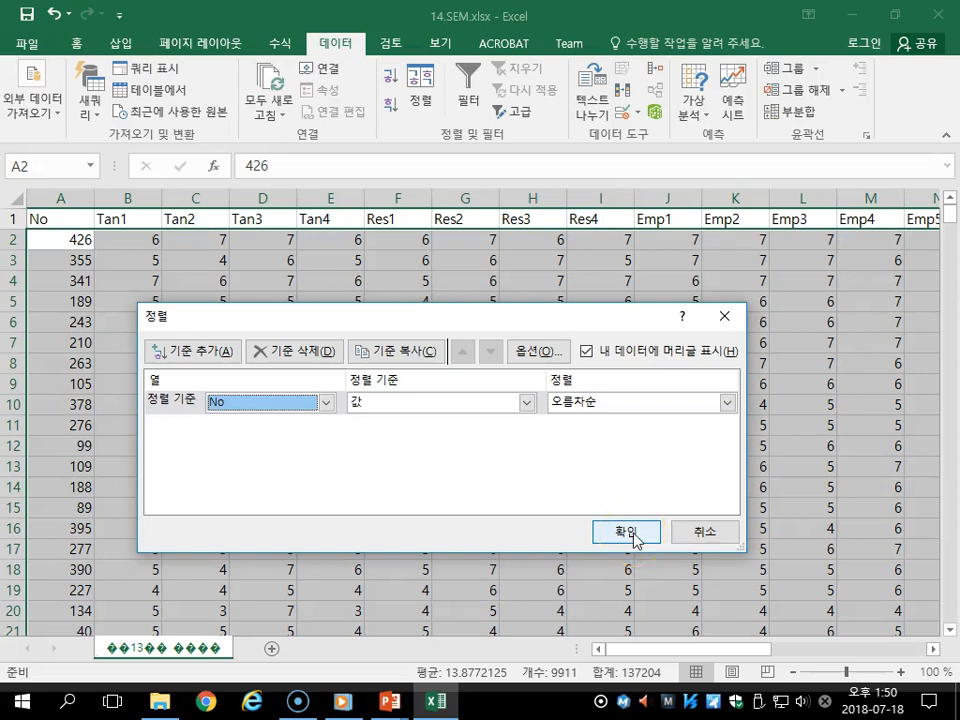
click(634, 537)
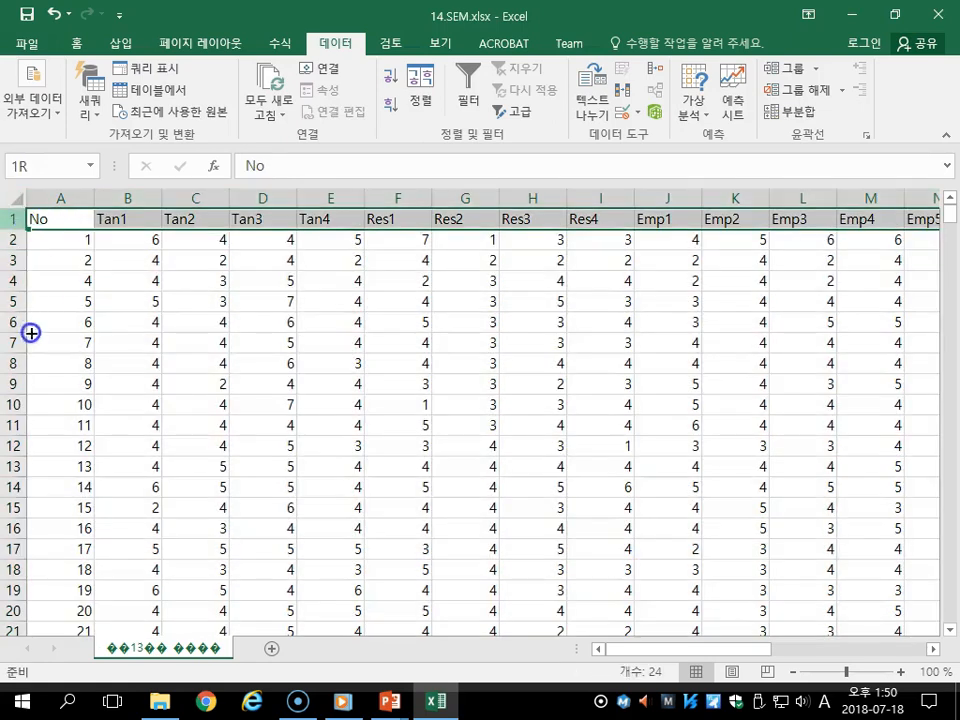
click(313, 321)
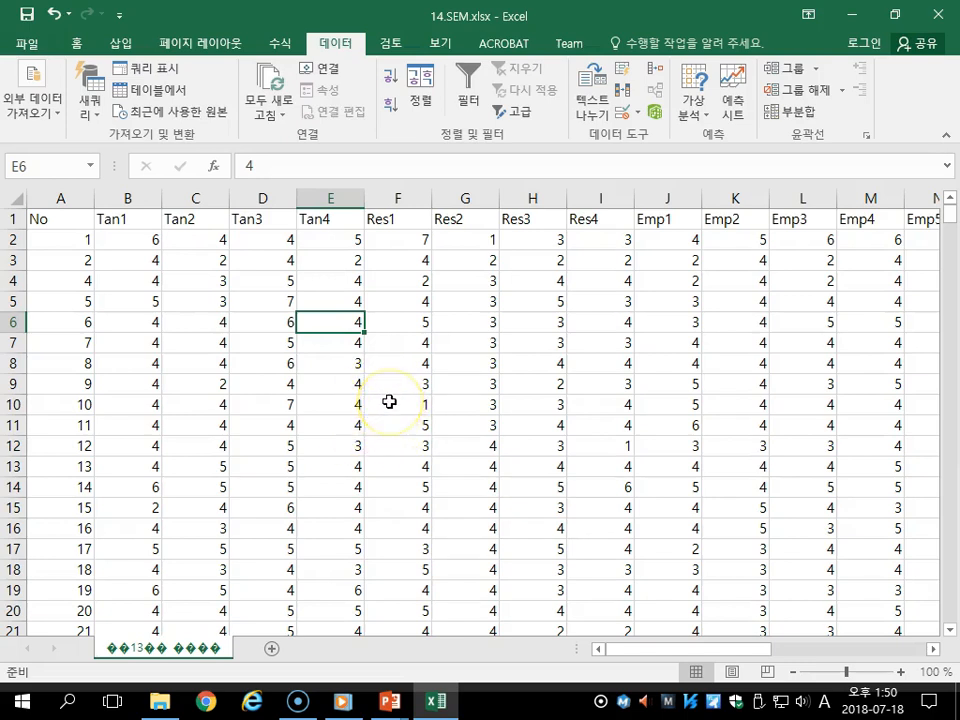
- Save the cleaned survey data in 14.SEM.xlsx and close the workbook
drag(604, 11, 571, 30)
key(super+Up)
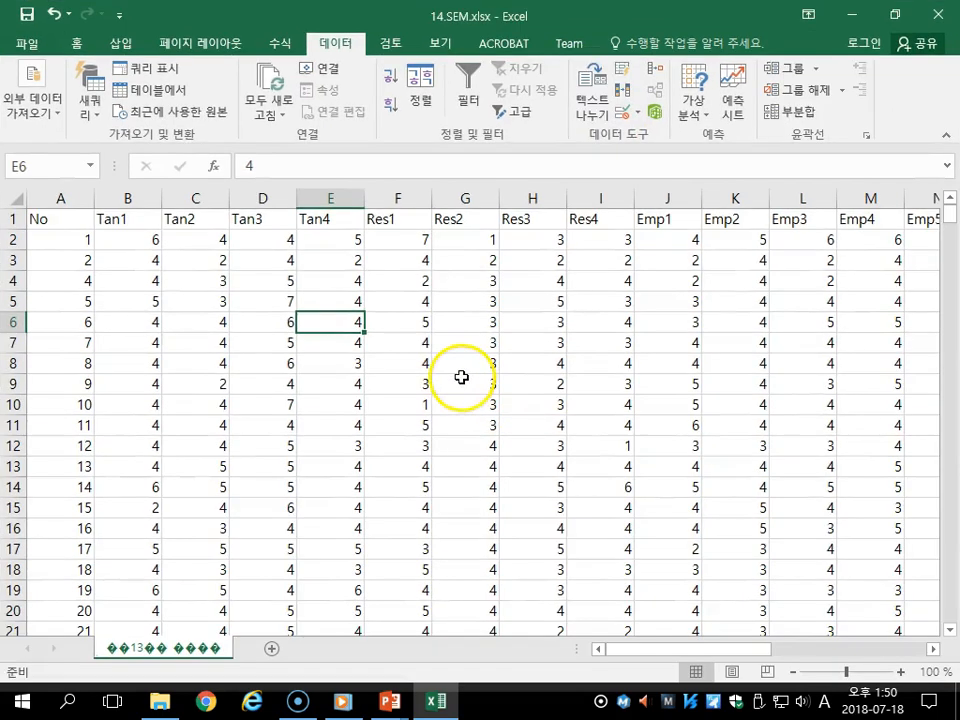
click(463, 378)
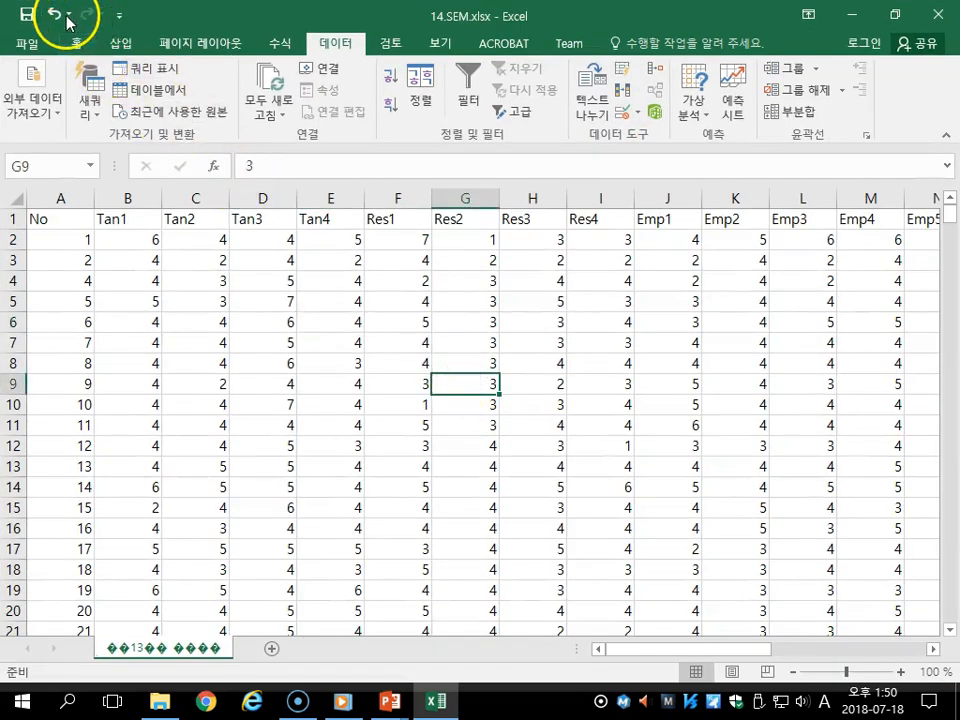
click(30, 42)
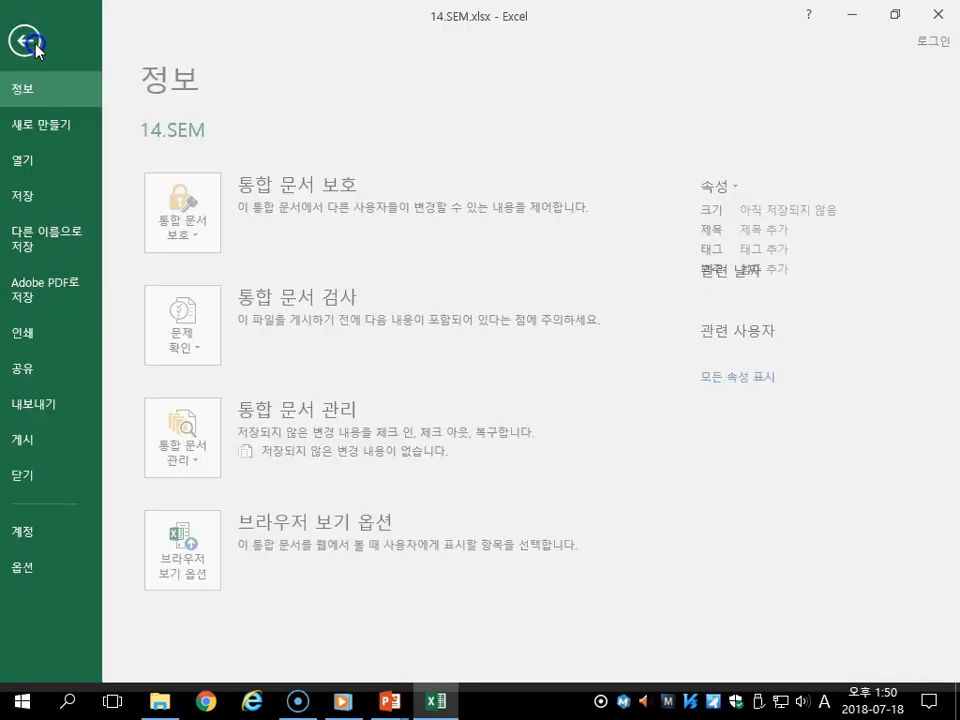
click(44, 190)
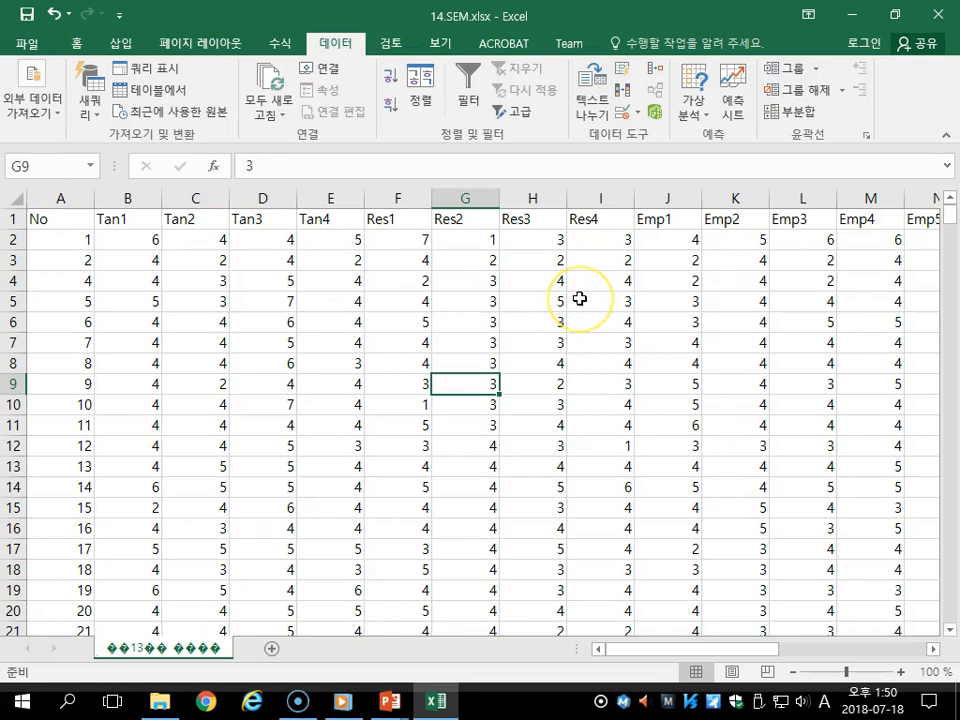
click(940, 18)
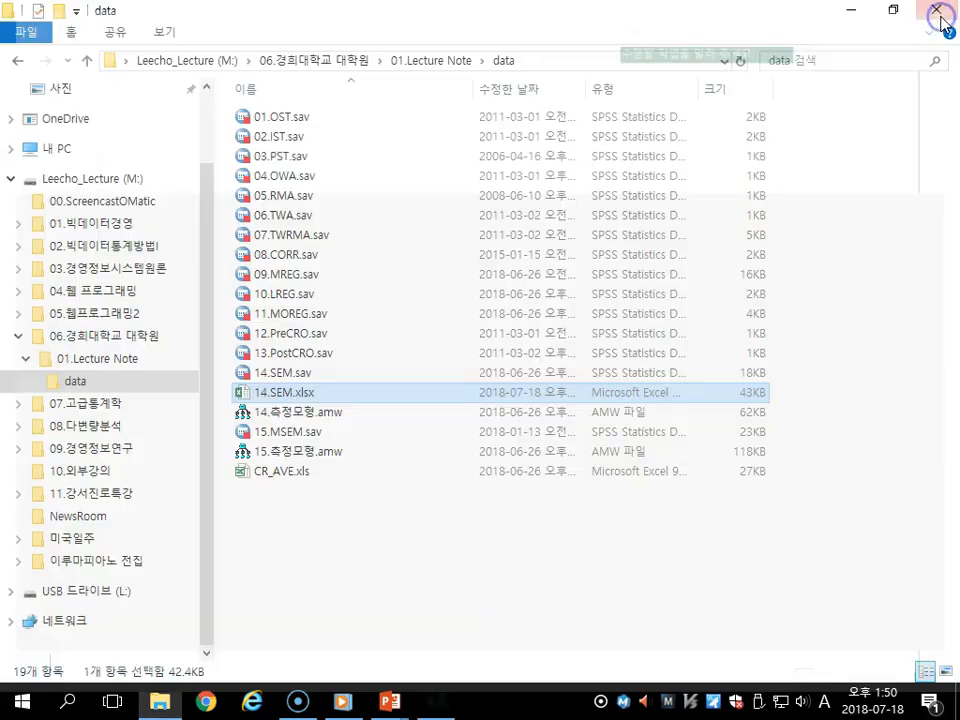
- Minimize the data folder window, end the Data Screening slide show and minimize the presentation to reach the desktop
click(885, 311)
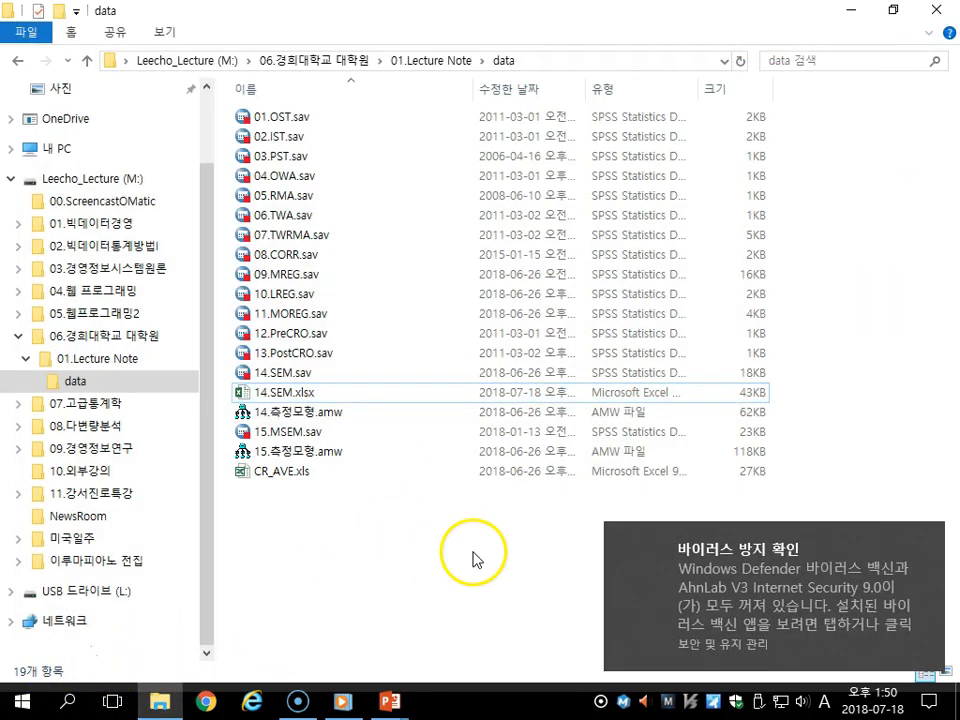
click(851, 12)
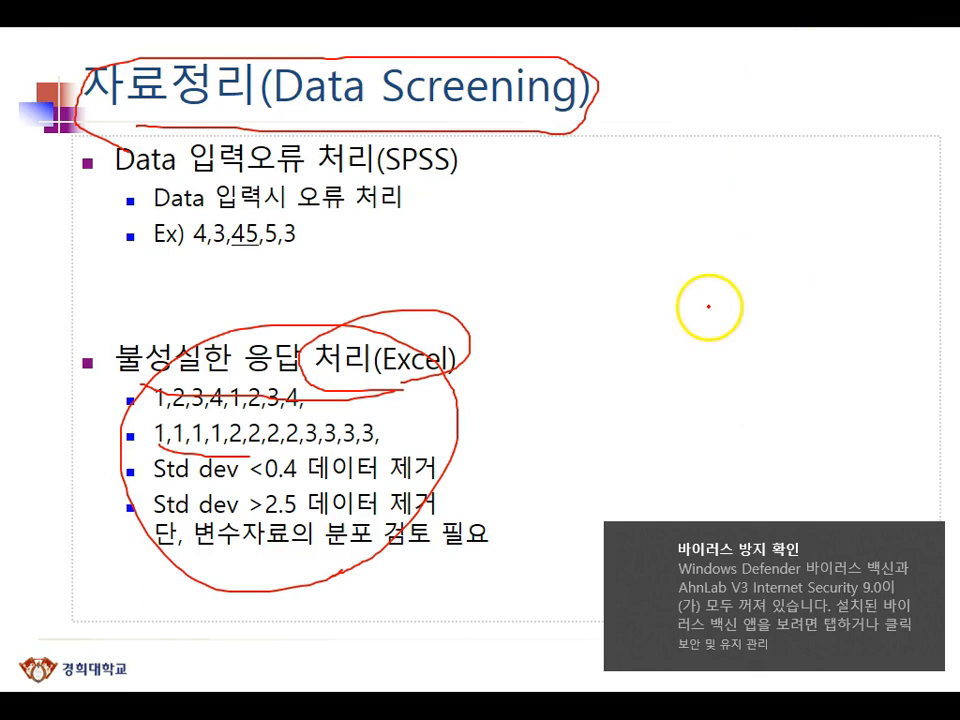
key(alt+Tab)
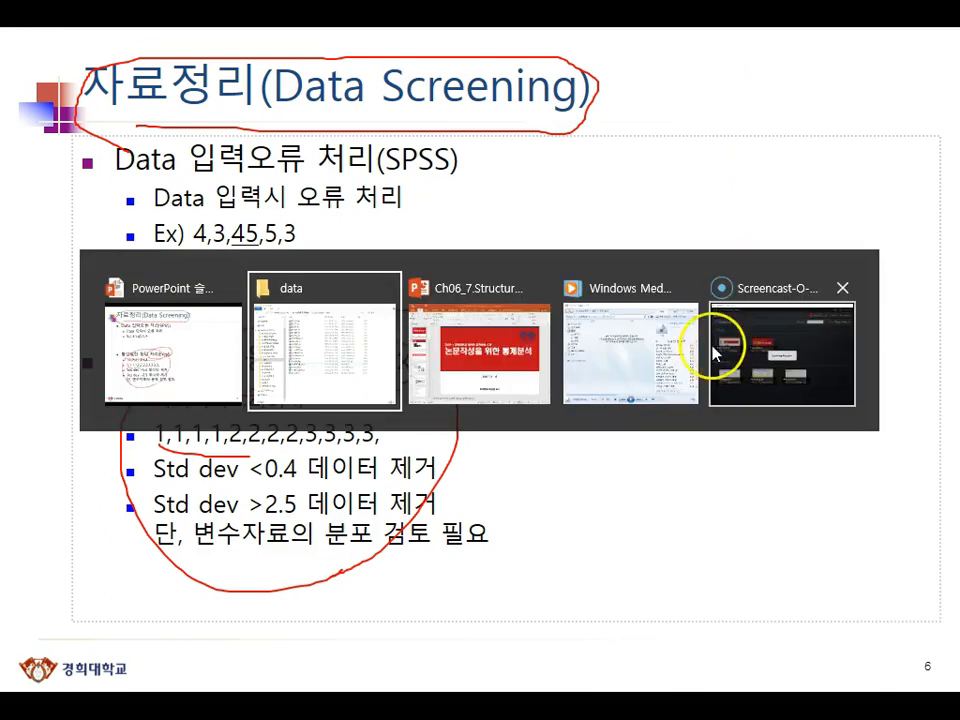
click(860, 11)
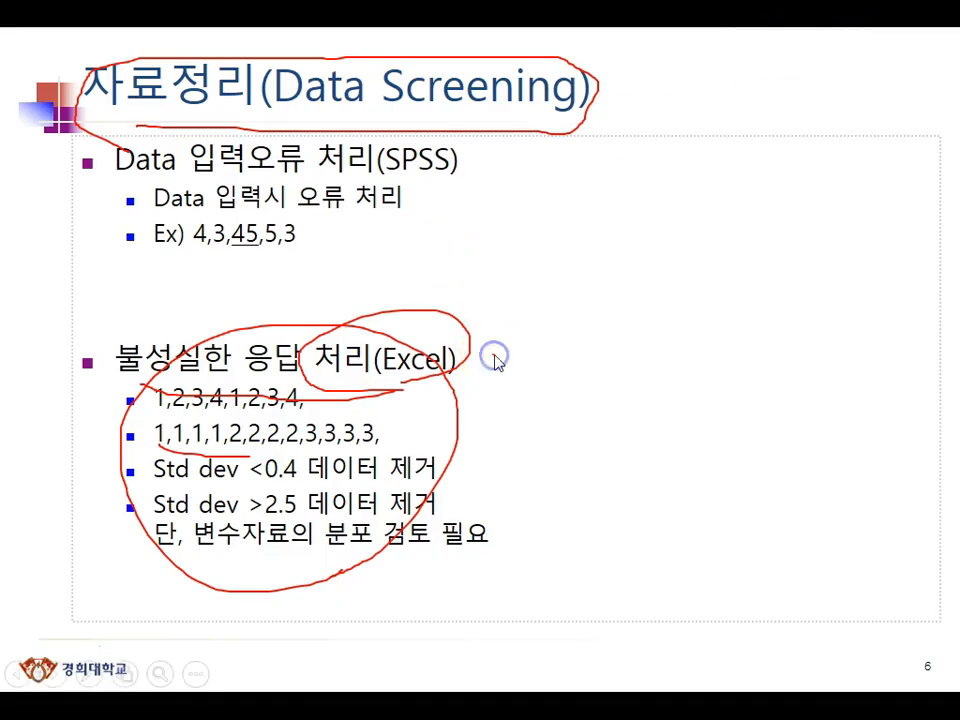
key(Escape)
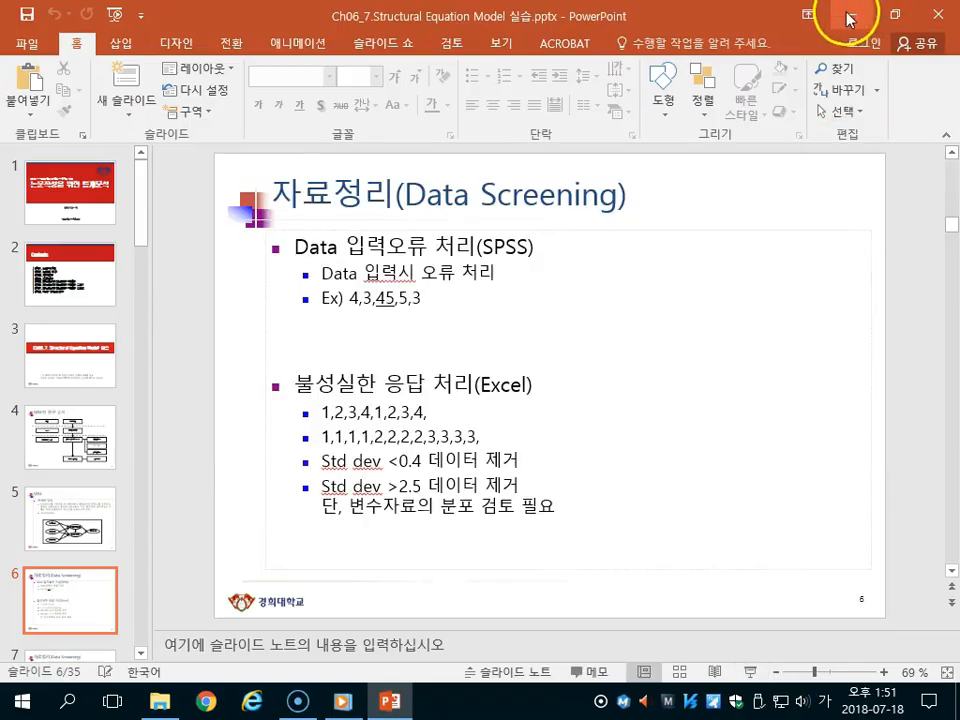
click(851, 18)
- Launch IBM SPSS Statistics and dismiss its welcome dialog to reach the empty data editor
double_click(256, 30)
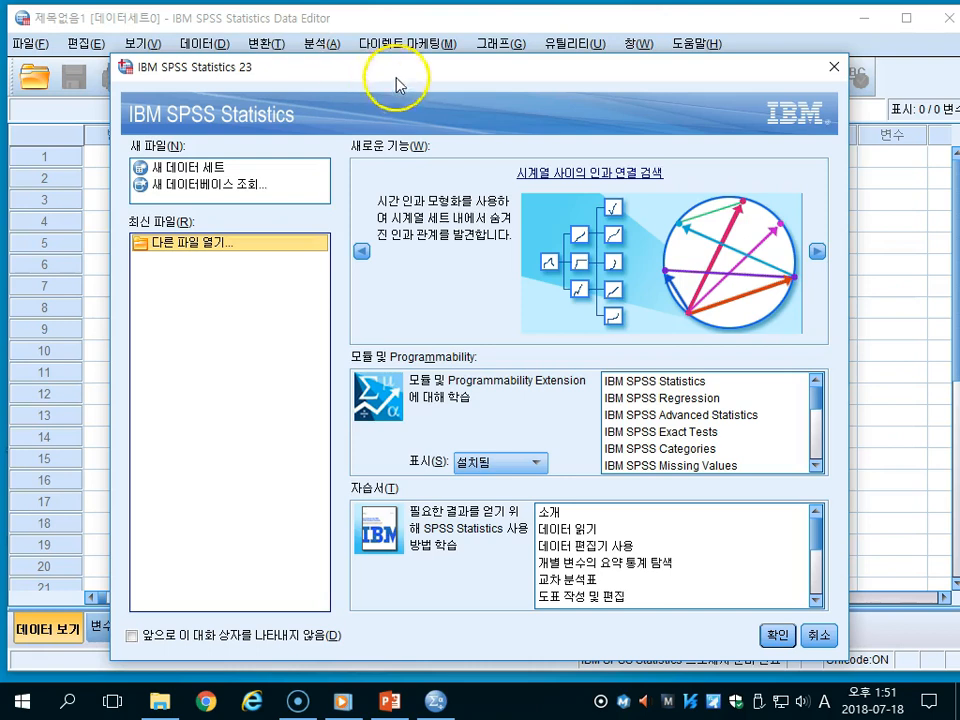
drag(497, 65, 525, 46)
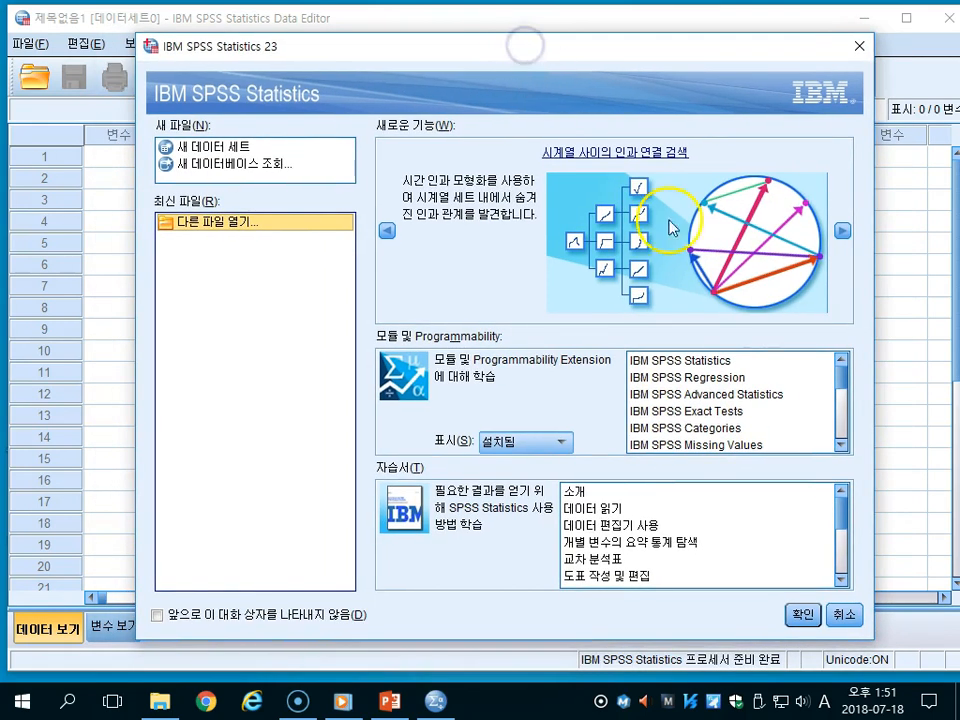
click(843, 614)
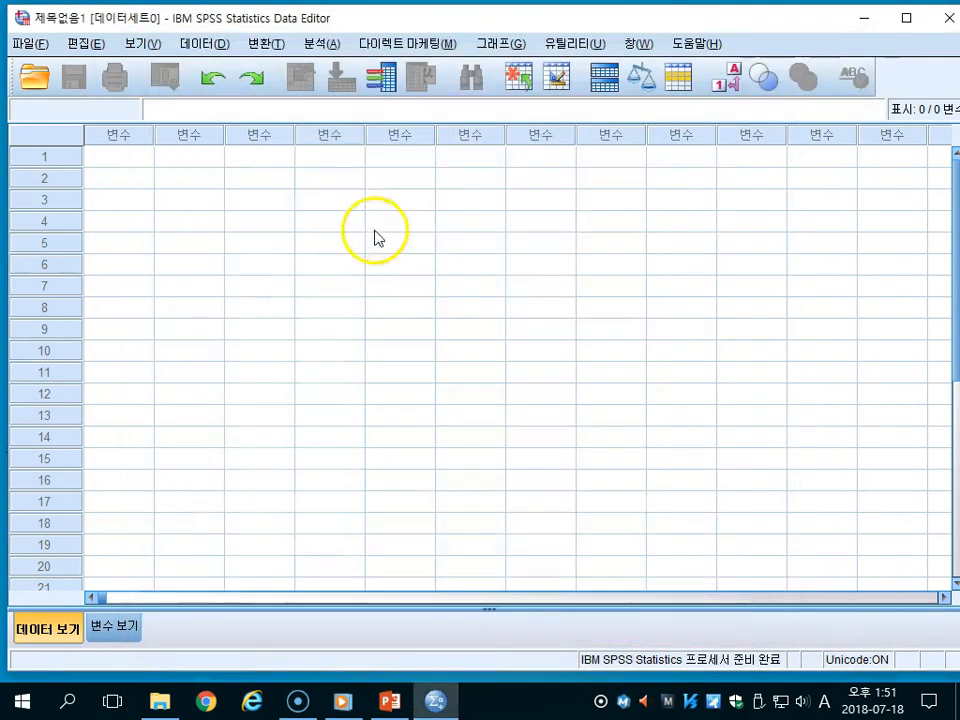
click(38, 80)
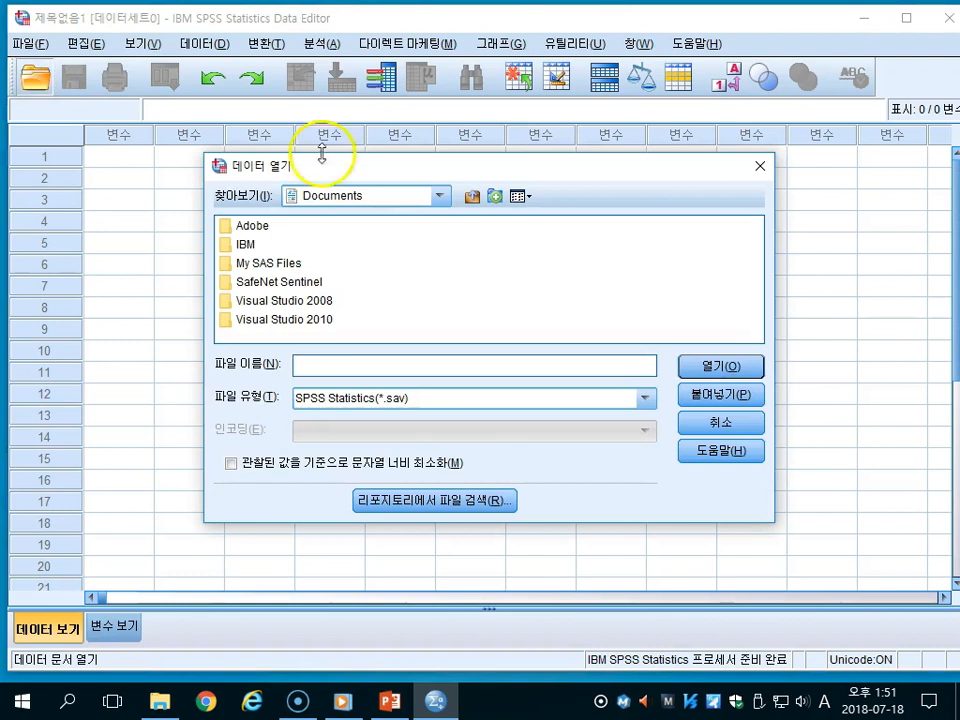
click(440, 195)
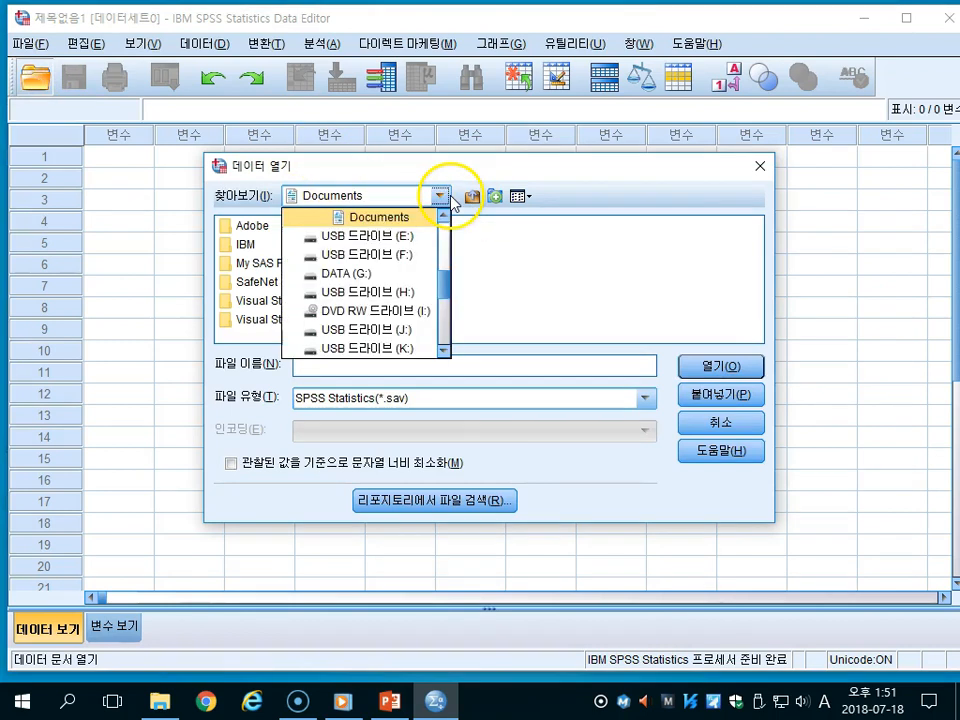
click(410, 240)
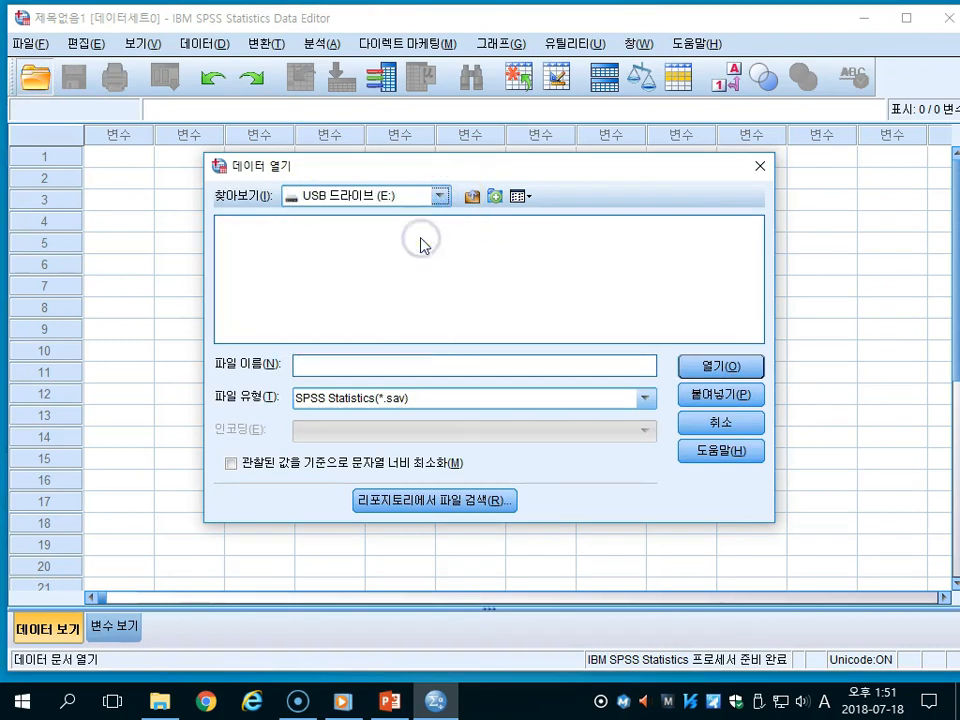
click(440, 197)
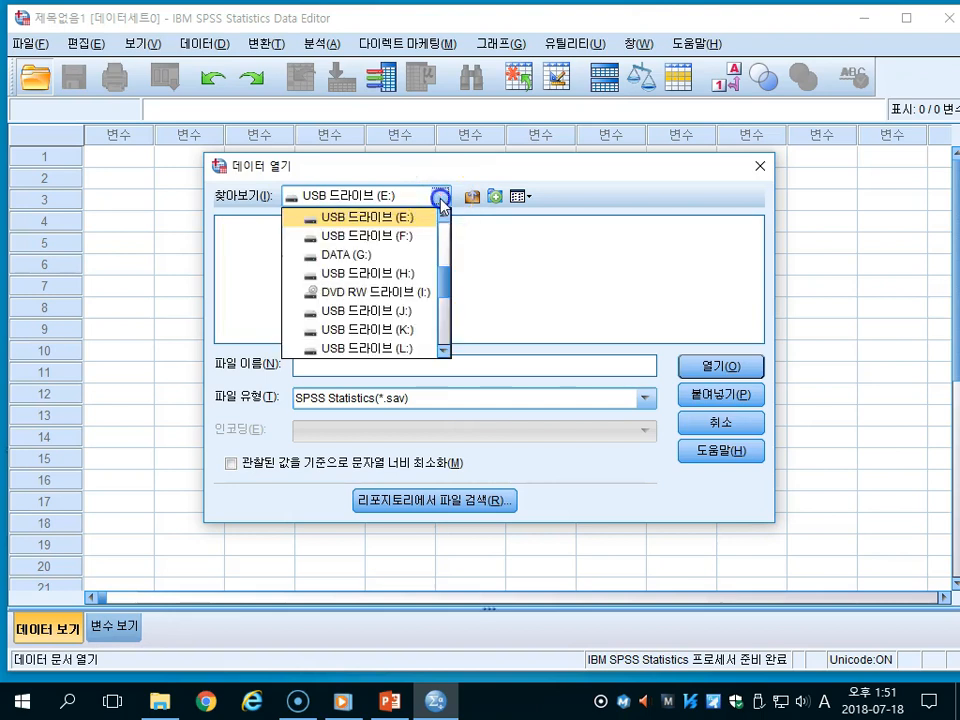
click(394, 236)
click(414, 258)
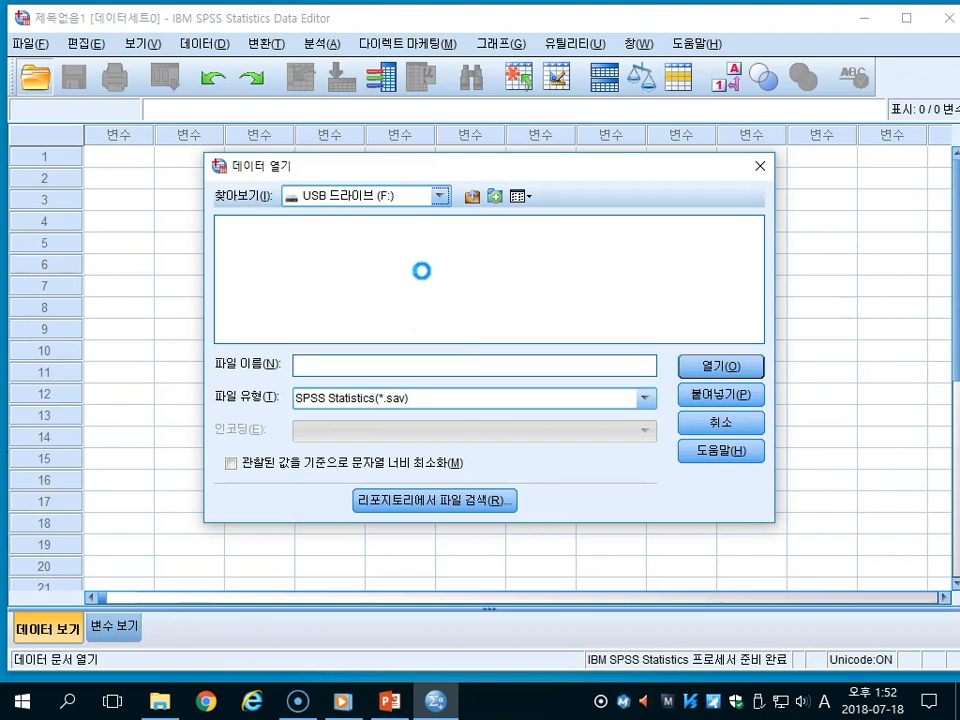
click(442, 297)
click(444, 310)
click(382, 293)
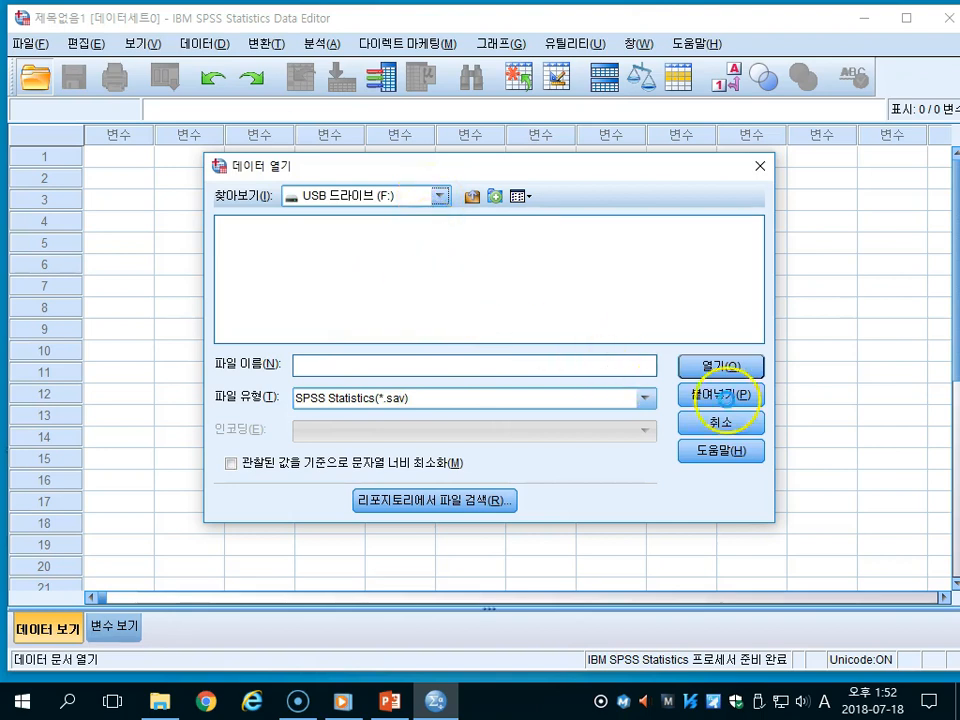
click(760, 166)
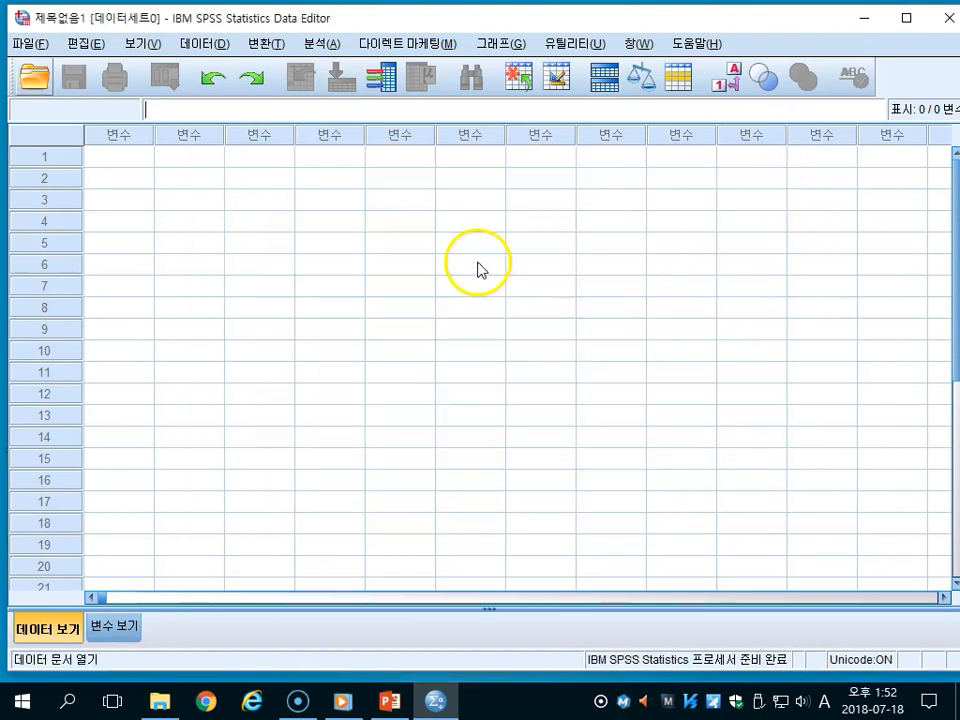
- Start opening a data file in SPSS and check in File Explorer which drive holds the lecture data folder
click(33, 82)
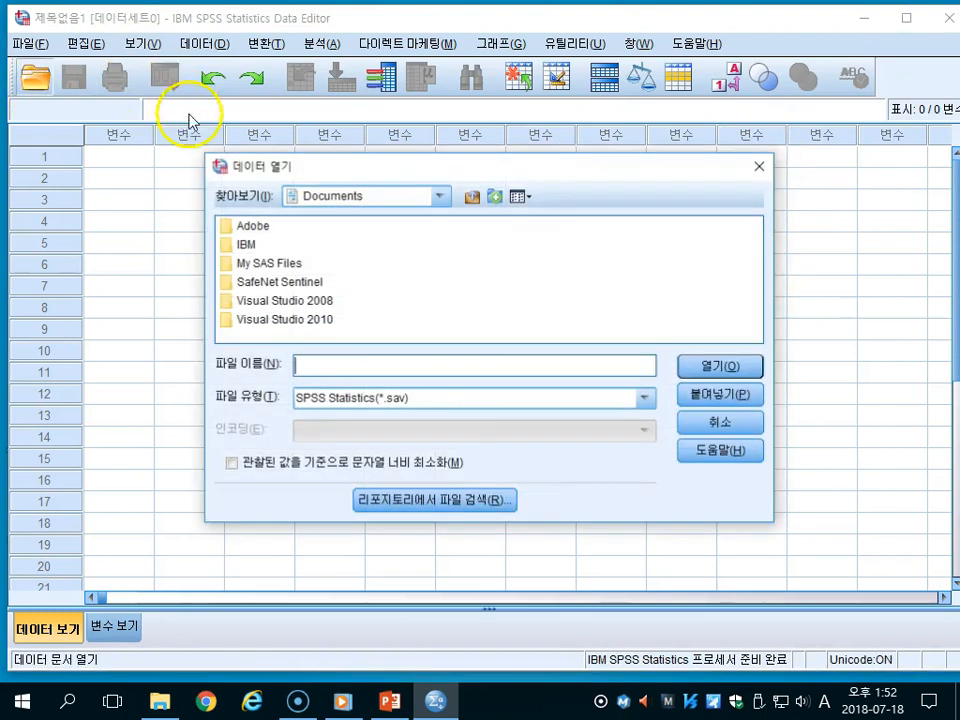
click(176, 703)
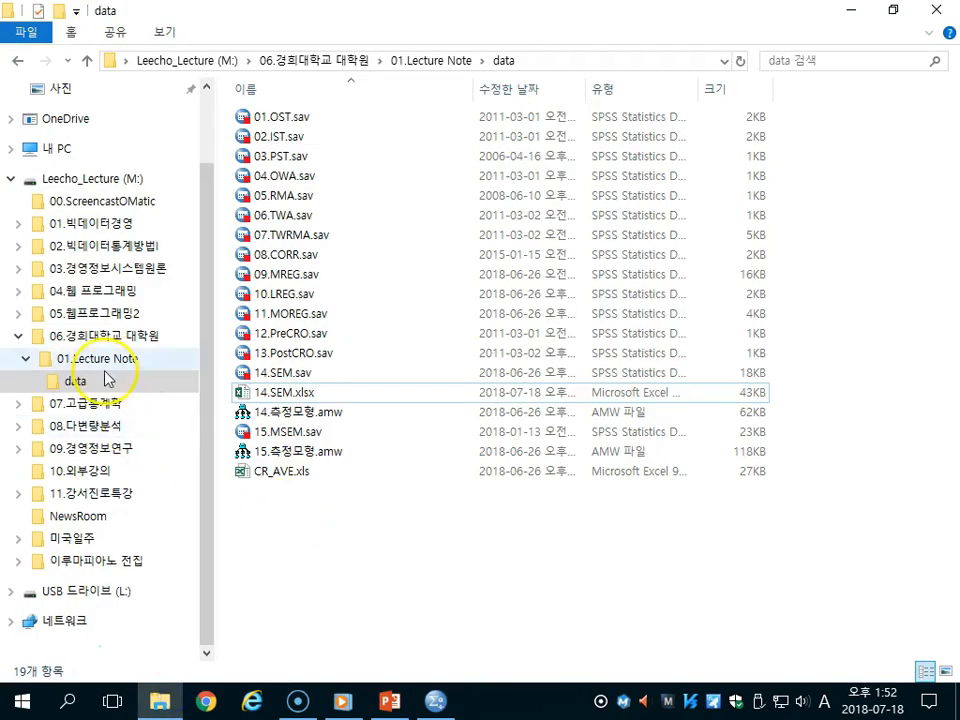
click(11, 179)
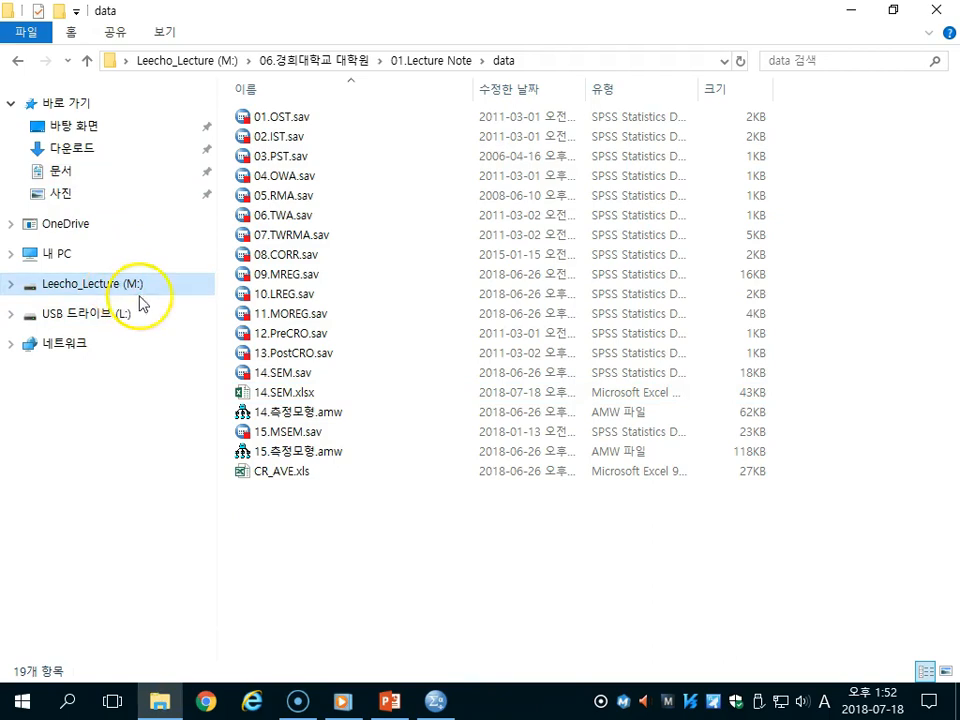
click(453, 706)
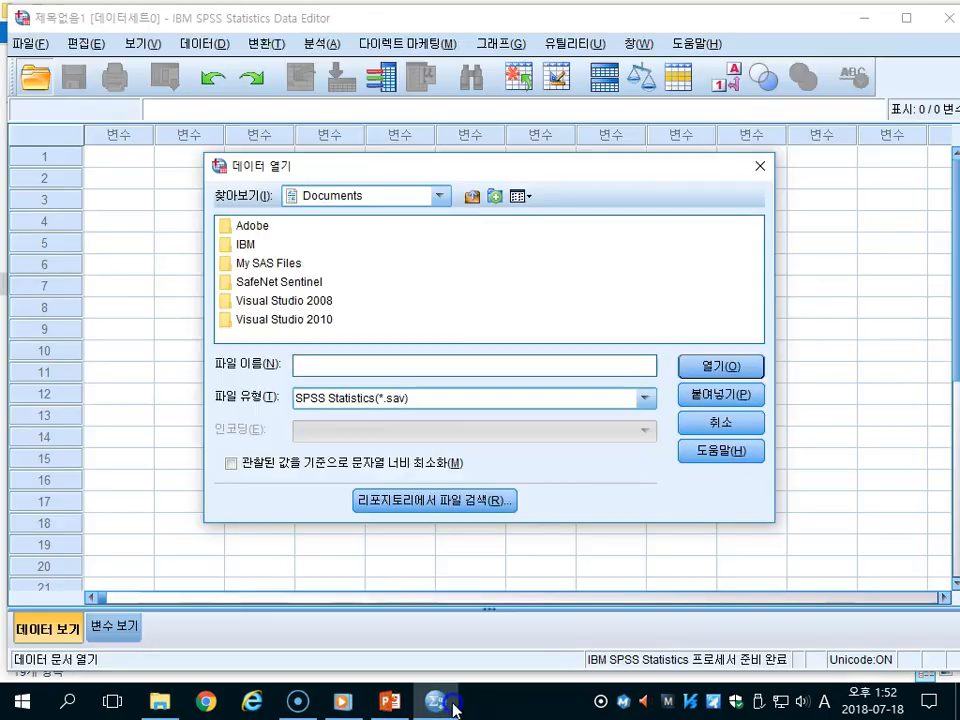
- Browse in the open-data dialog to 06.경희대학교 대학원\01.Lecture Note\data on drive M:
click(440, 195)
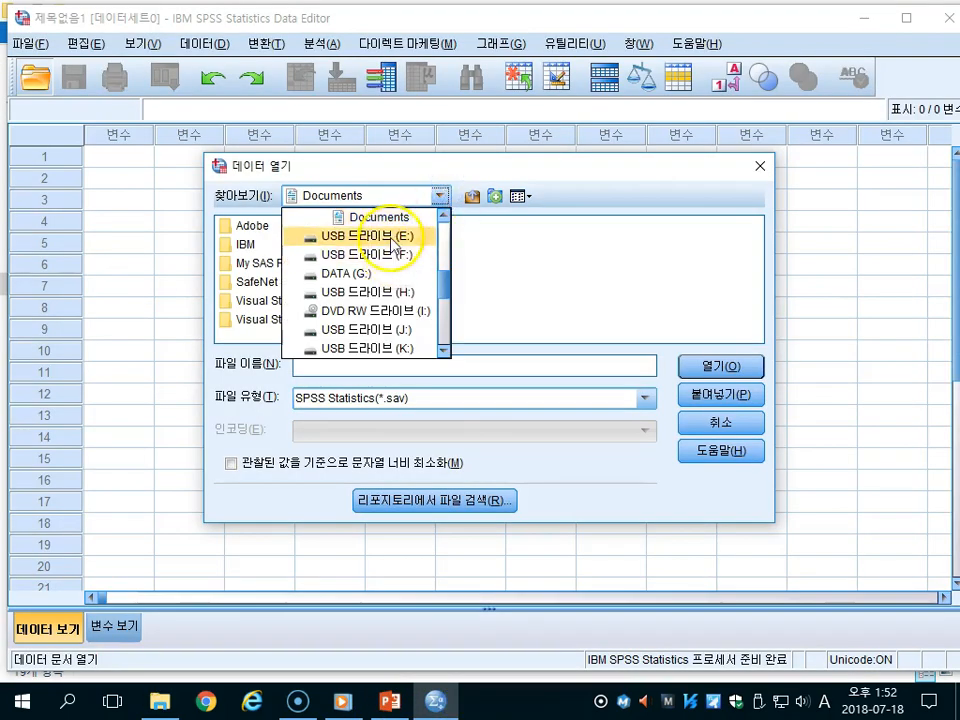
drag(443, 289, 445, 308)
click(390, 293)
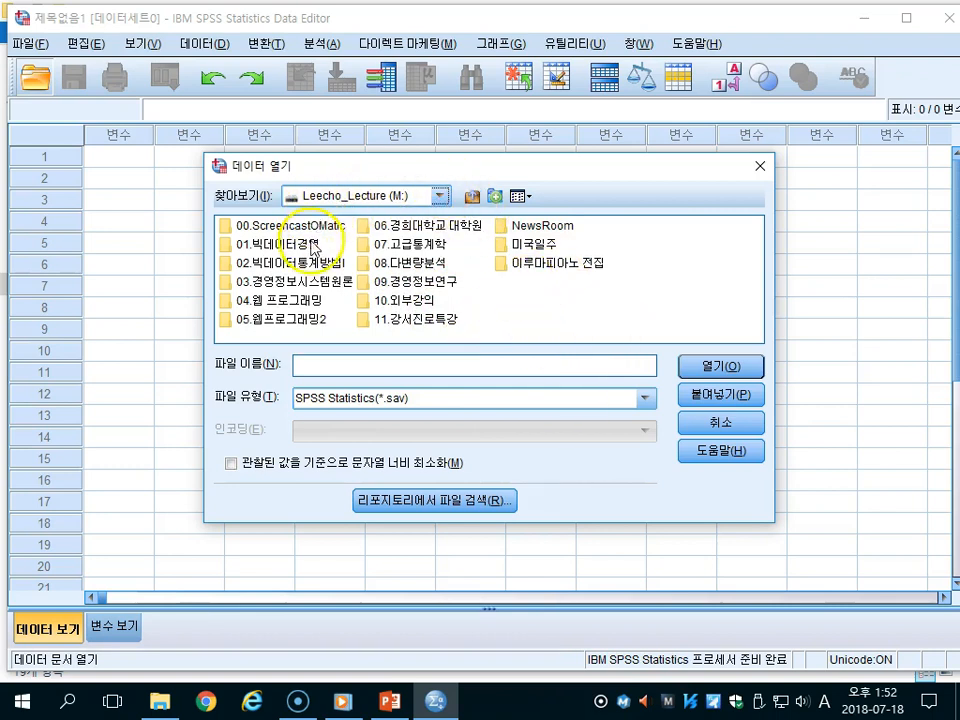
click(443, 228)
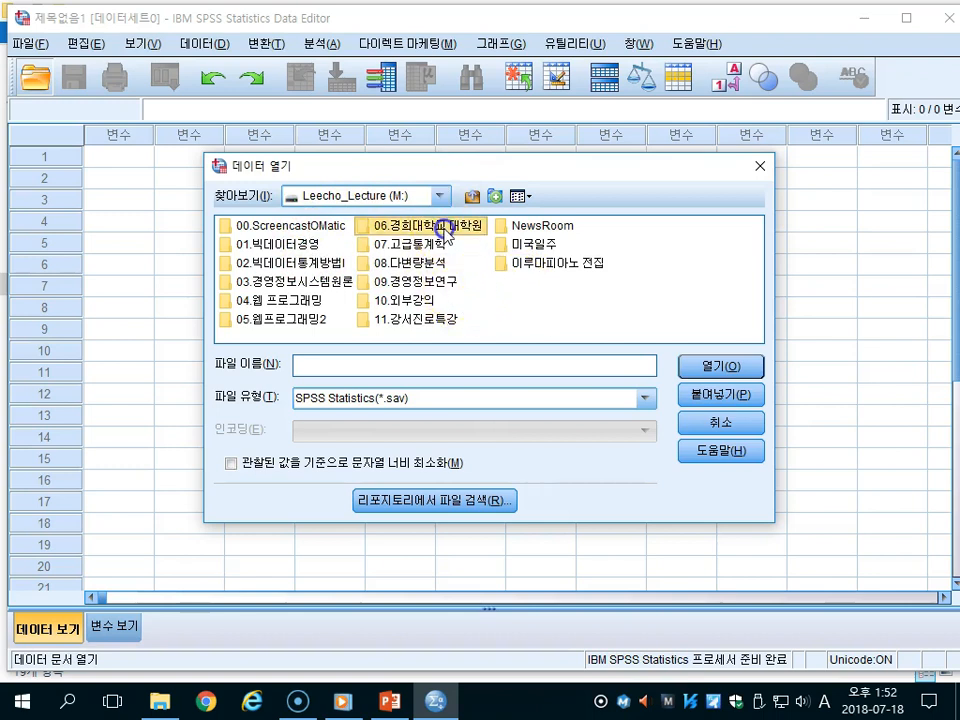
double_click(441, 231)
click(278, 228)
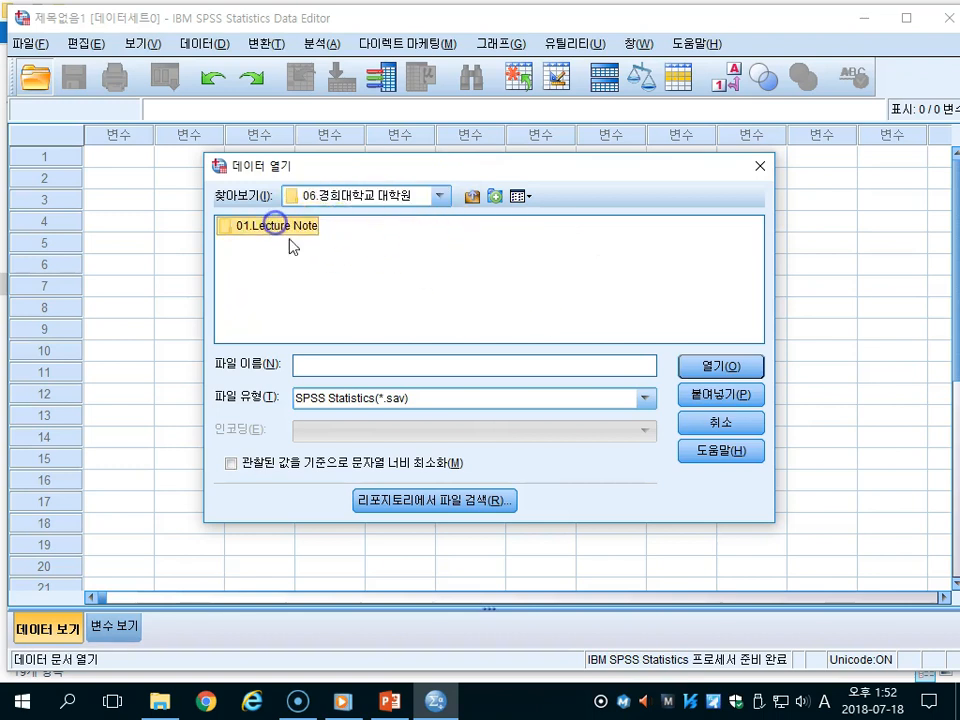
double_click(275, 226)
click(247, 228)
double_click(247, 229)
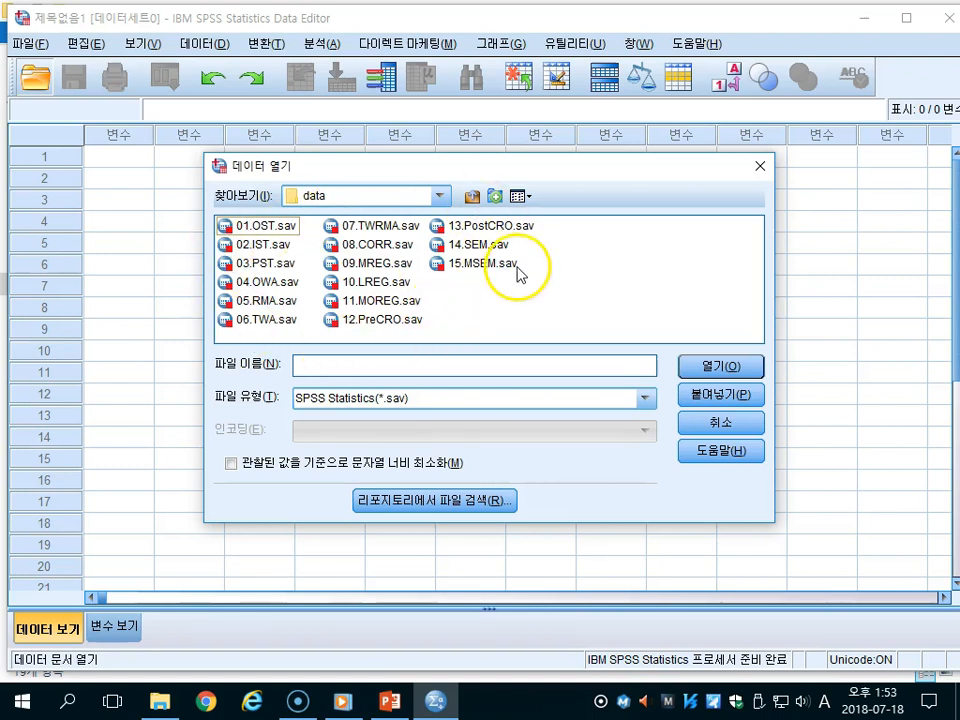
- Set the file type to Excel (*.xls, *.xlsx, *.xlsm) and open 14.SEM.xlsx
click(645, 397)
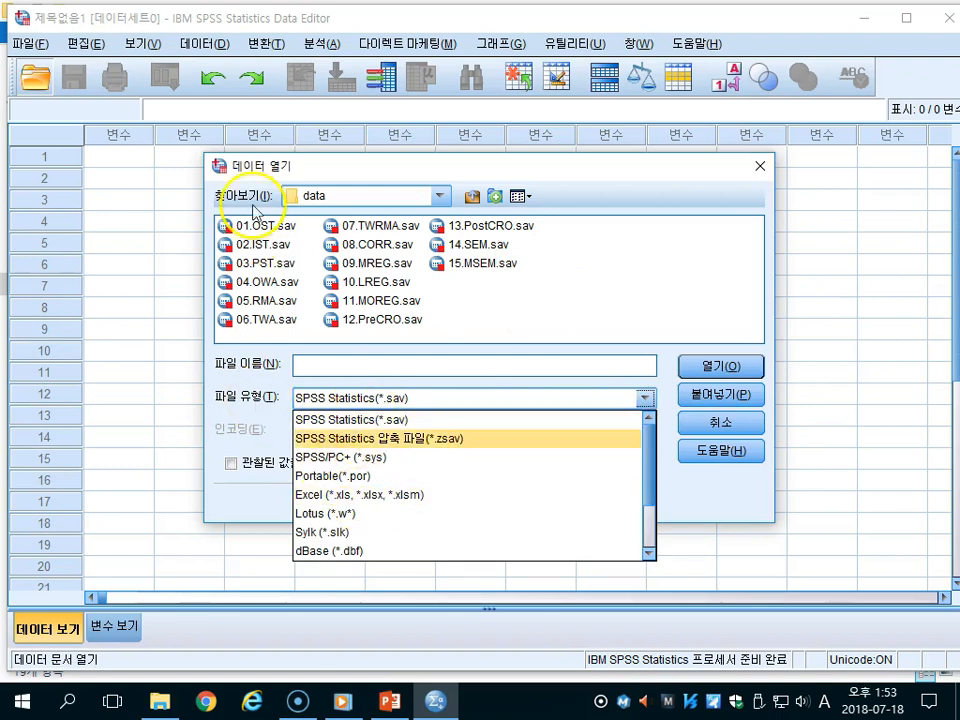
click(338, 497)
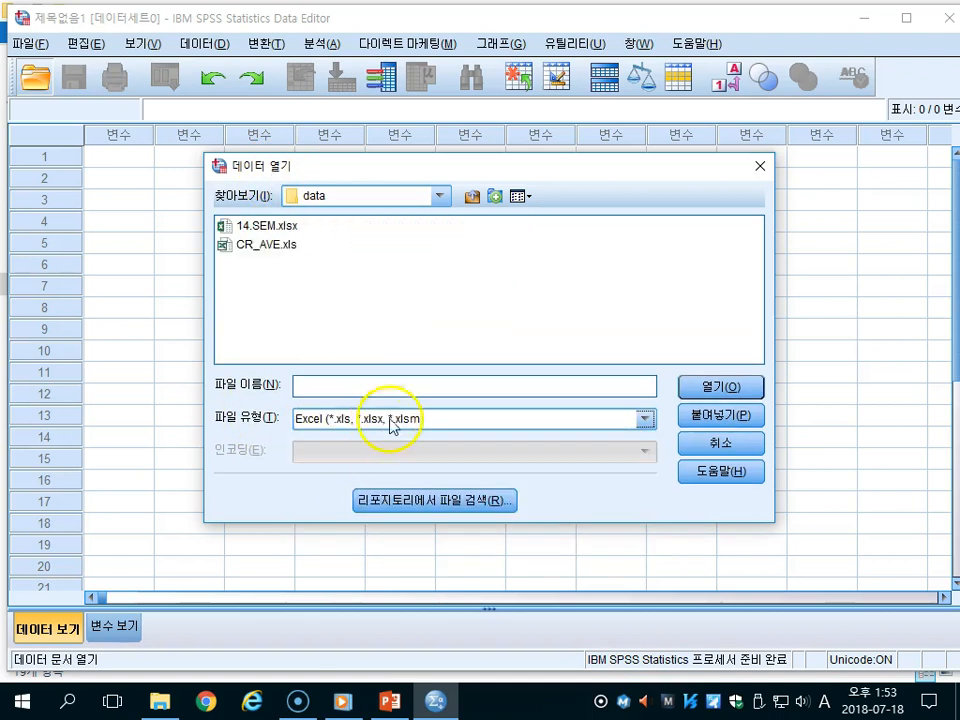
click(268, 230)
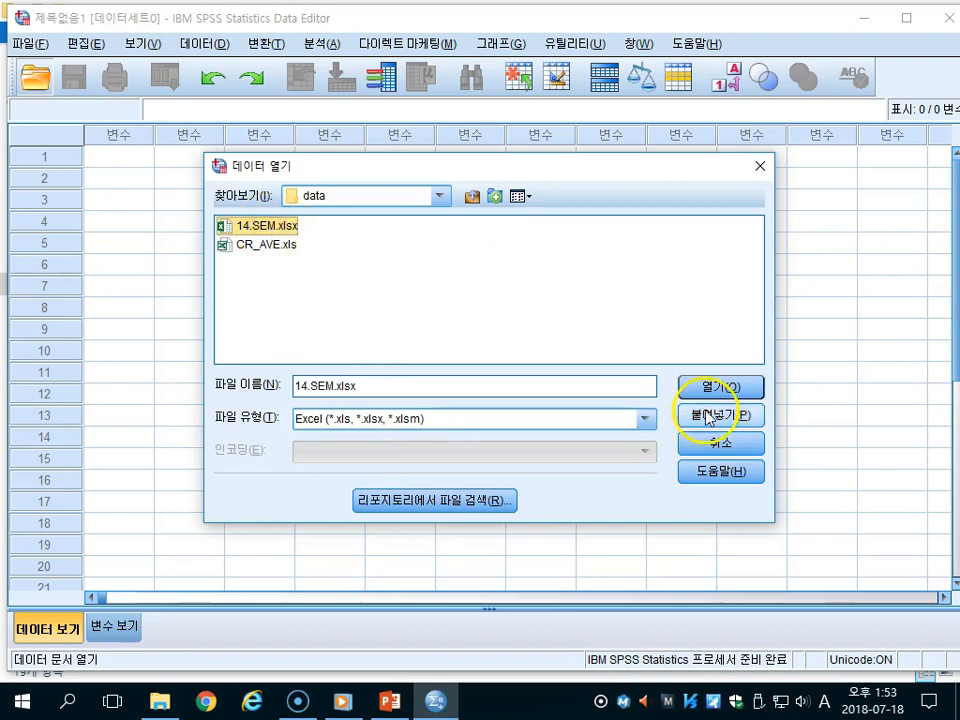
click(735, 386)
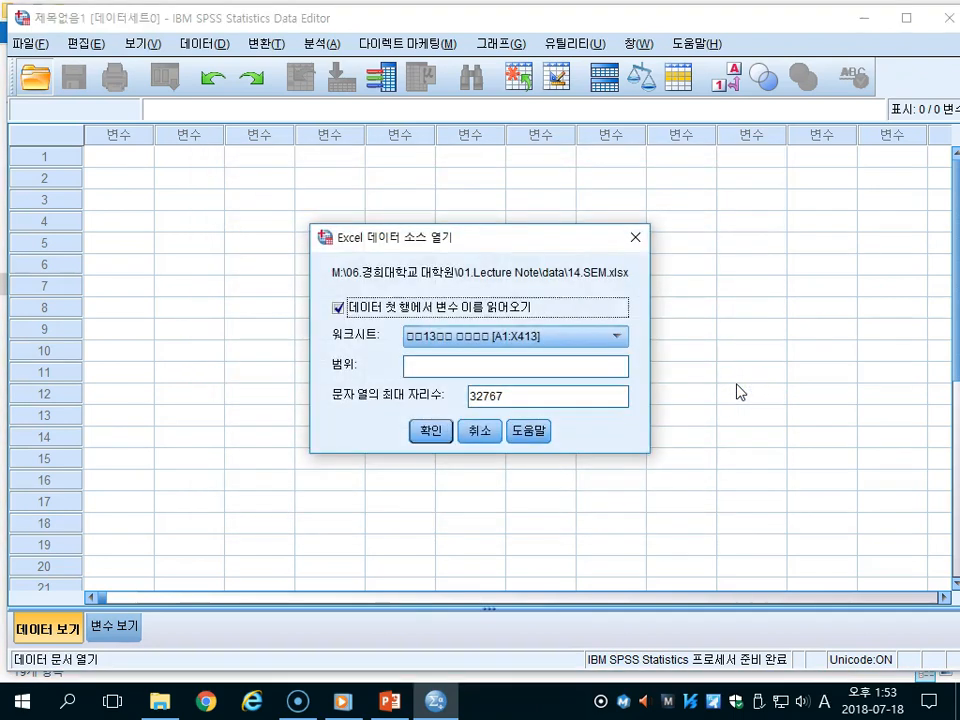
- Import the worksheet range A1:X413, reading the variable names from the first row of data
click(566, 336)
click(567, 340)
click(566, 338)
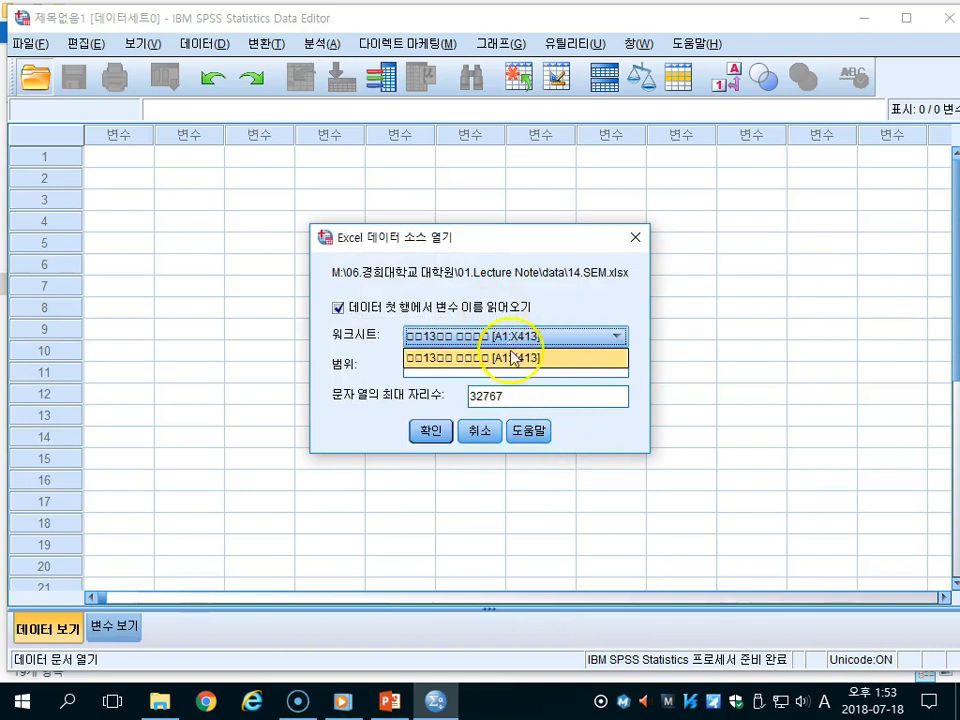
click(546, 337)
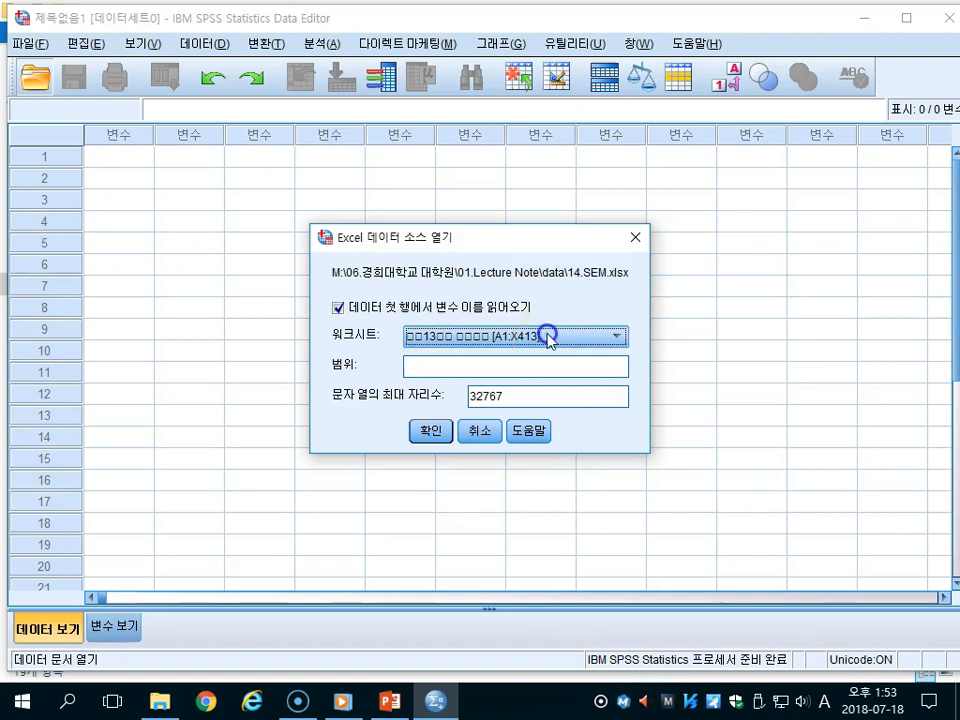
click(429, 431)
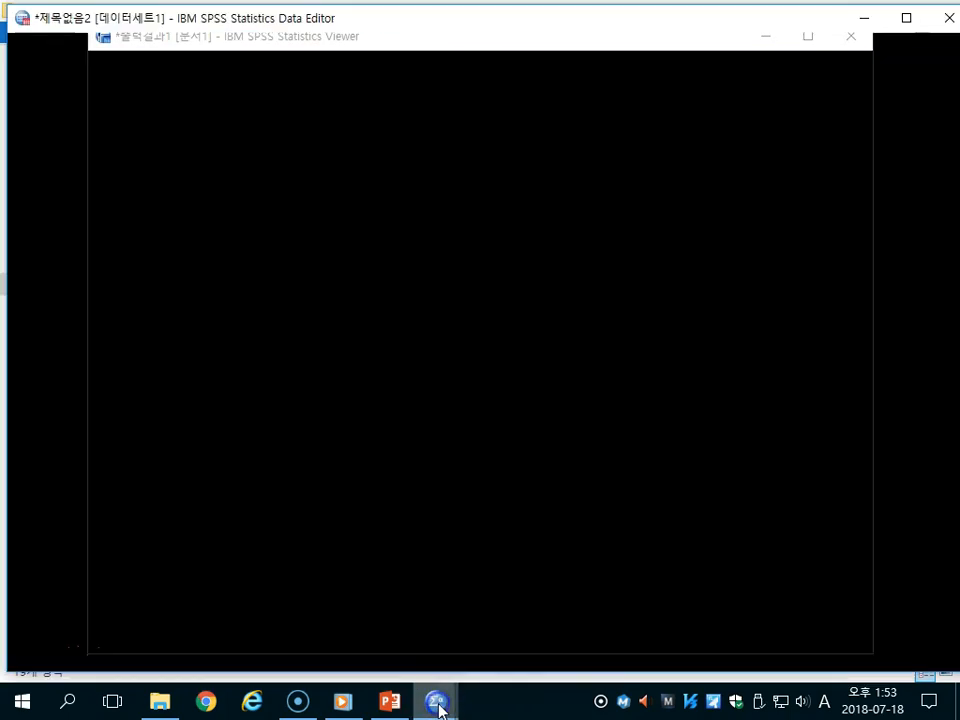
- Bring the imported dataset's Data Editor to the front and review its variable definitions from Tan1 downward
click(439, 706)
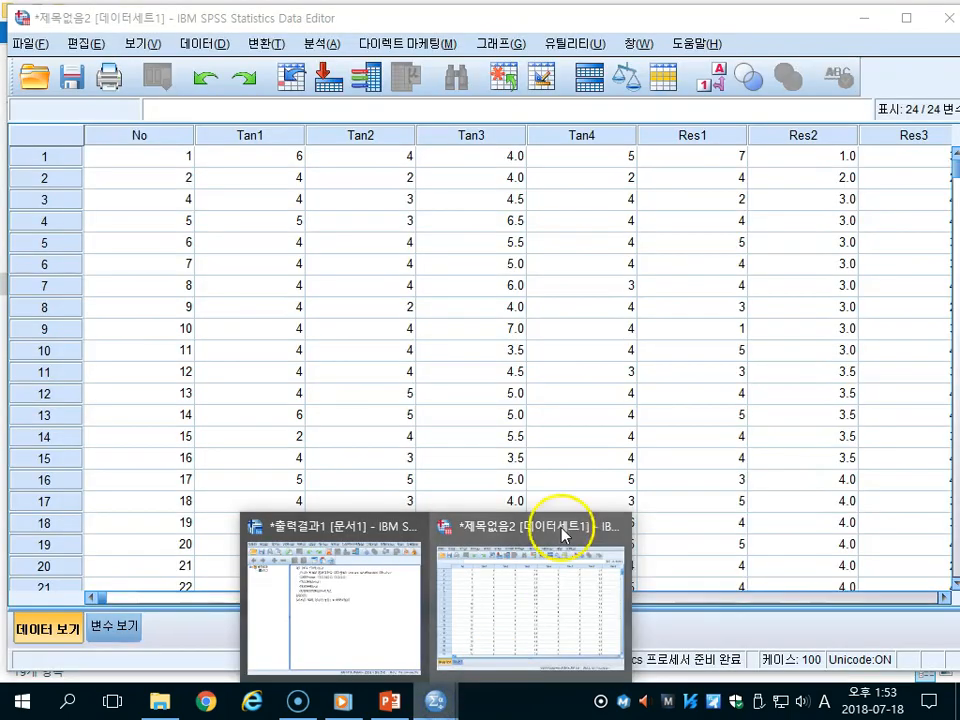
click(474, 343)
click(133, 625)
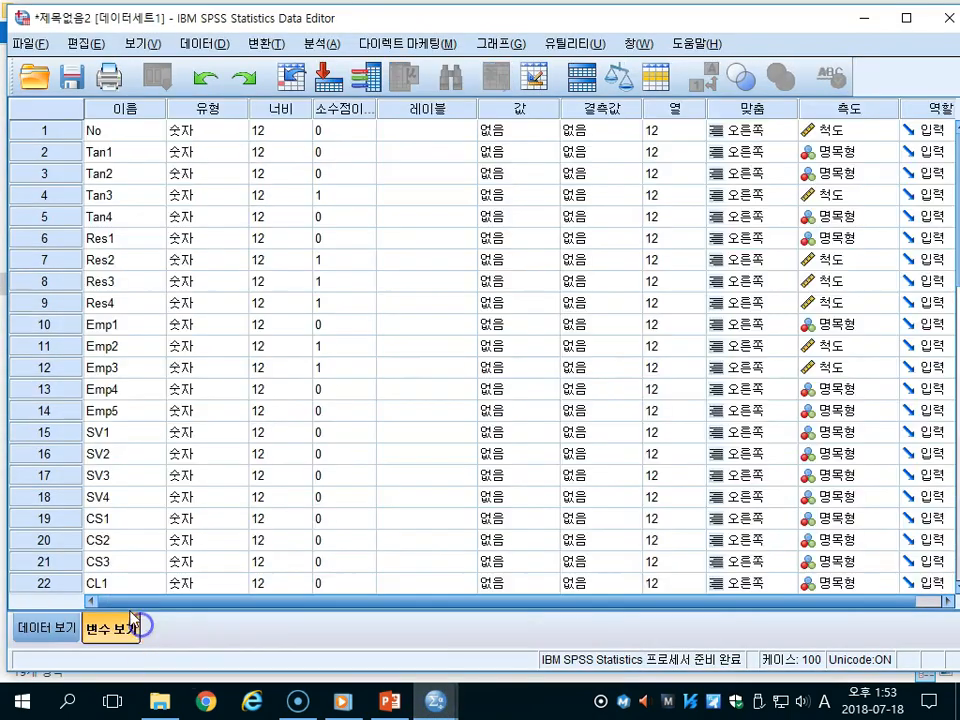
drag(57, 152, 66, 538)
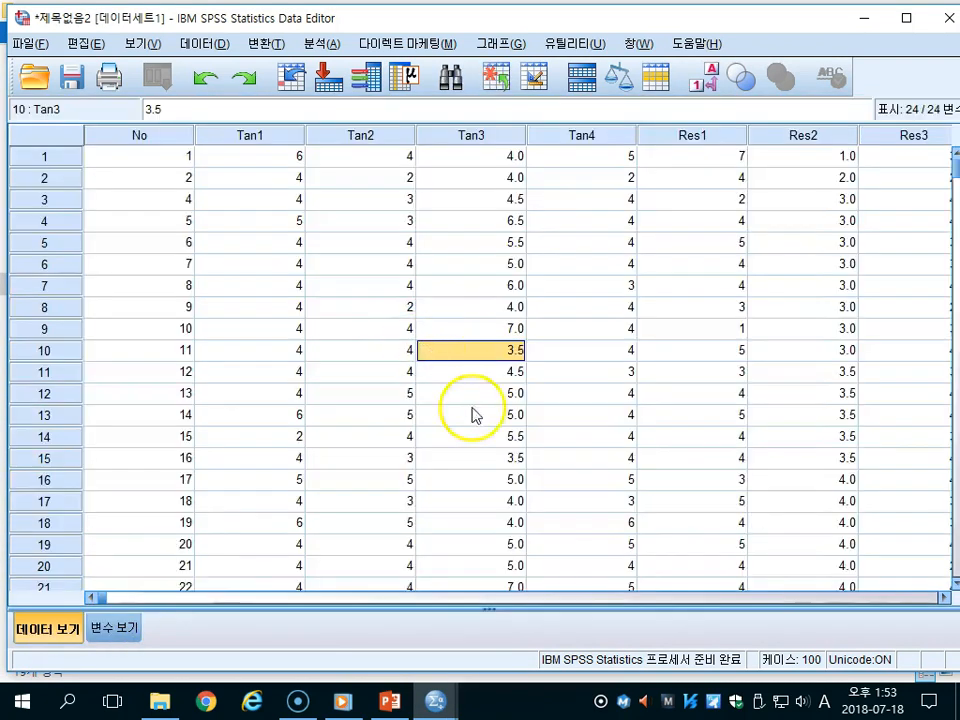
- Set the decimal places of Res2, Res3, Tan3 and Res4 to 0 in the variable definitions
click(131, 628)
click(375, 198)
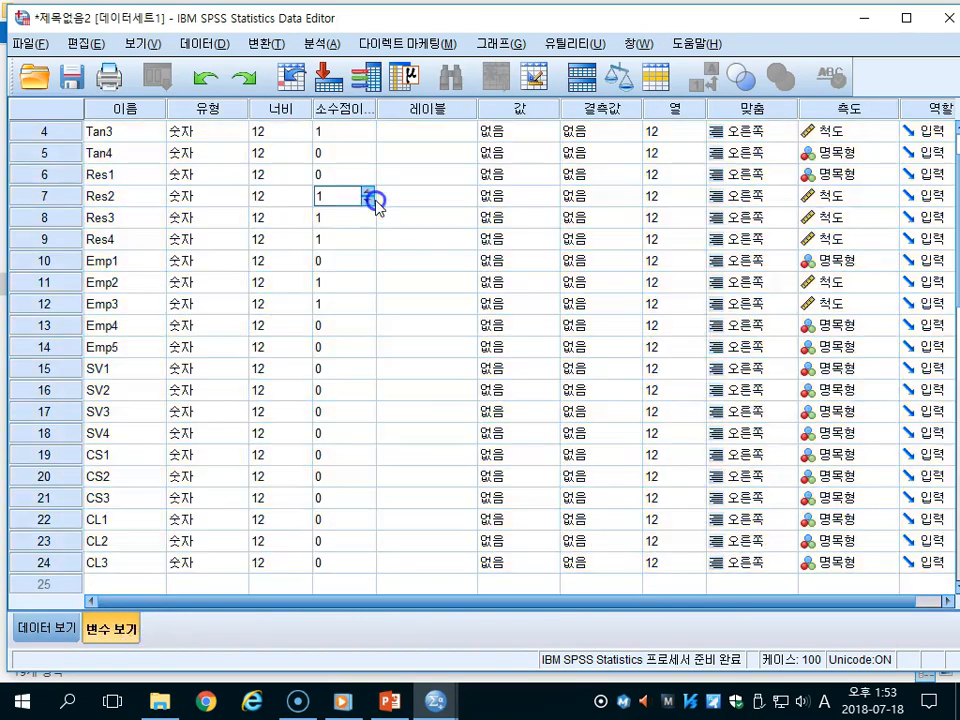
click(369, 201)
click(369, 216)
click(369, 222)
click(370, 134)
click(369, 137)
click(368, 238)
click(368, 244)
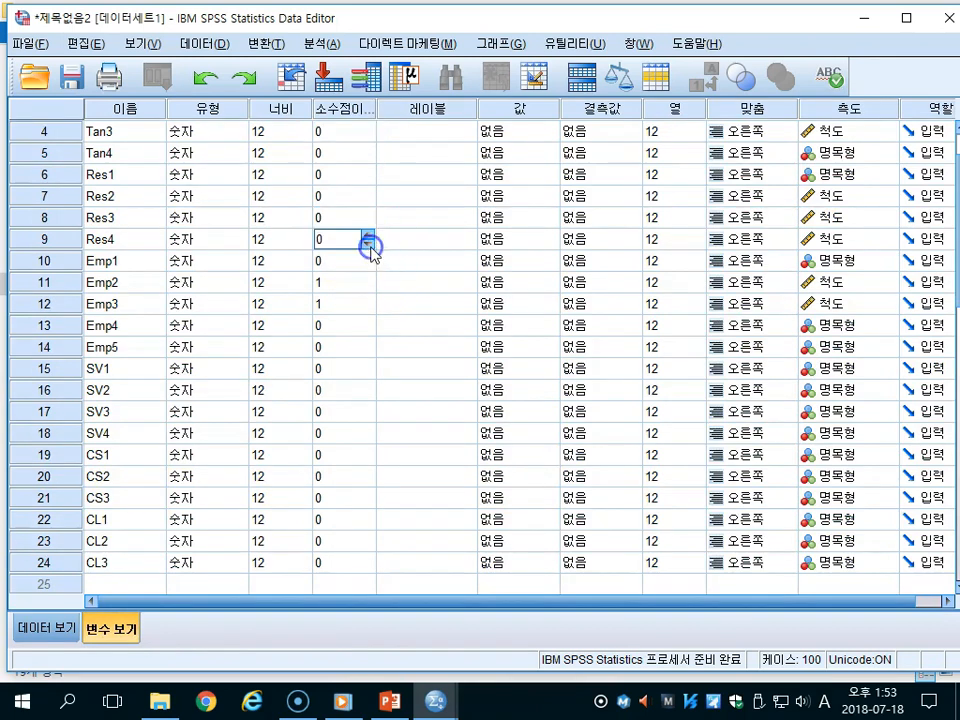
- Set the decimal places of Emp2 and Emp3 to 0
click(368, 282)
click(368, 288)
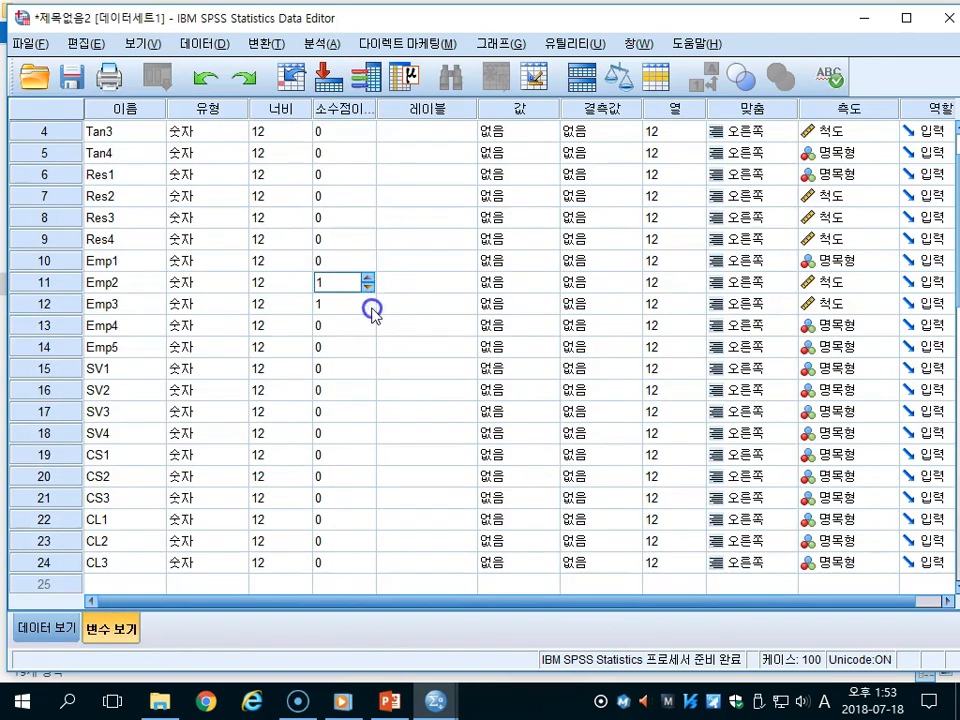
click(368, 303)
click(369, 309)
scroll(369, 328, up, 1)
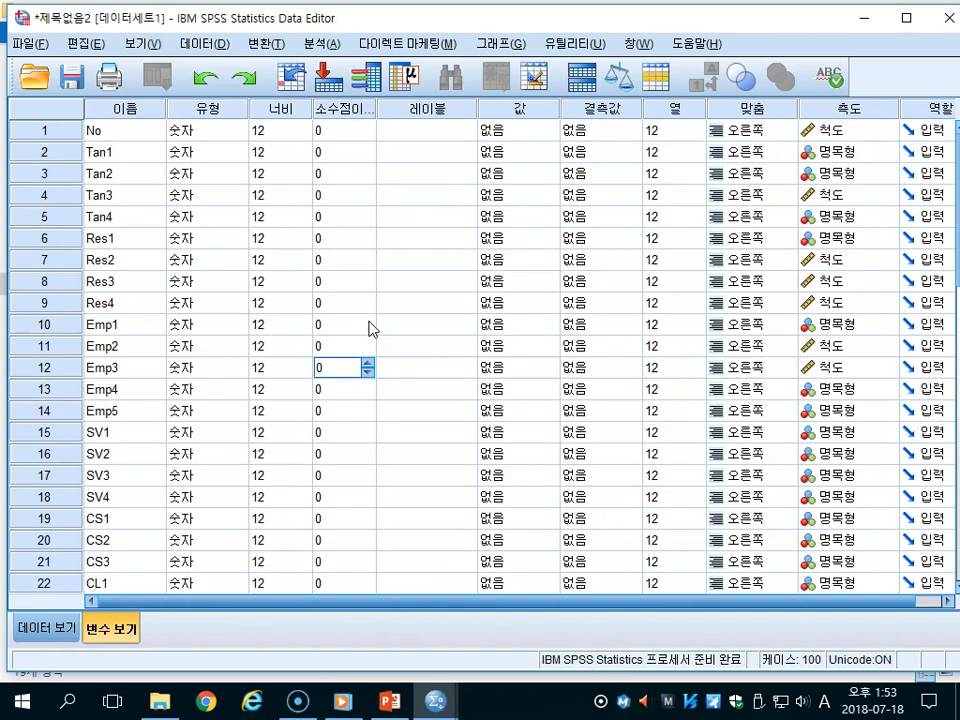
- Review the imported data values across the variable columns and maximize the Data Editor window
click(45, 628)
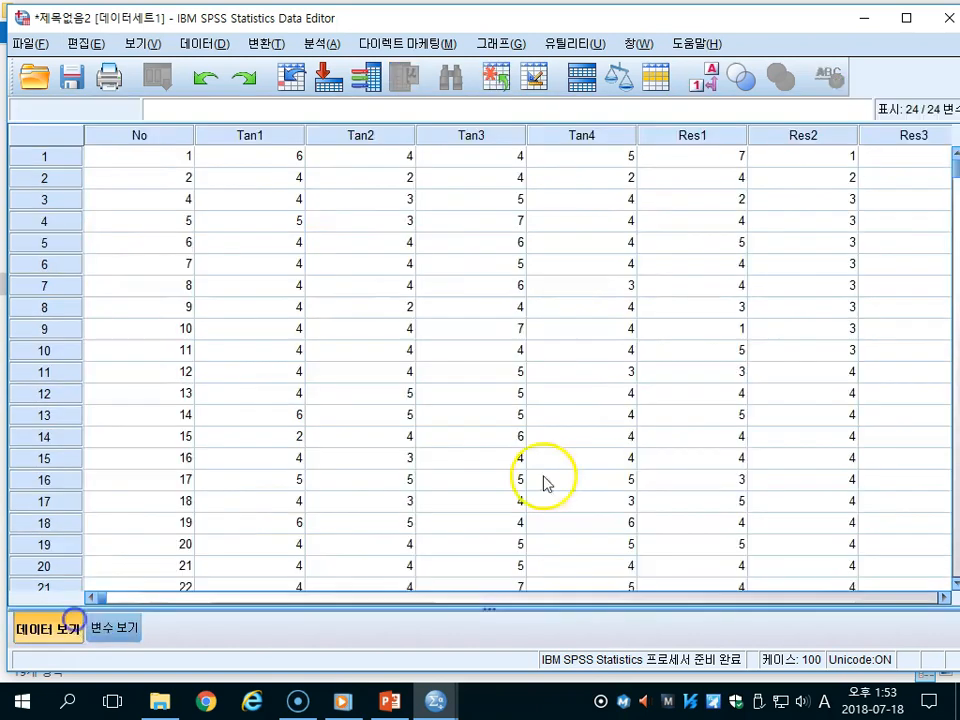
click(68, 131)
drag(160, 135, 675, 150)
drag(326, 597, 490, 607)
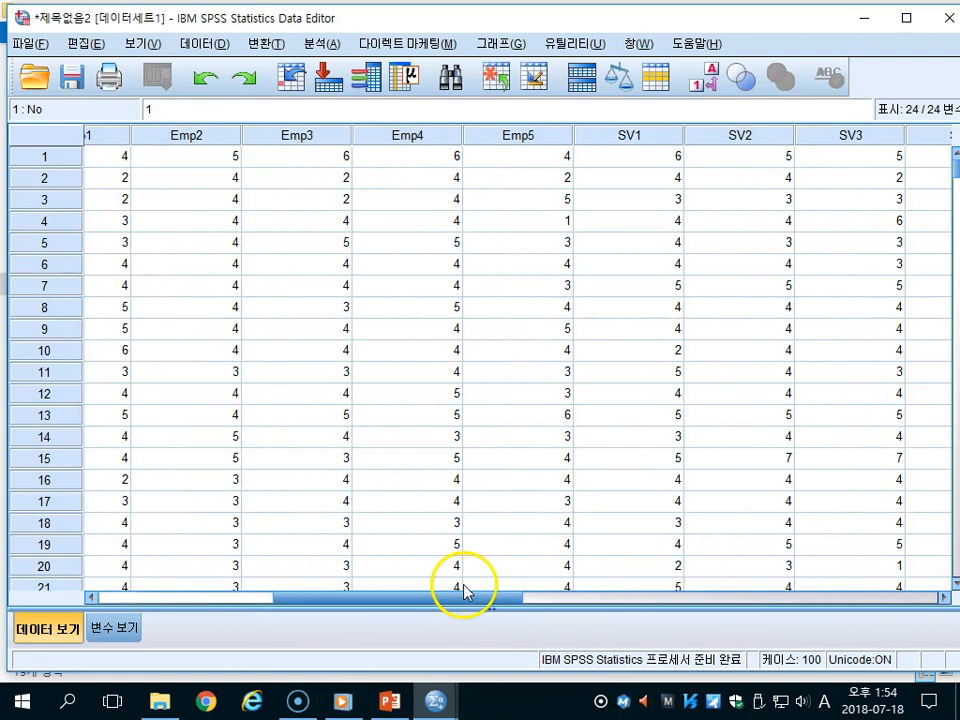
drag(540, 24, 524, 32)
double_click(544, 27)
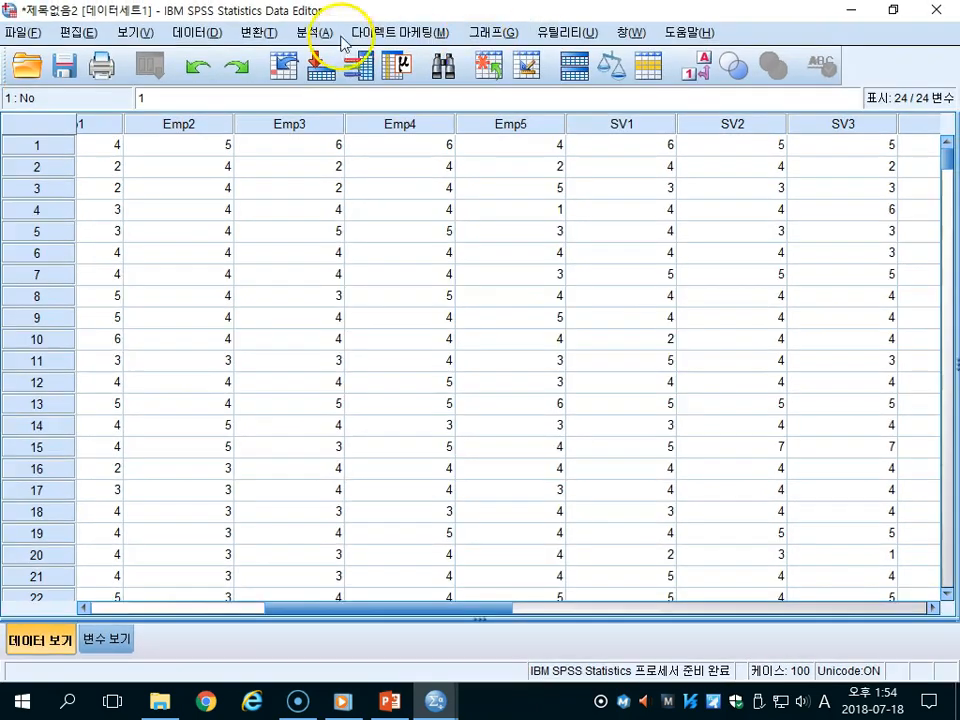
- Run Descriptives (기술통계) on all variables from Tan1 through CL3, leaving out No
click(312, 32)
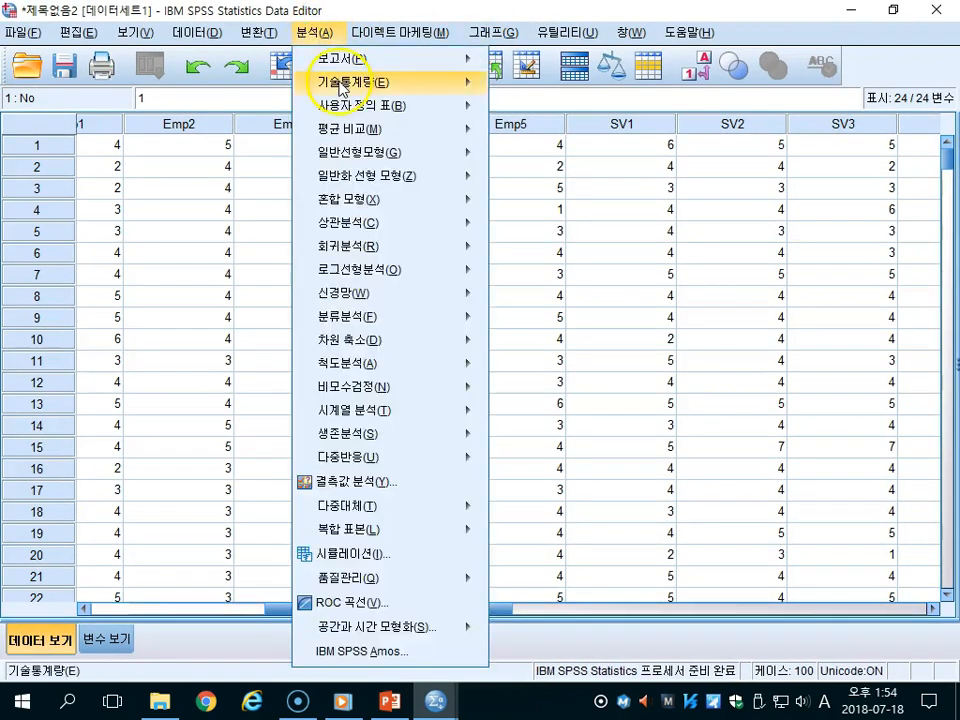
mouse_move(340, 87)
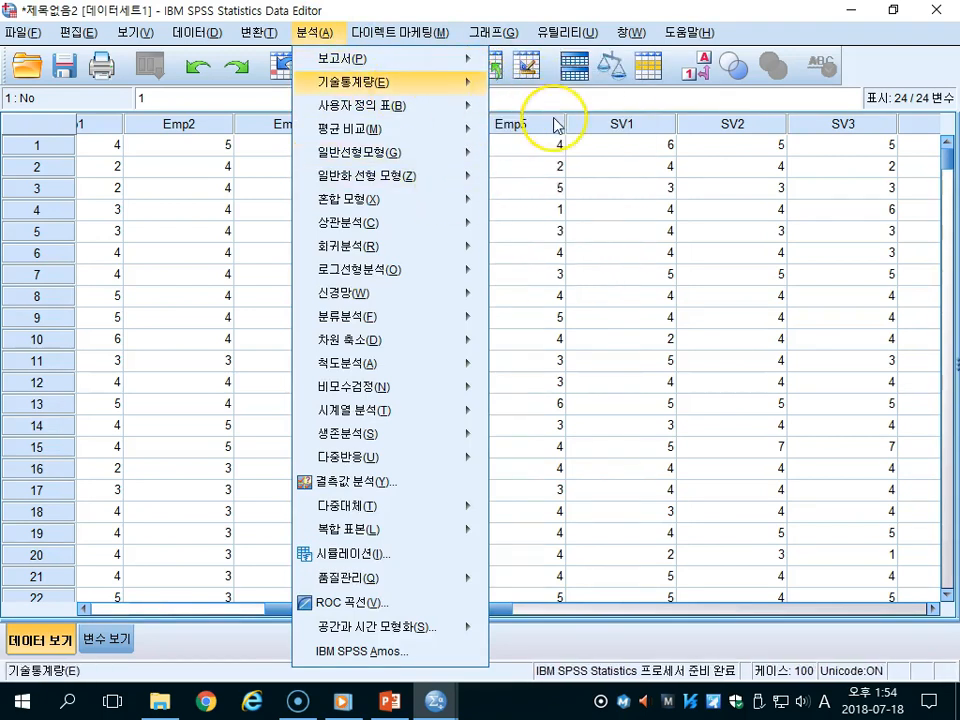
mouse_move(557, 125)
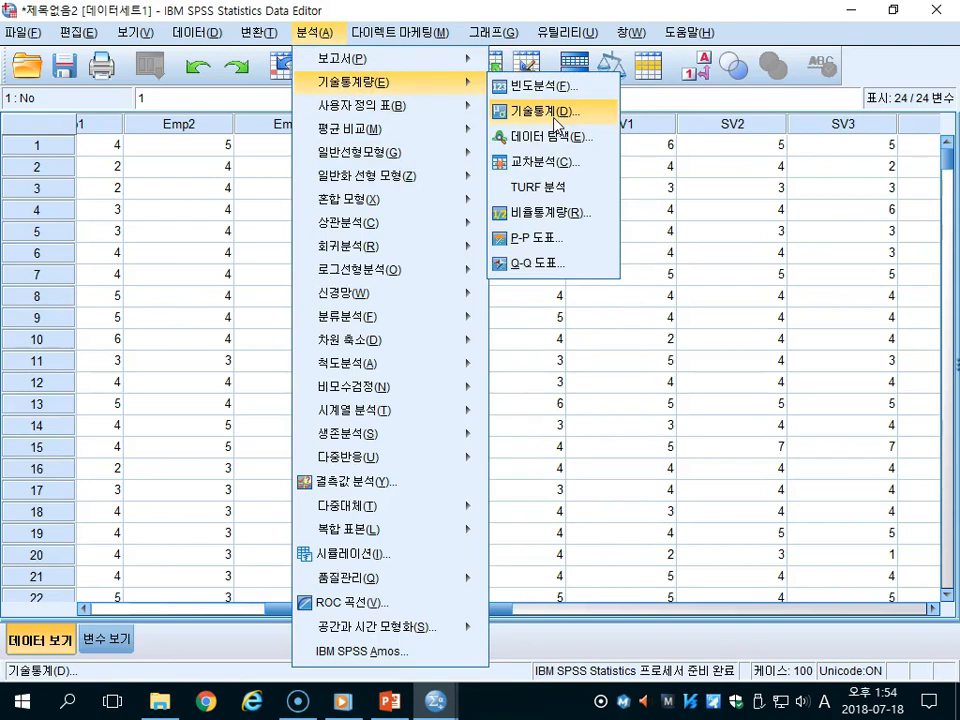
click(557, 120)
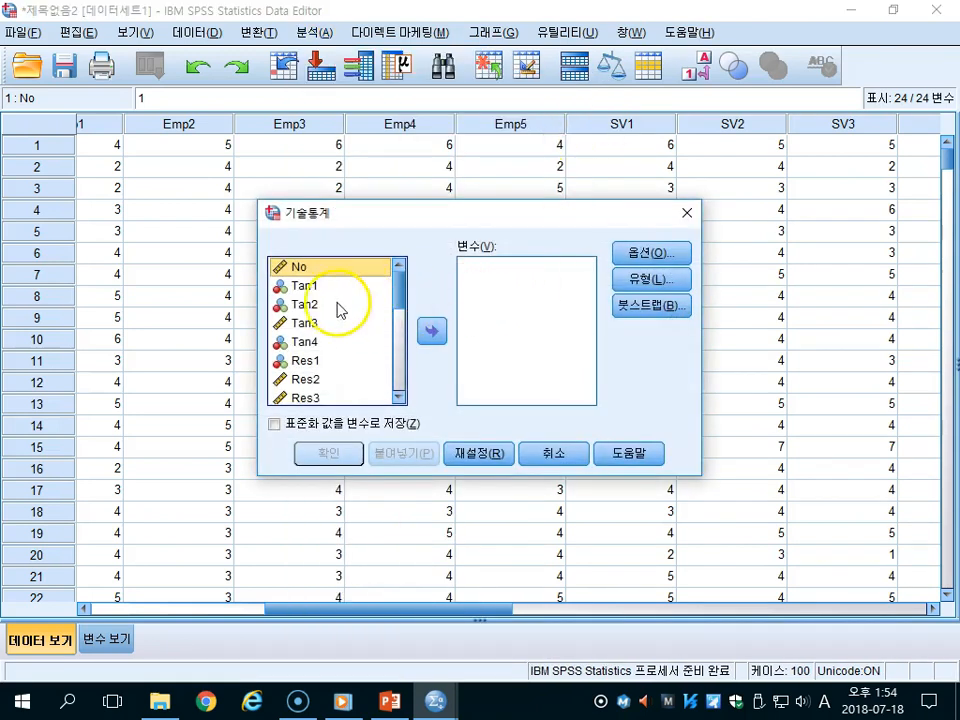
click(312, 285)
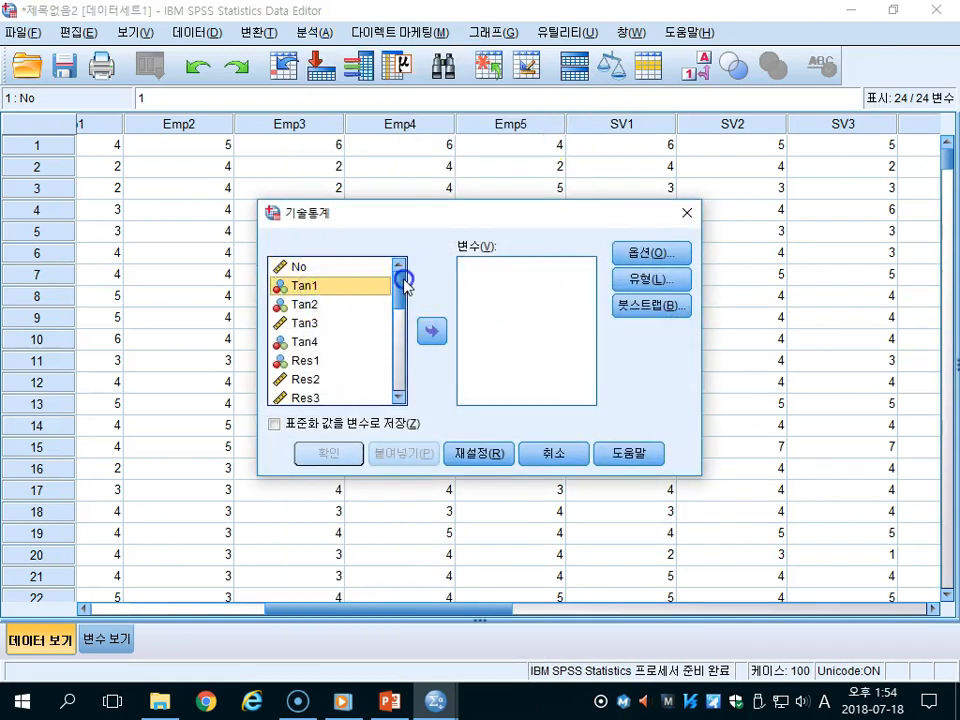
drag(405, 285, 396, 400)
click(308, 398)
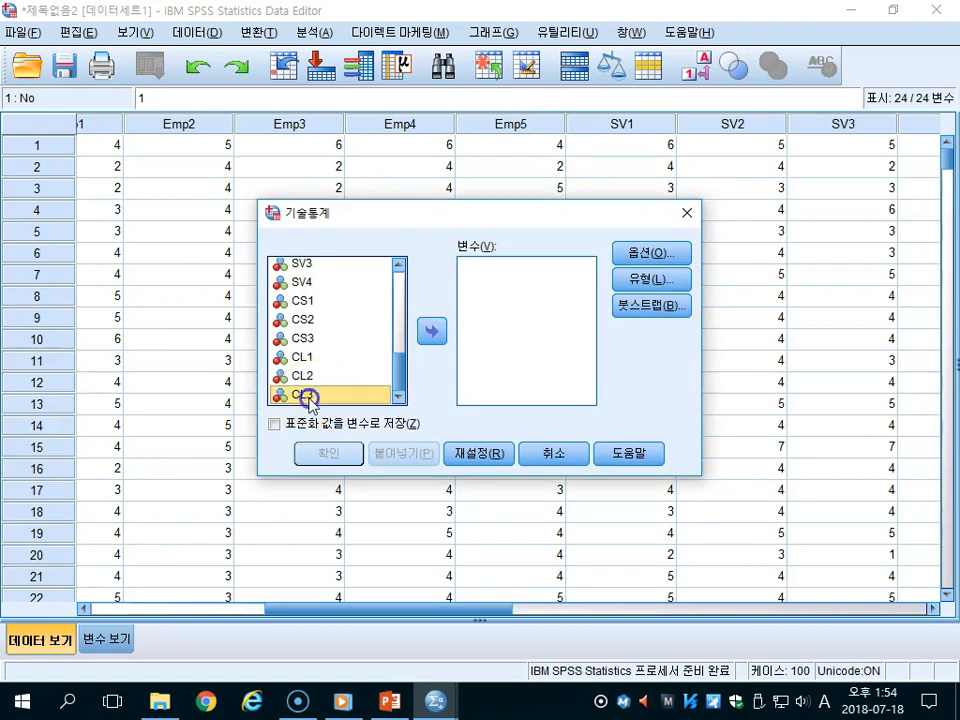
mouse_move(403, 375)
mouse_down()
mouse_move(394, 281)
mouse_move(394, 388)
mouse_move(407, 287)
mouse_move(414, 392)
mouse_up()
shift+click(302, 396)
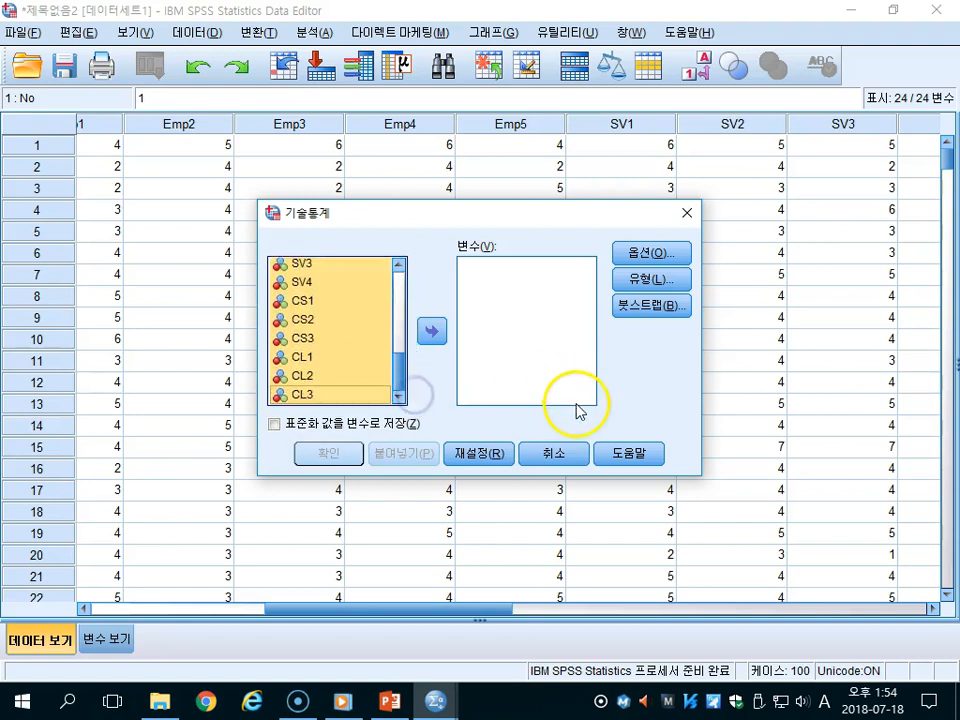
click(432, 333)
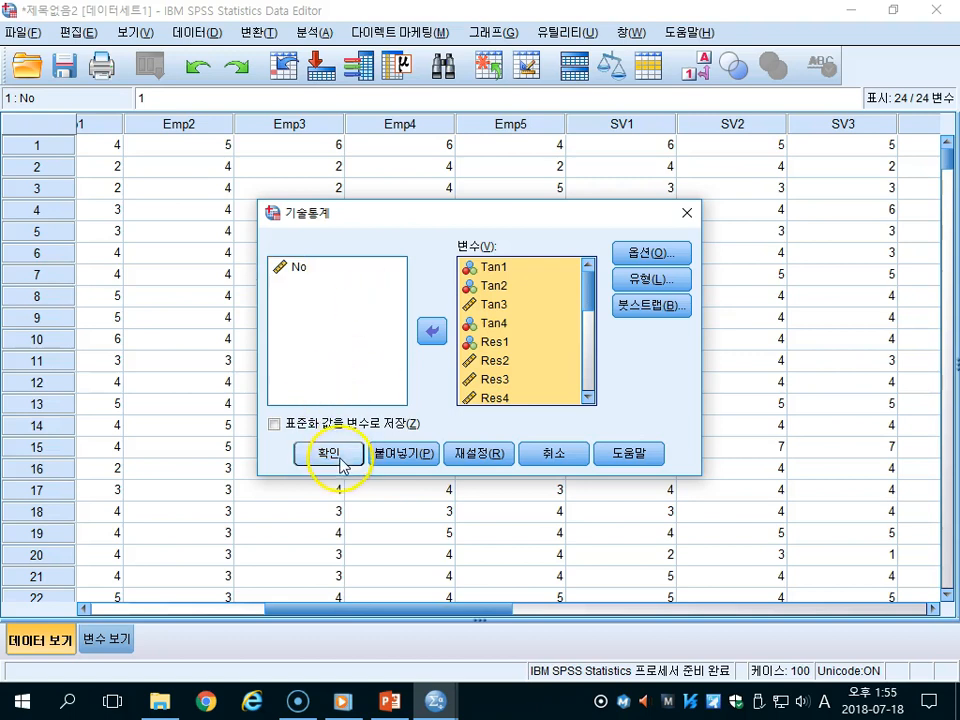
click(330, 455)
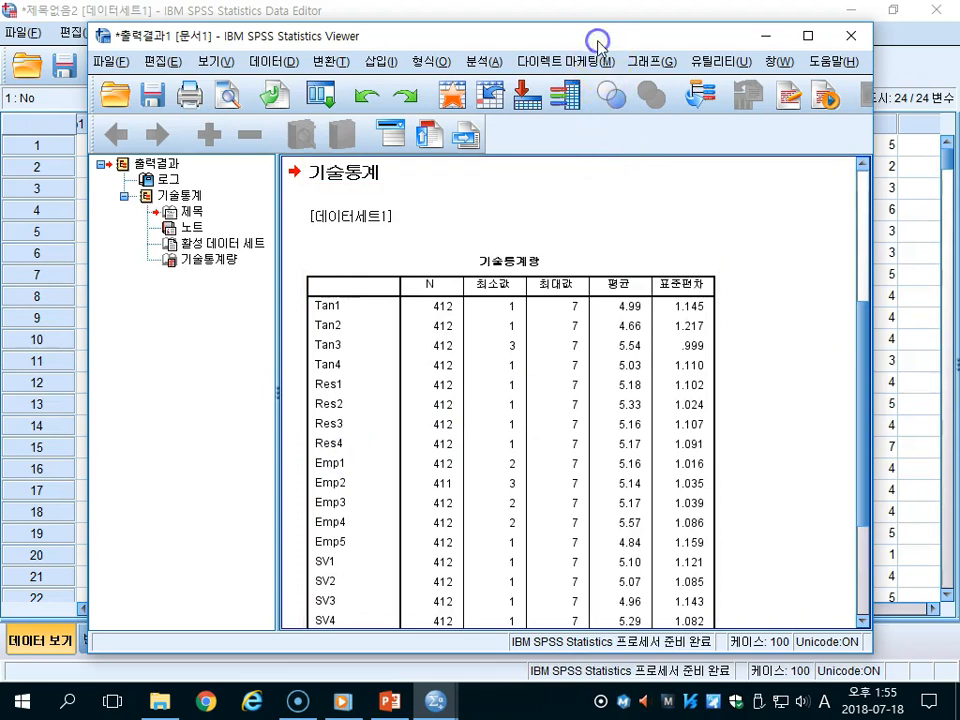
- Maximize the output viewer and examine the descriptive statistics table, including each variable's N, minimum and maximum
double_click(597, 38)
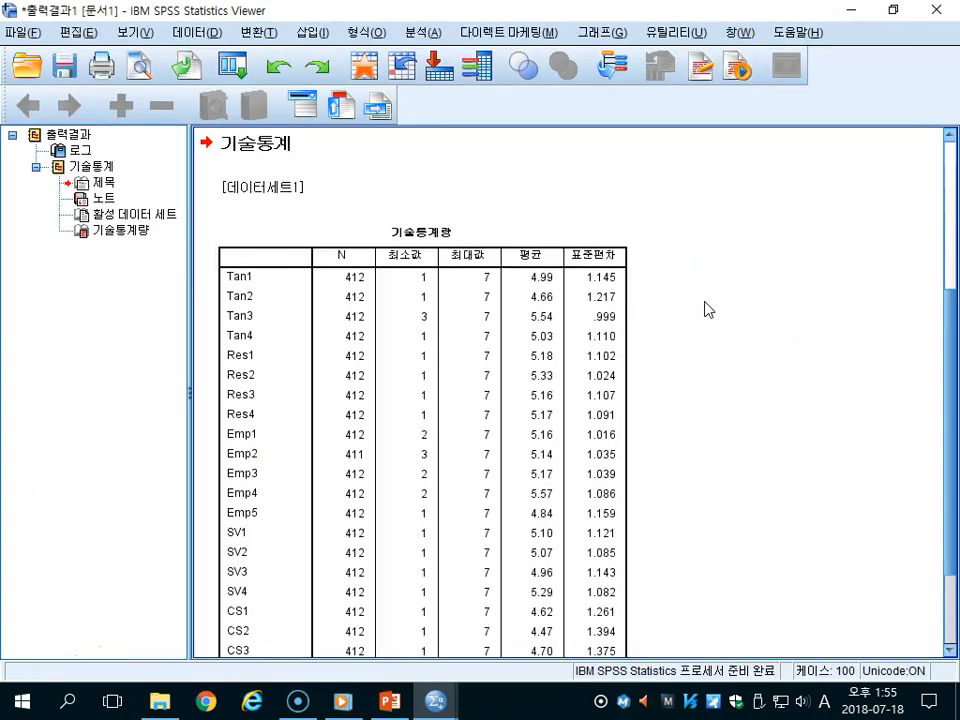
scroll(704, 310, down, 3)
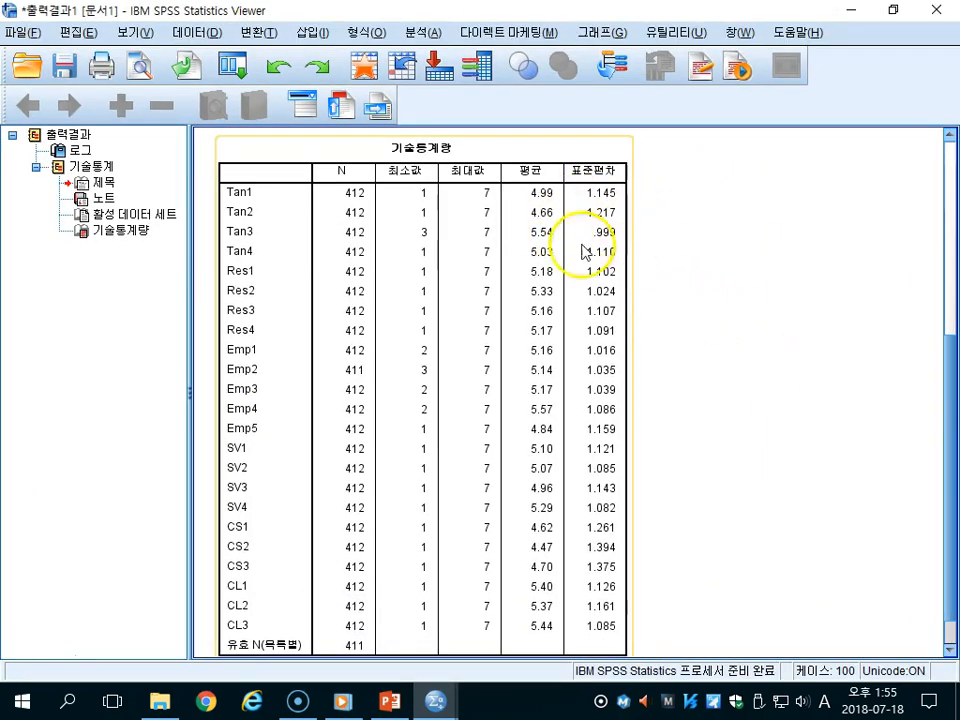
click(407, 176)
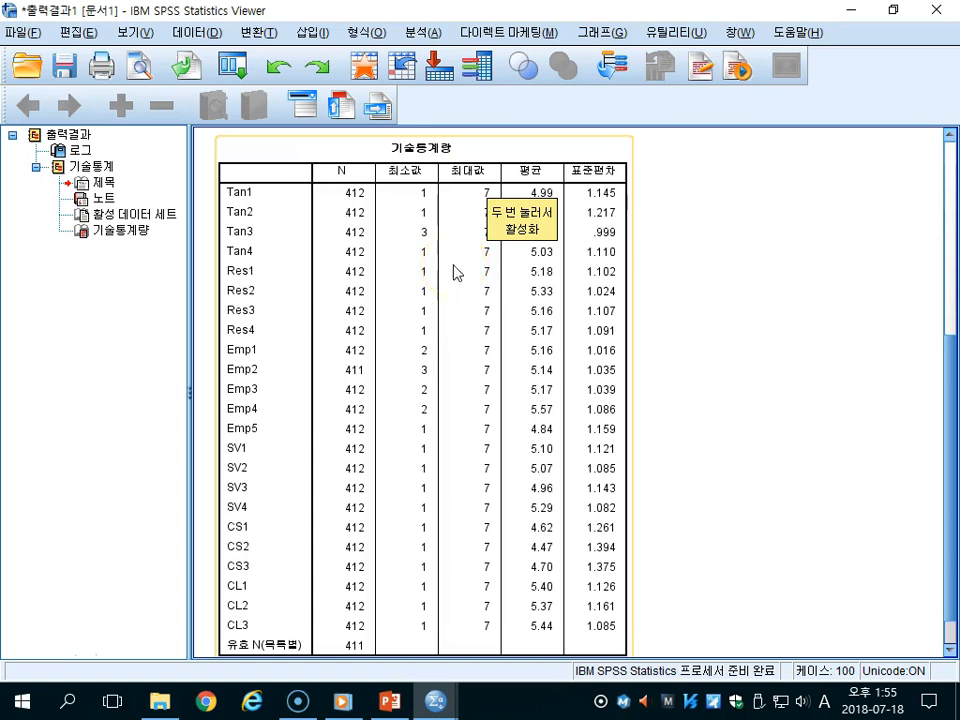
scroll(458, 285, down, 2)
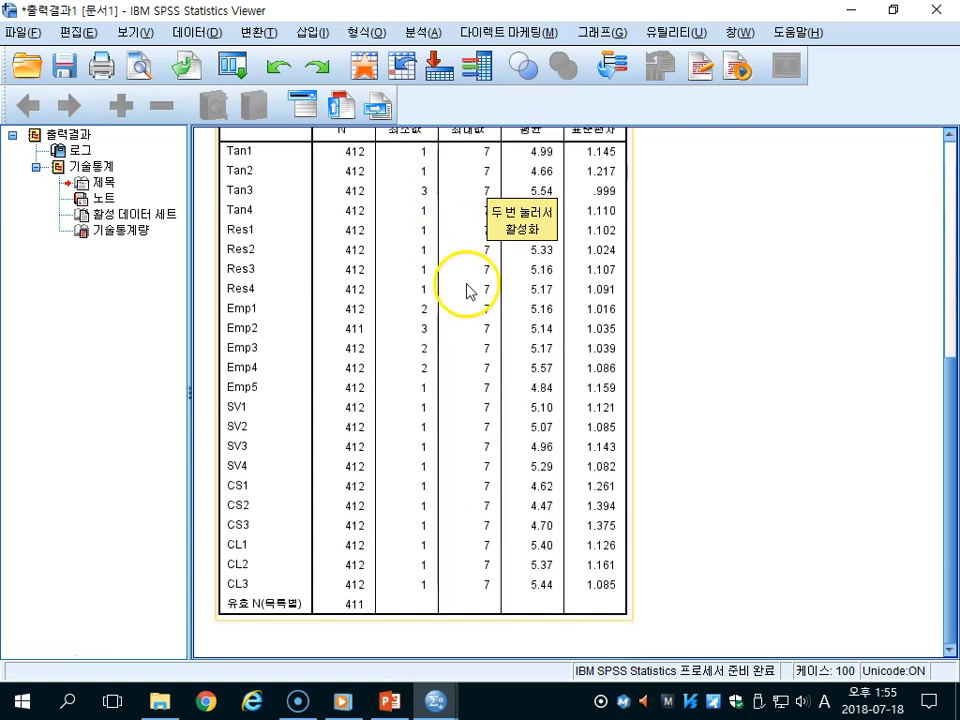
- Examine the descriptive statistics table, comparing each variable's N, minimum, maximum, mean and standard deviation with the listwise valid N
scroll(465, 530, up, 5)
scroll(470, 500, down, 5)
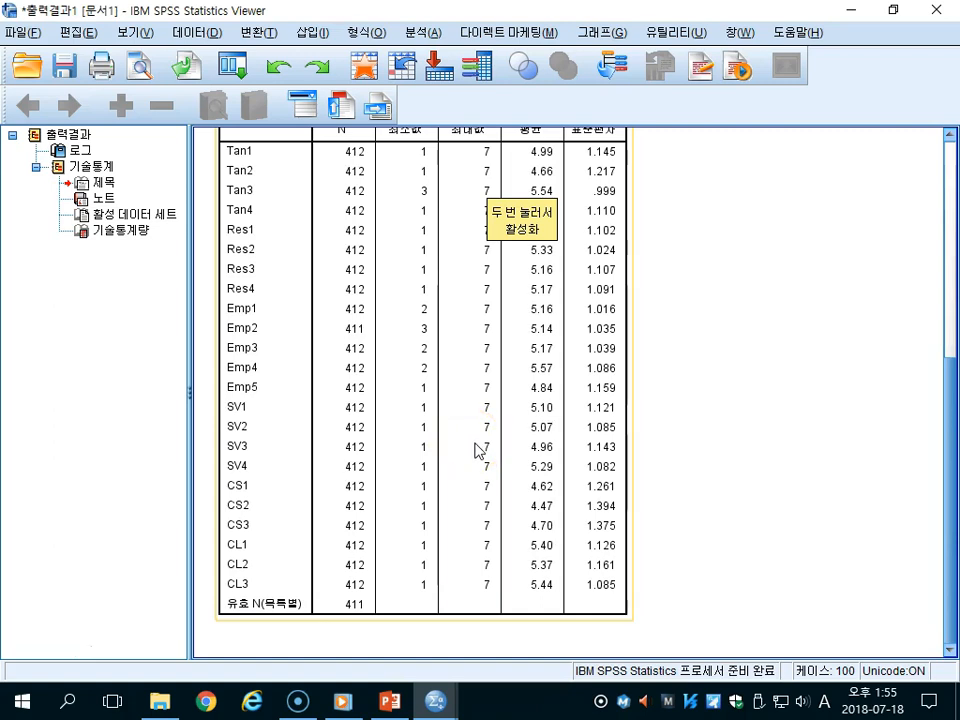
scroll(478, 455, up, 5)
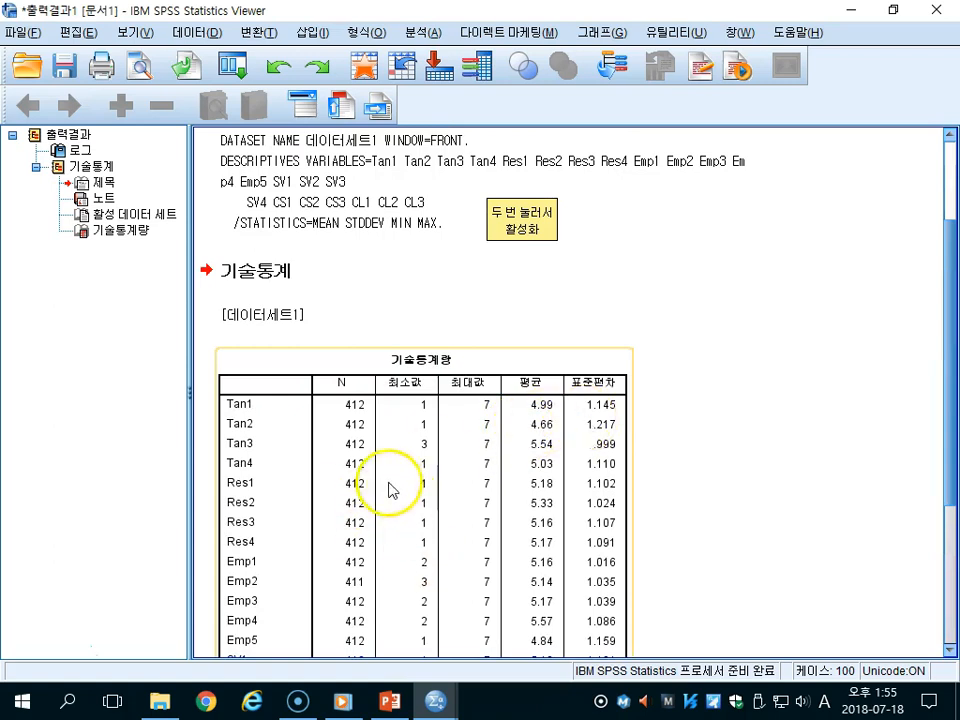
scroll(536, 435, down, 3)
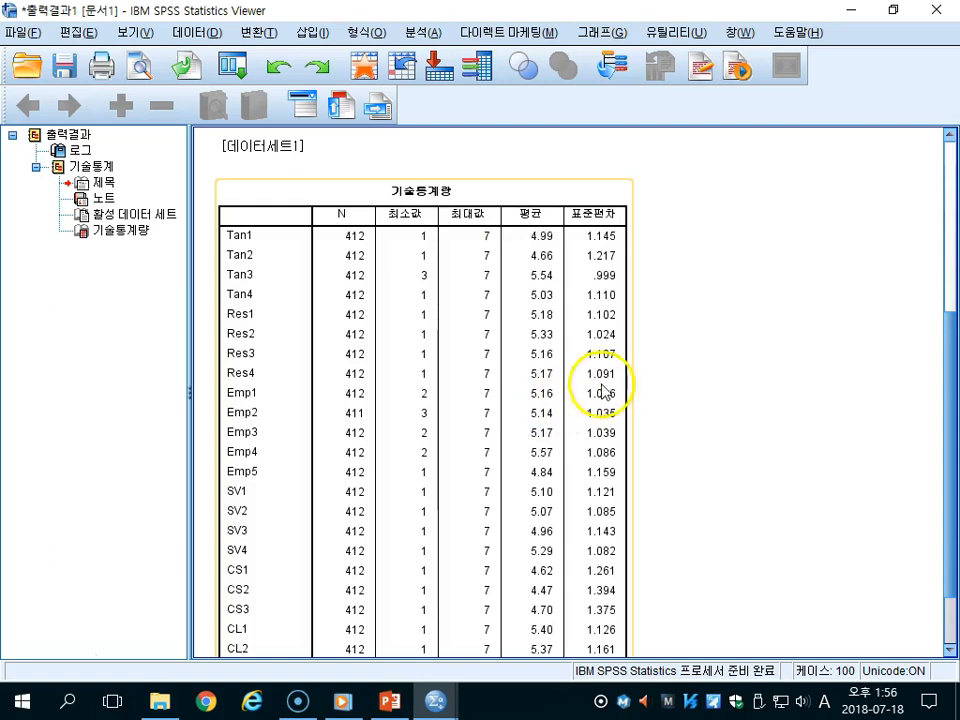
scroll(677, 360, down, 2)
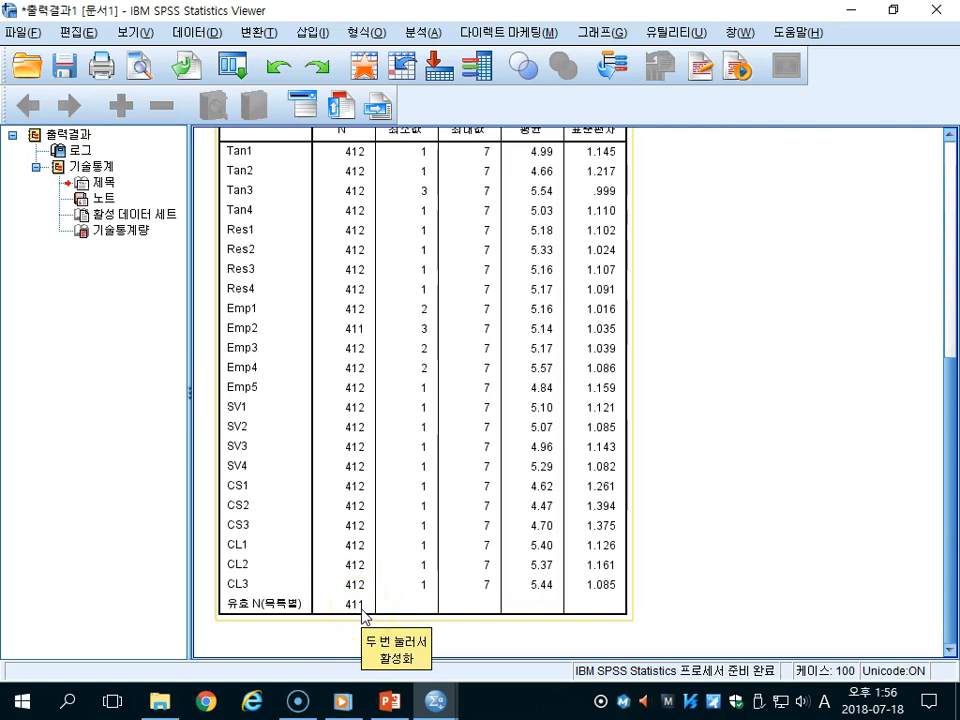
scroll(364, 619, up, 3)
scroll(364, 620, down, 3)
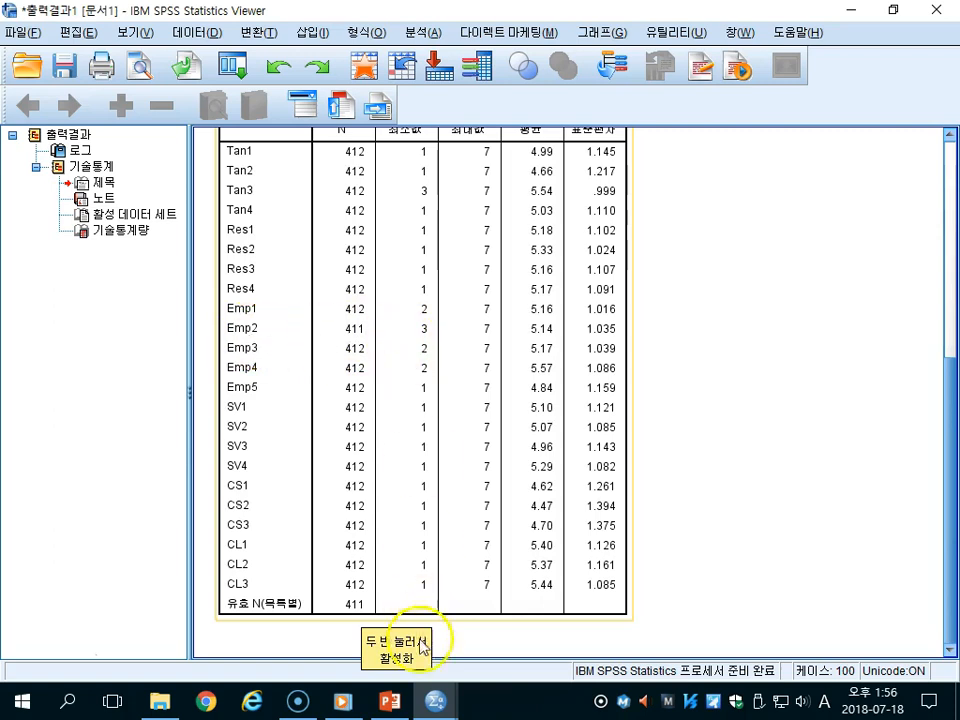
- Switch to the Data Editor and sort the cases by Emp2 in ascending order
mouse_move(437, 702)
click(362, 588)
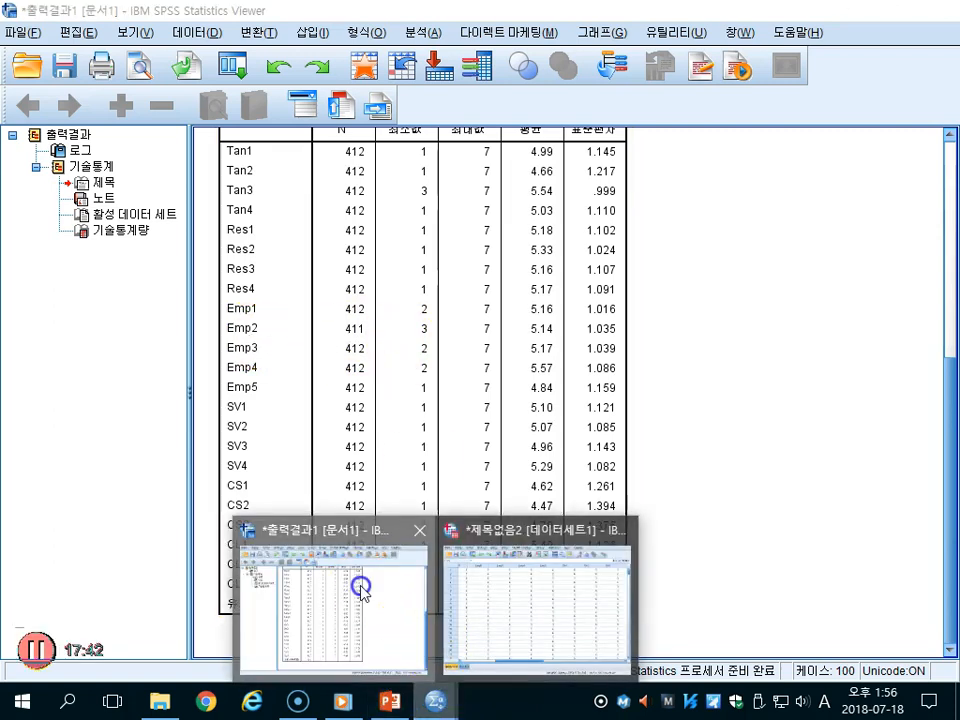
click(538, 586)
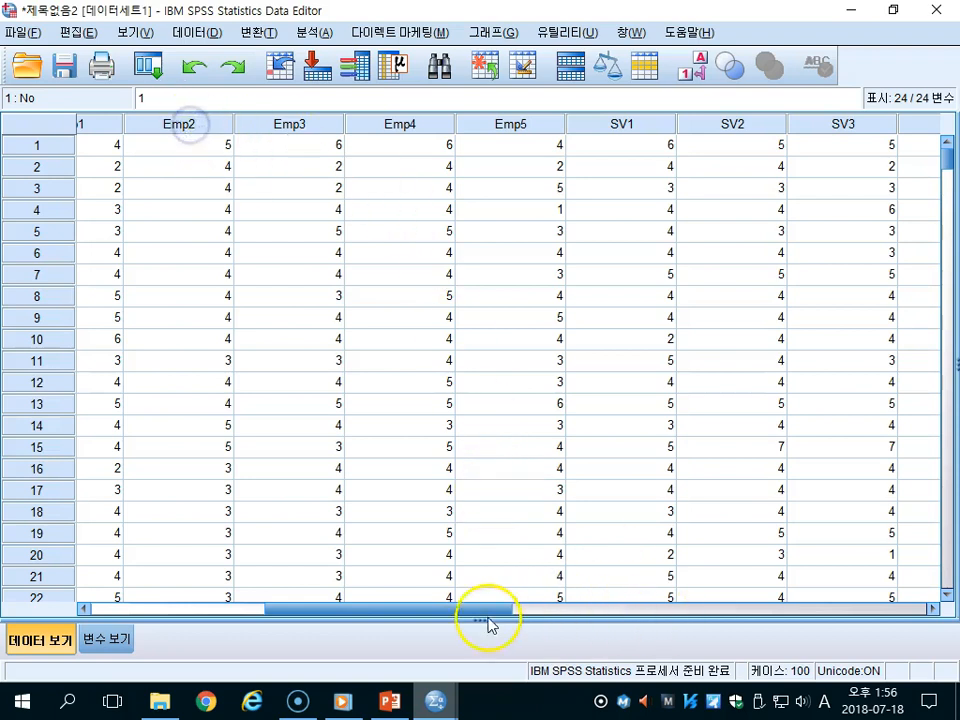
drag(454, 612, 402, 611)
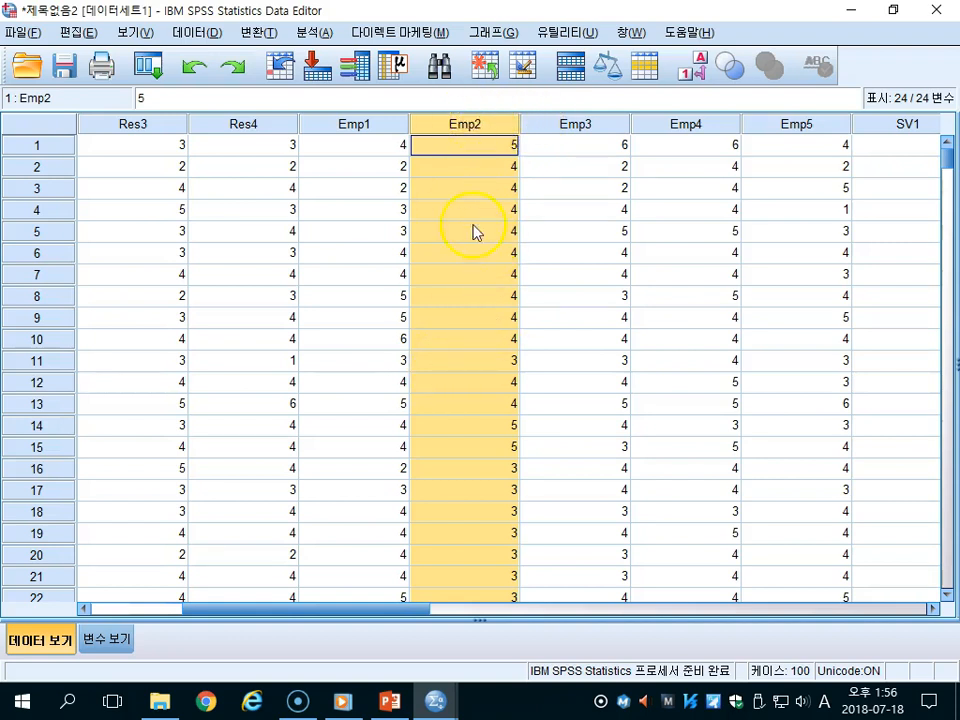
right_click(488, 127)
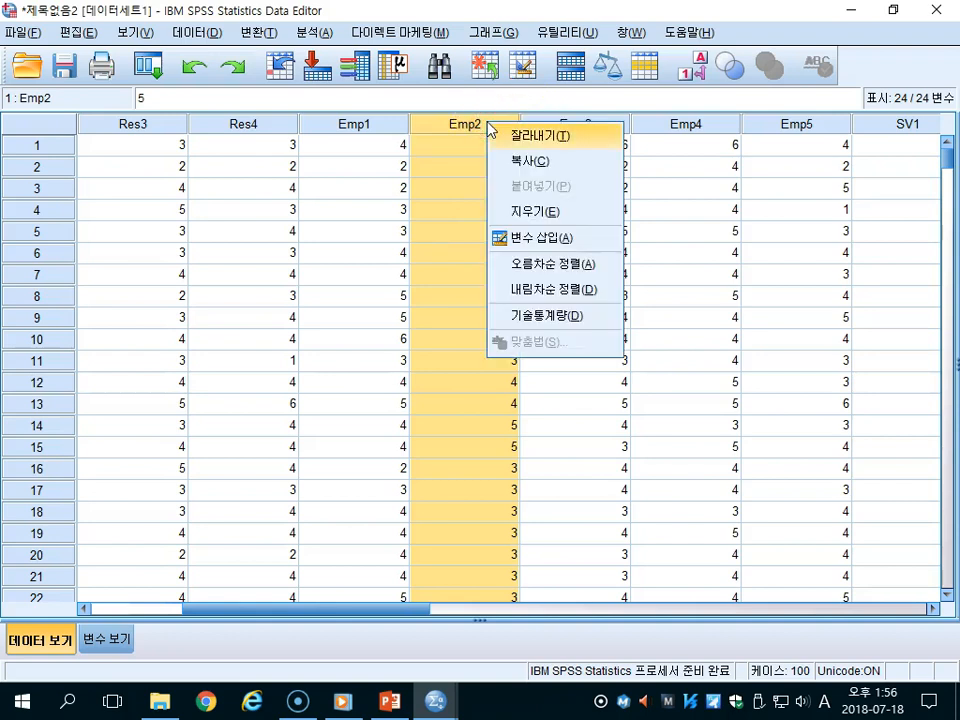
click(553, 264)
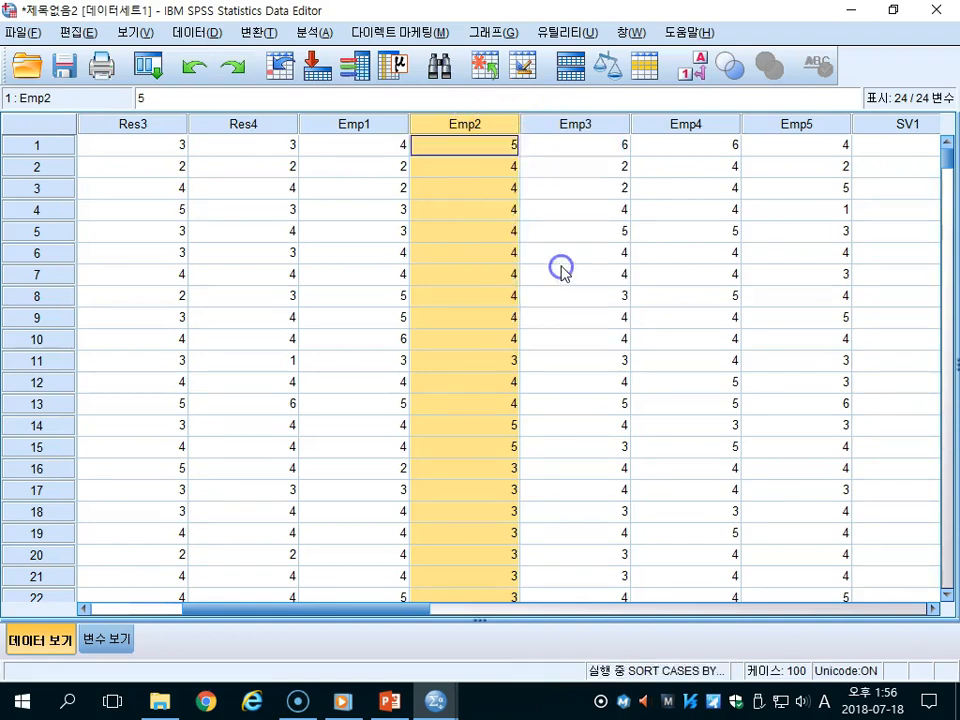
- Fill the missing Emp2 value in the first case with 7, comparing it with the neighbouring Emp1 to Emp4 values
click(488, 146)
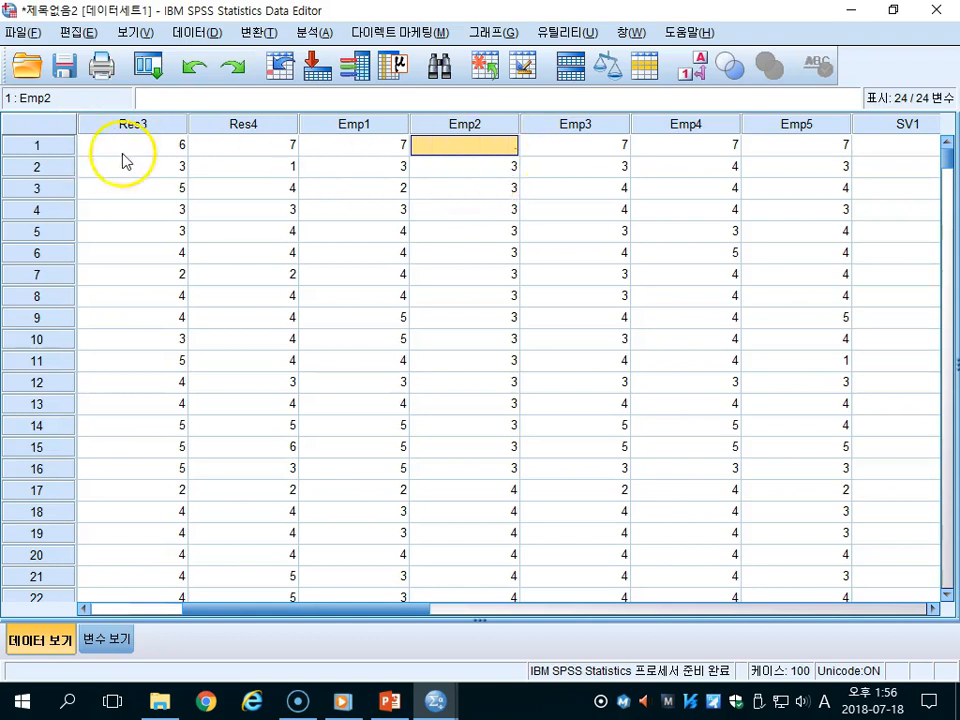
drag(369, 124, 686, 131)
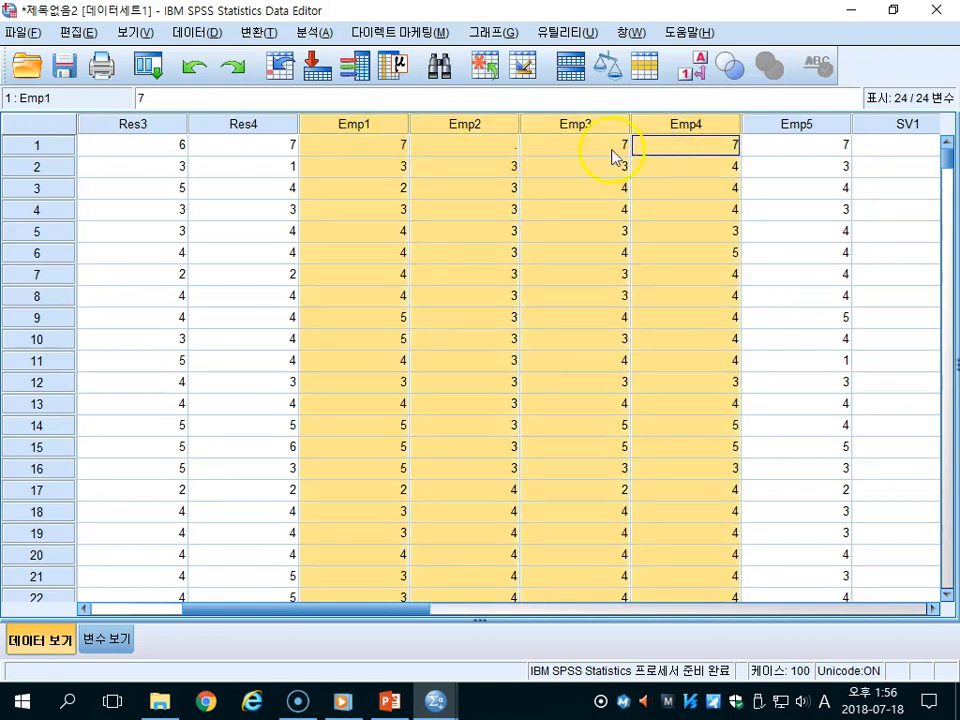
click(493, 147)
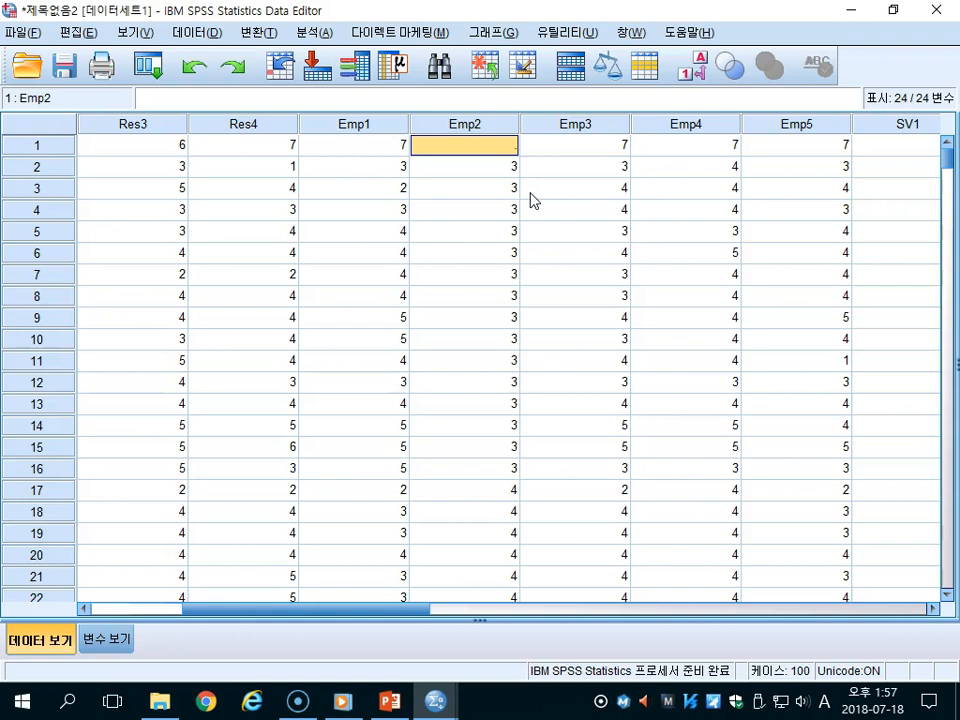
text(7)
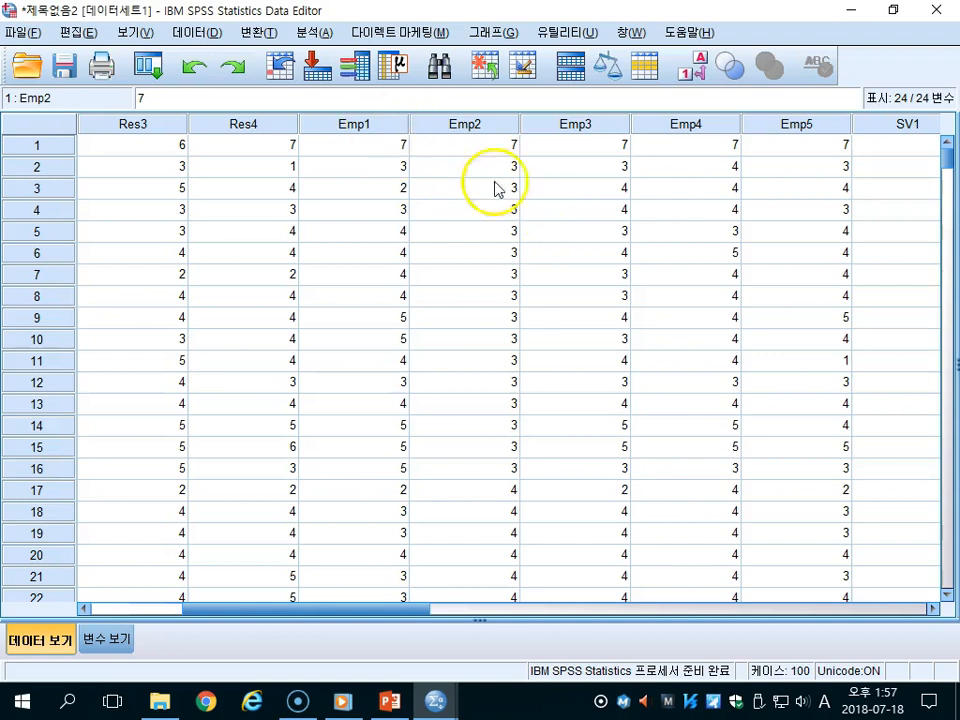
click(398, 164)
click(377, 146)
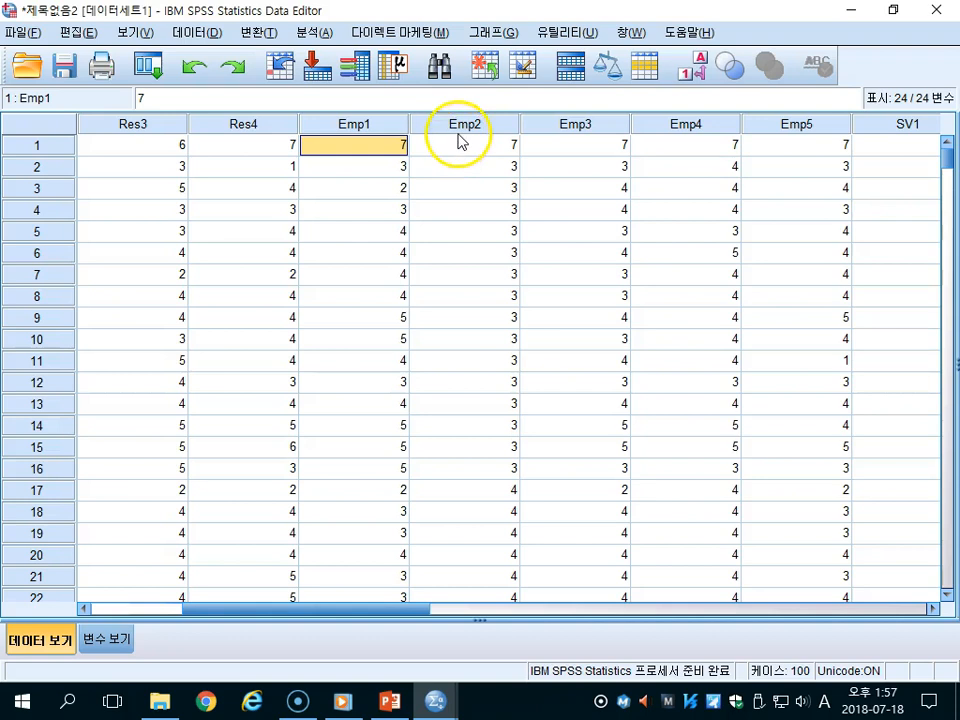
drag(388, 122, 698, 124)
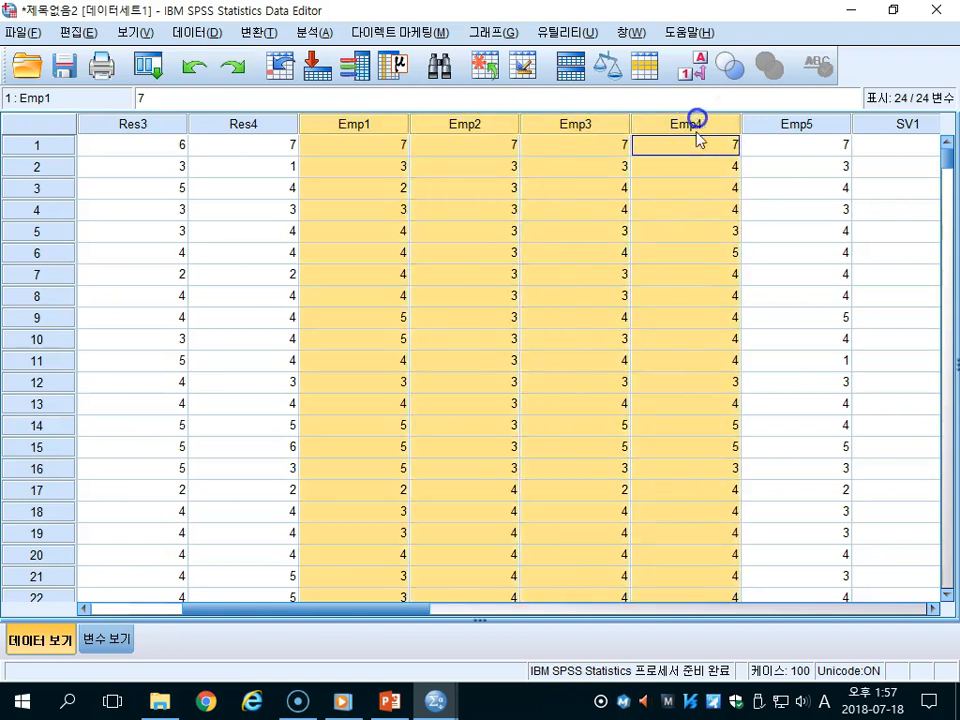
click(506, 148)
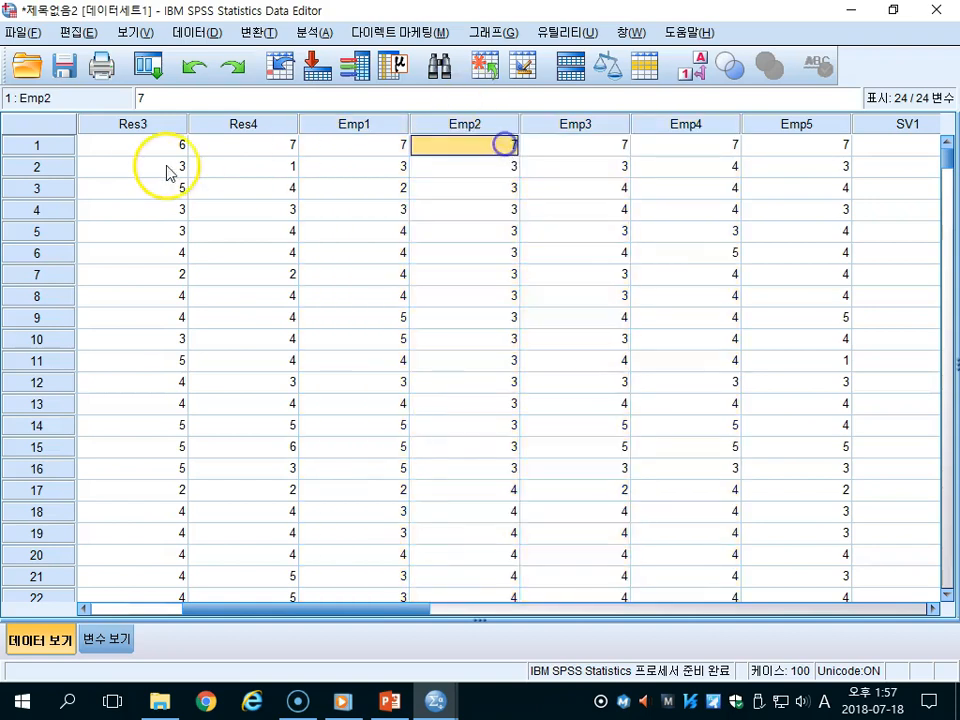
- Review the first case's full row and sort the cases back into ascending order by No
click(46, 148)
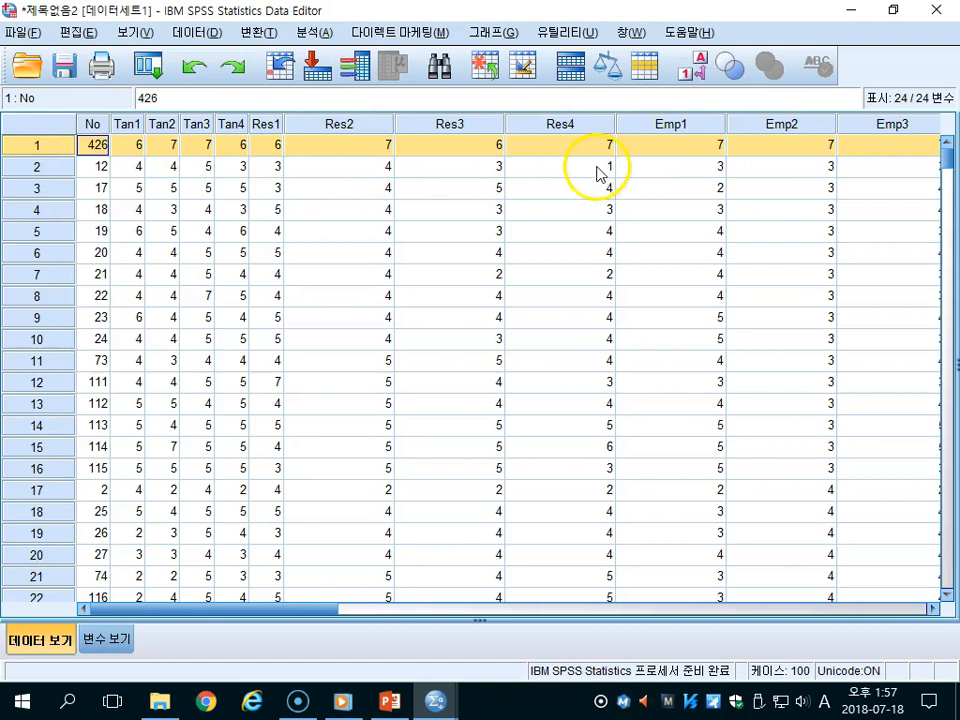
drag(311, 615, 214, 602)
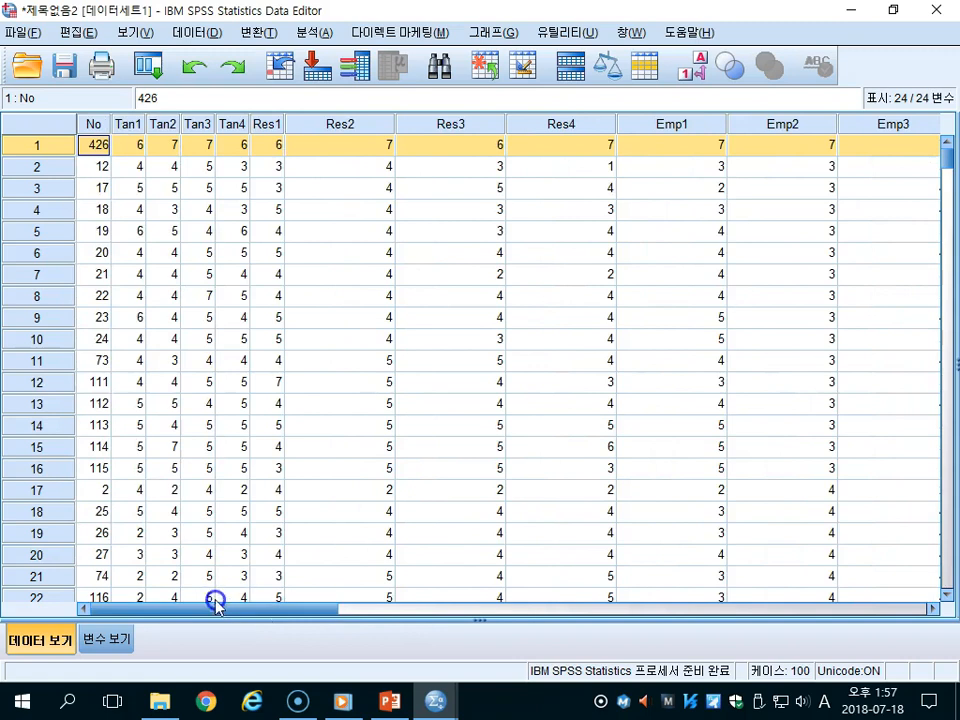
click(92, 126)
right_click(90, 123)
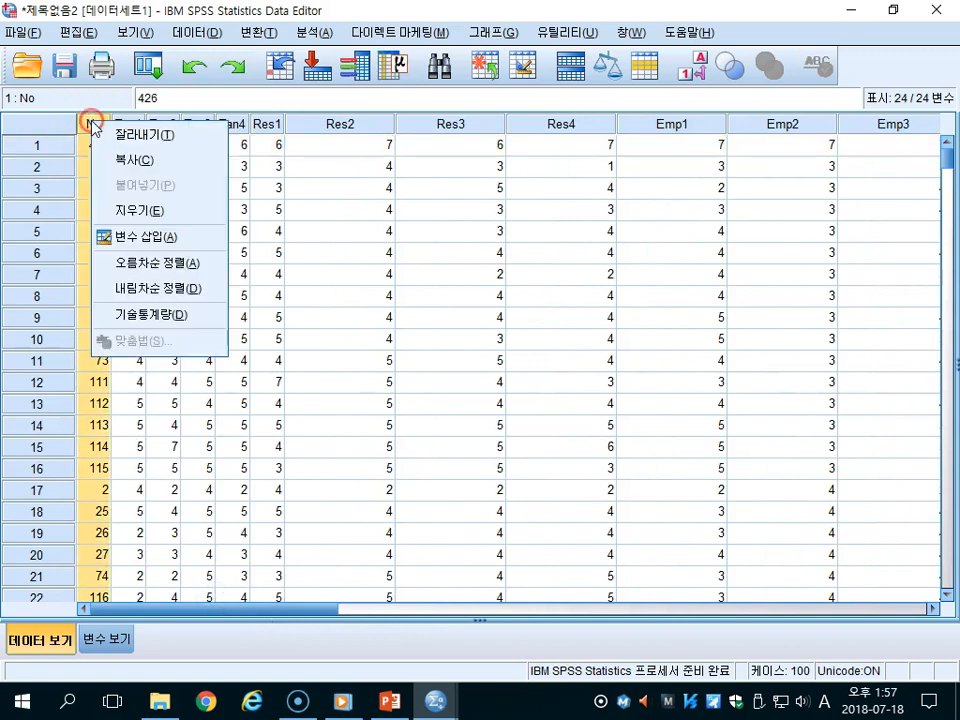
click(86, 122)
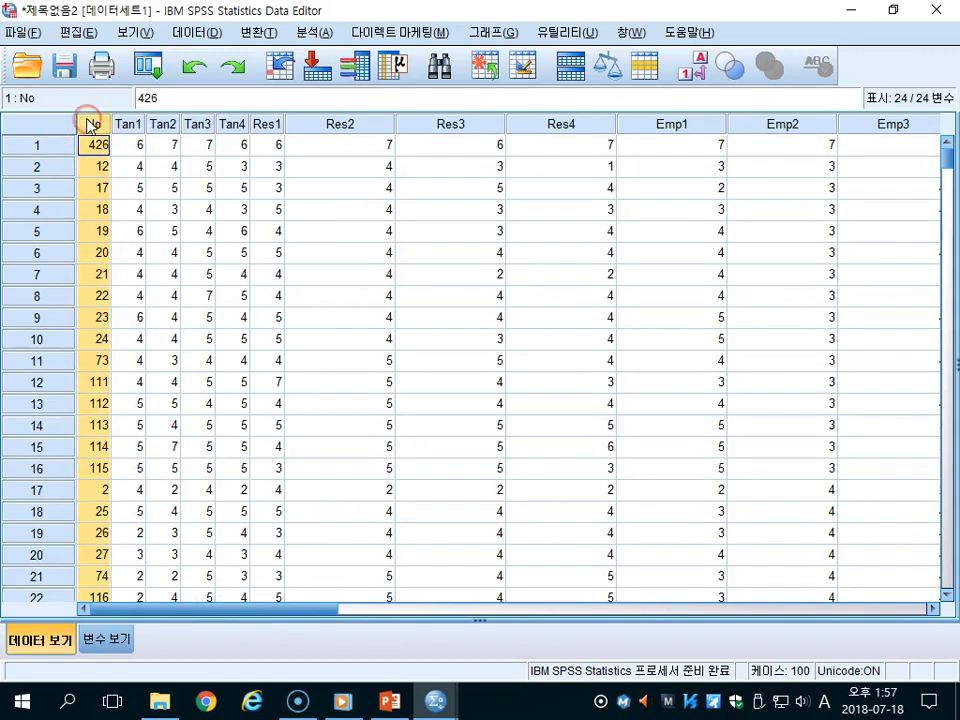
right_click(86, 121)
click(166, 288)
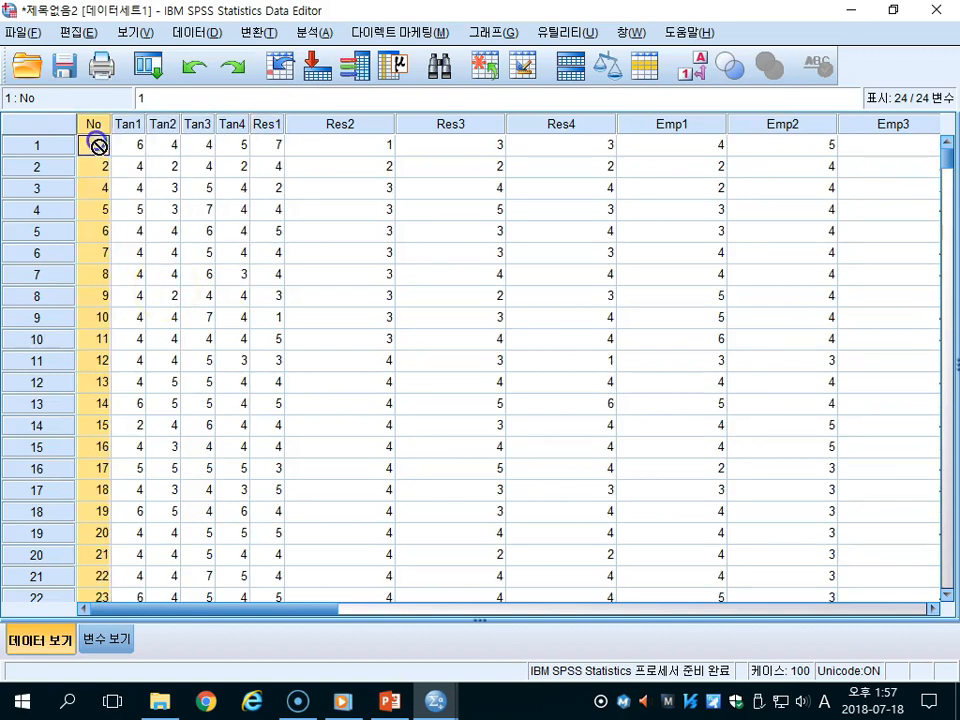
- Widen the No through Res2 columns together to one equal width in the data view
click(266, 123)
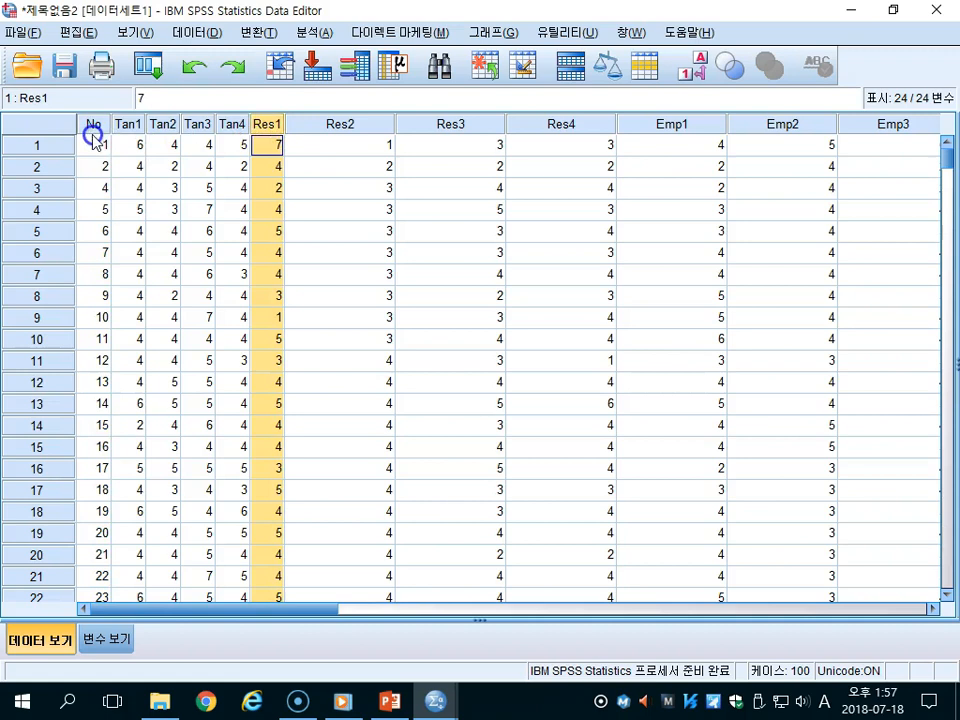
drag(352, 126, 91, 124)
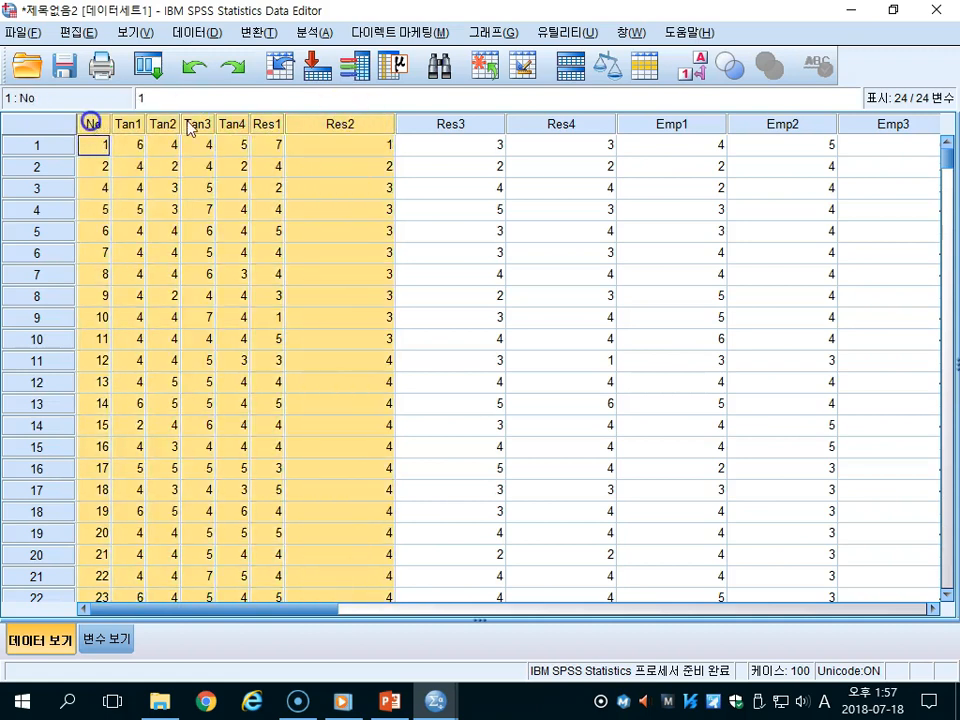
drag(285, 130, 336, 128)
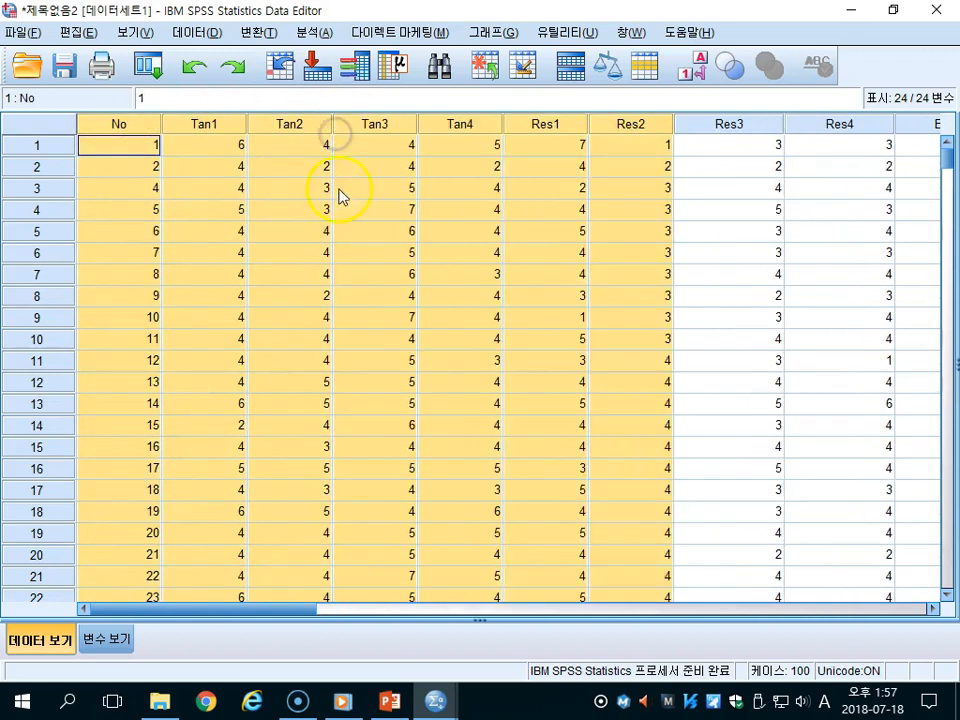
click(118, 147)
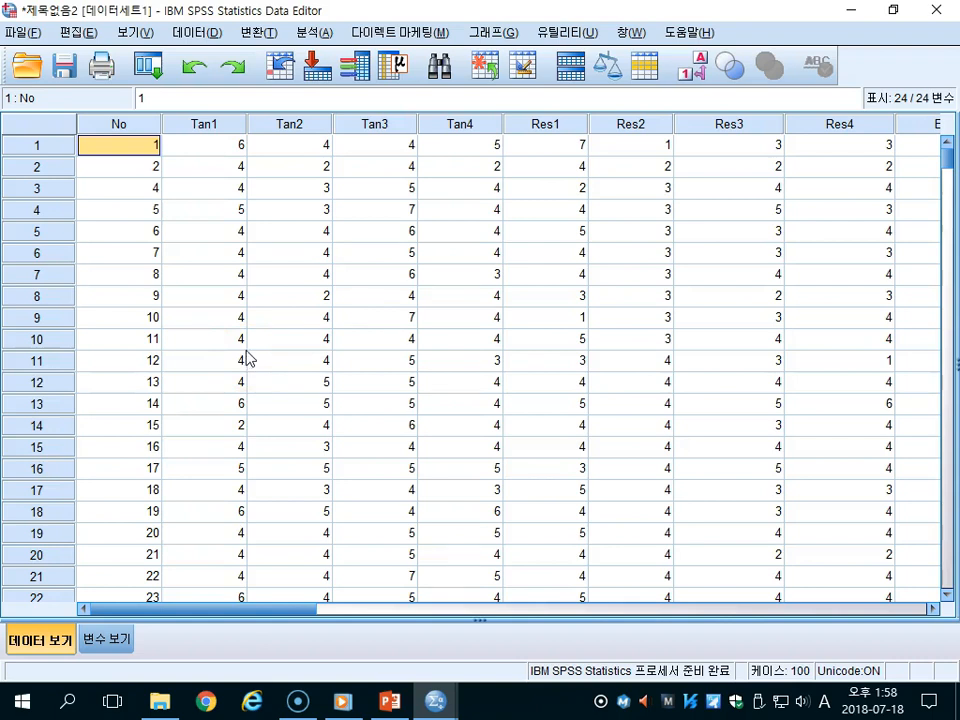
- Start saving the dataset under a new name and set the save location to the desktop folder (바탕 화면)
click(74, 70)
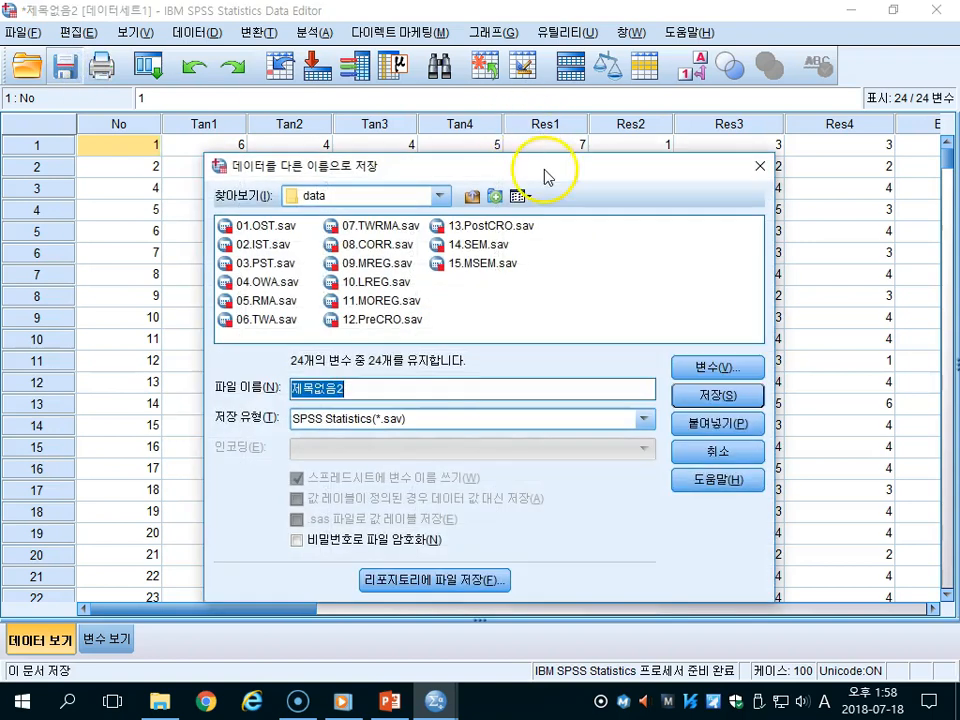
drag(545, 176, 596, 115)
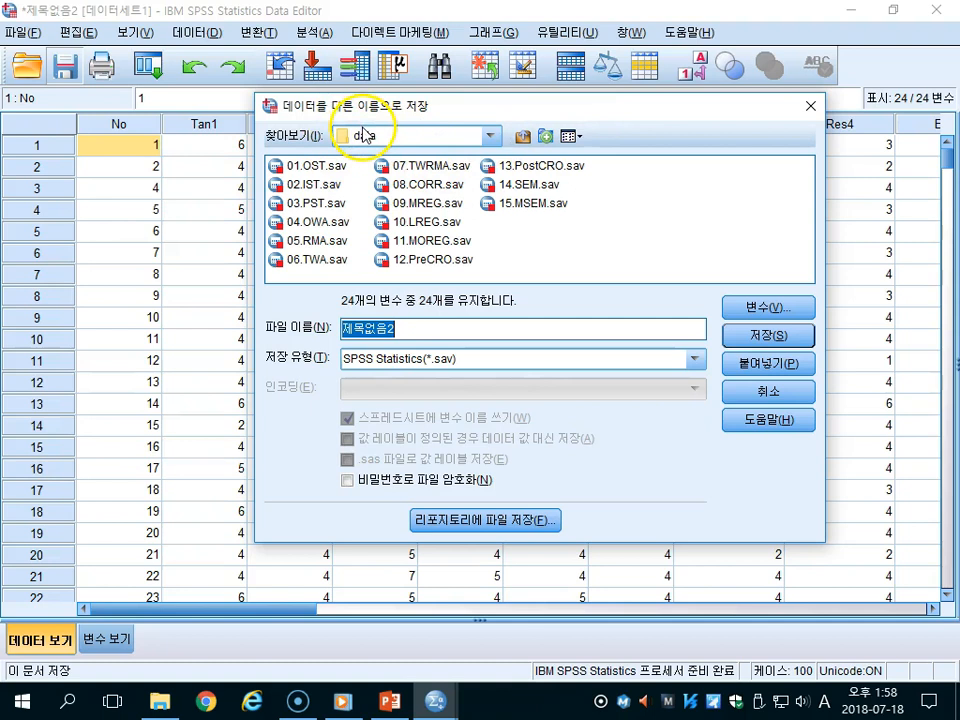
click(490, 135)
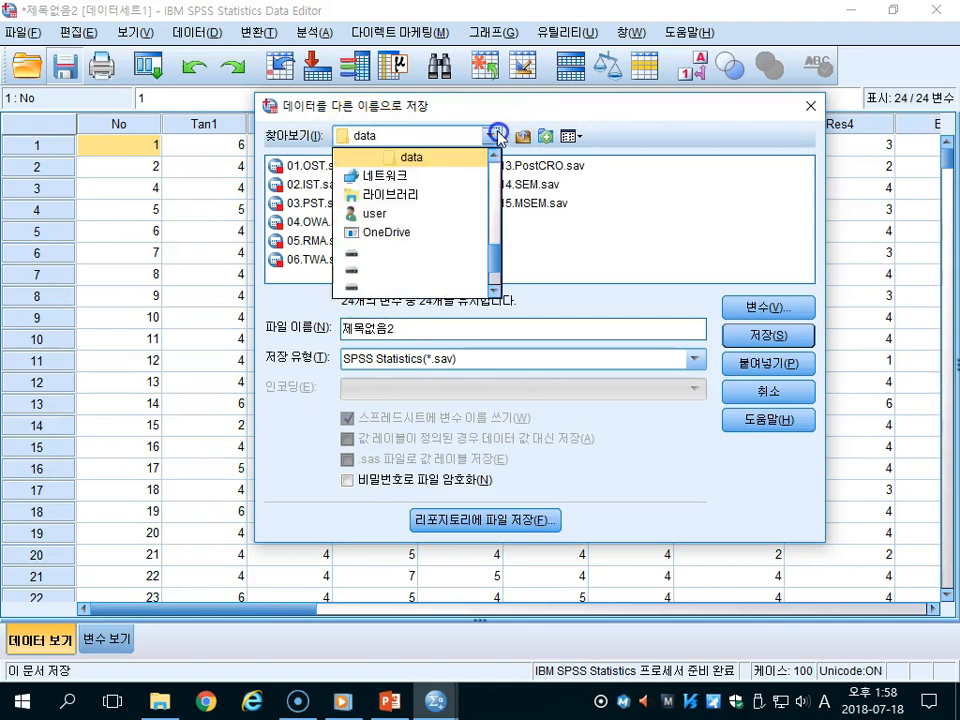
drag(497, 264, 492, 176)
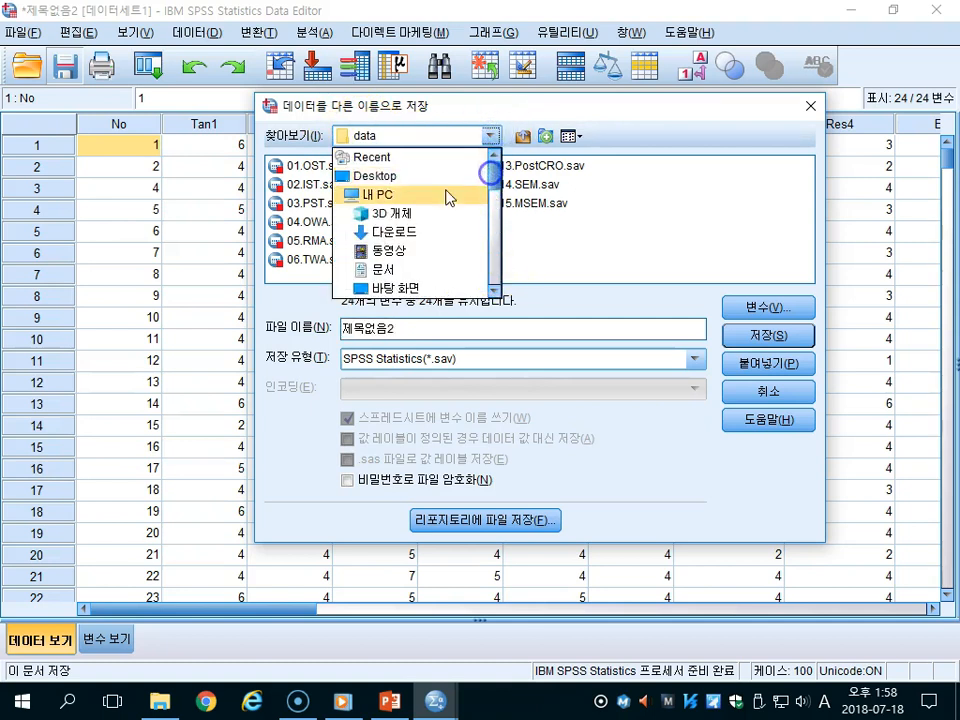
click(398, 180)
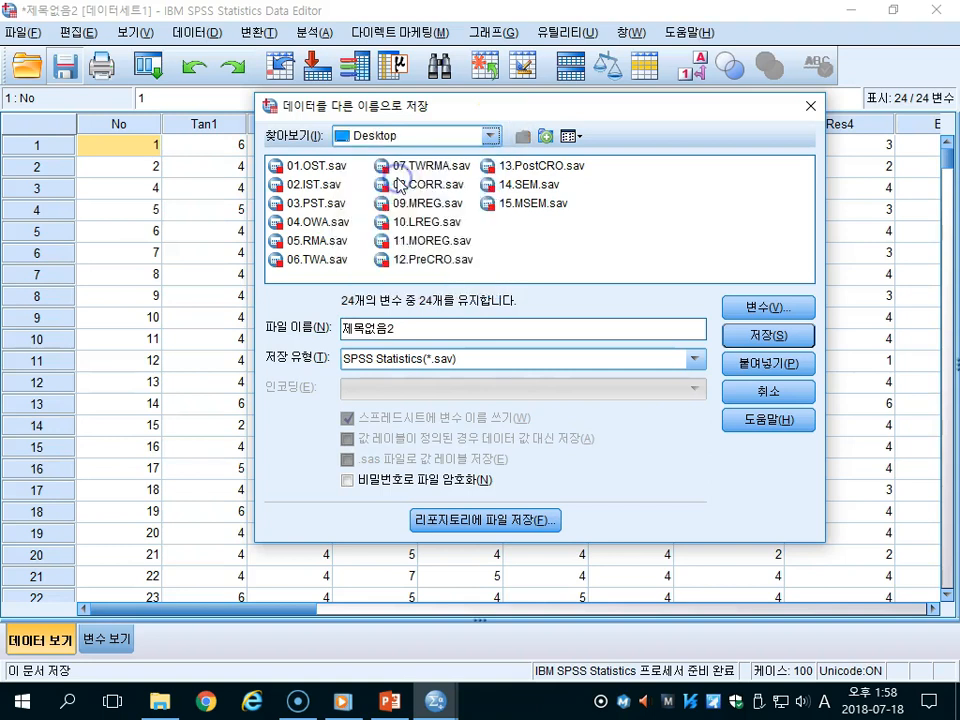
click(492, 135)
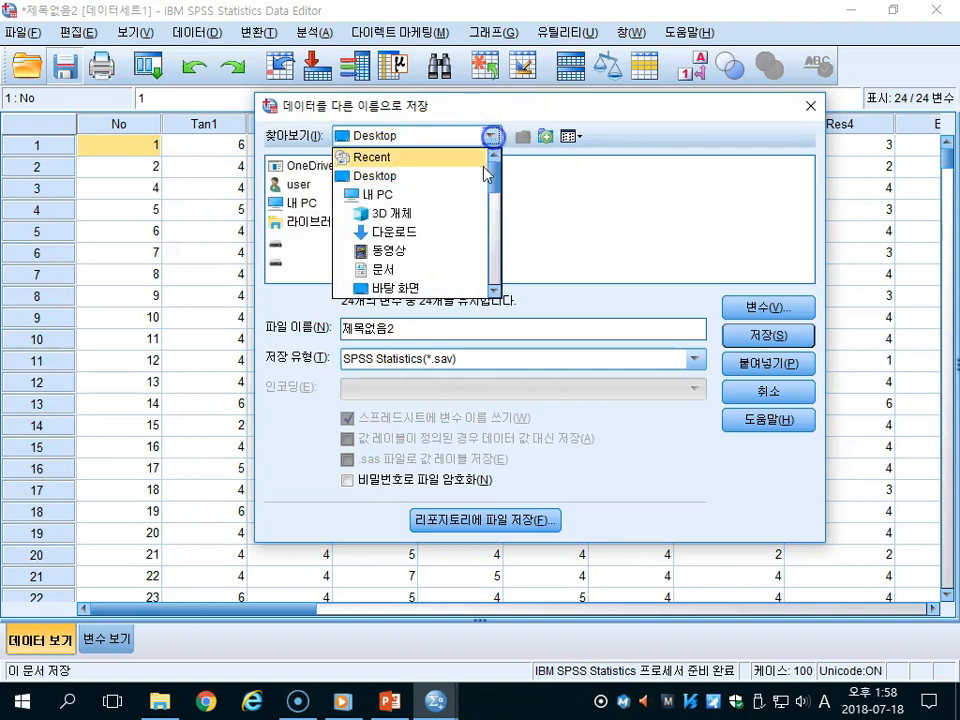
click(412, 287)
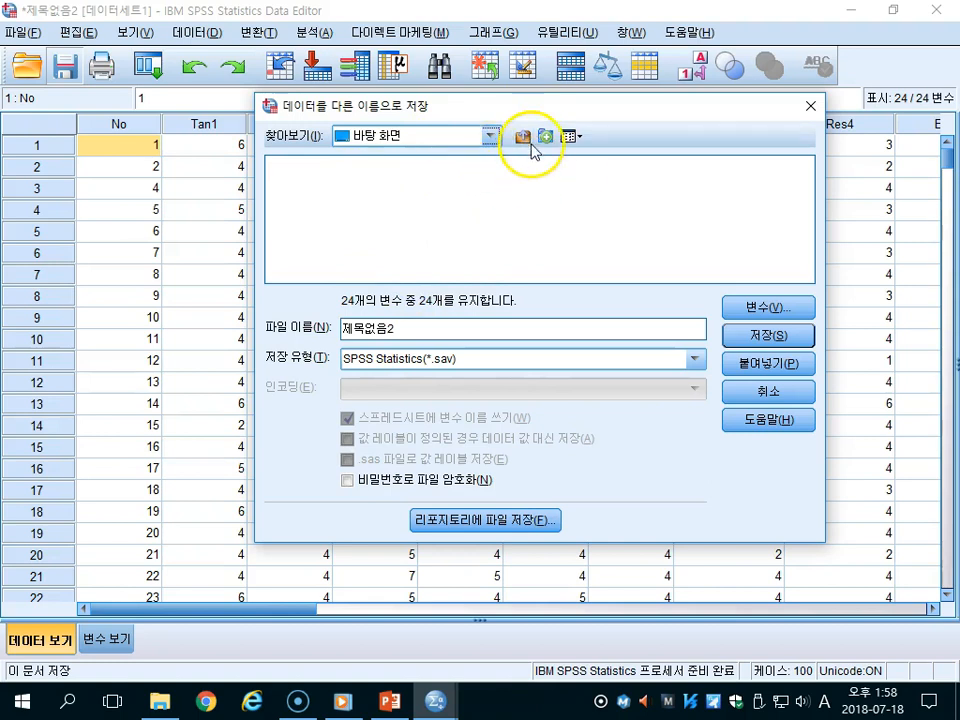
click(485, 223)
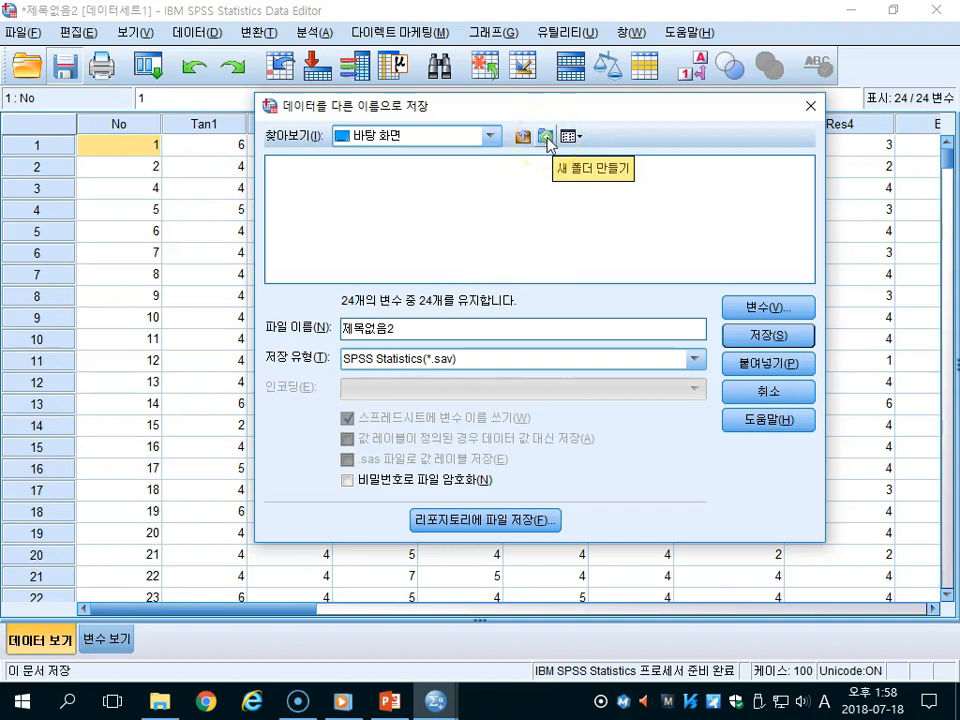
- Create a new folder named test on the desktop and open it as the save location
click(547, 137)
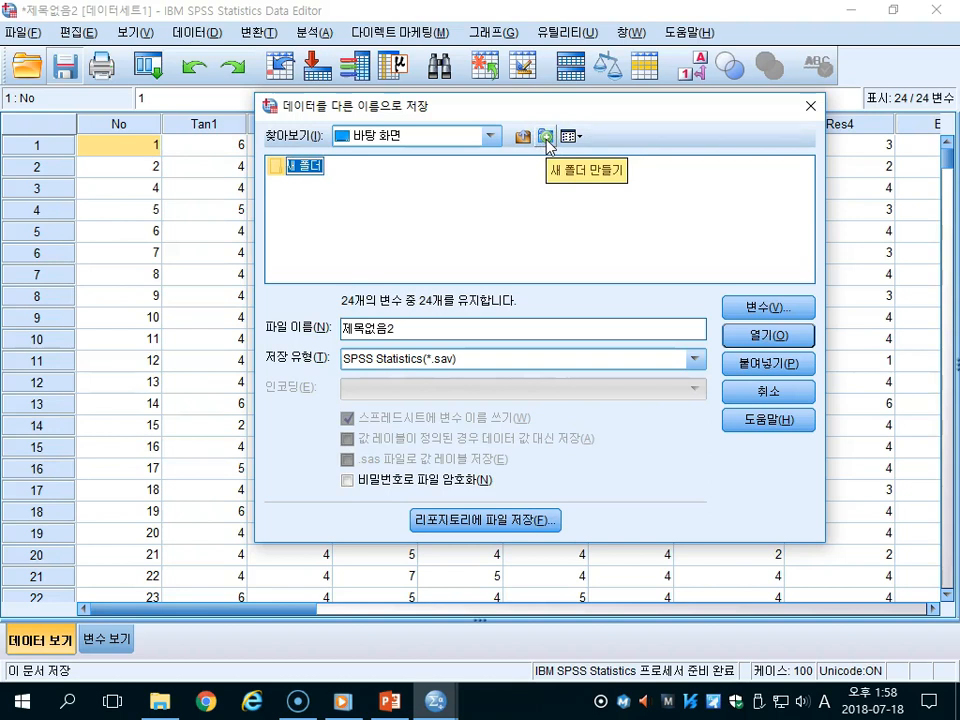
text(test)
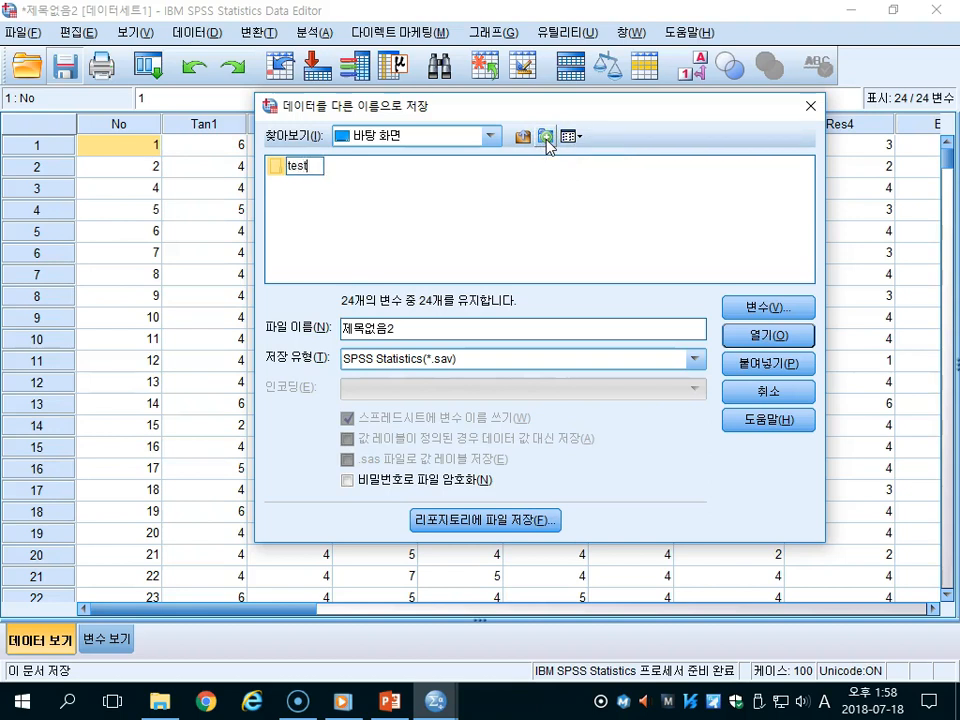
click(318, 221)
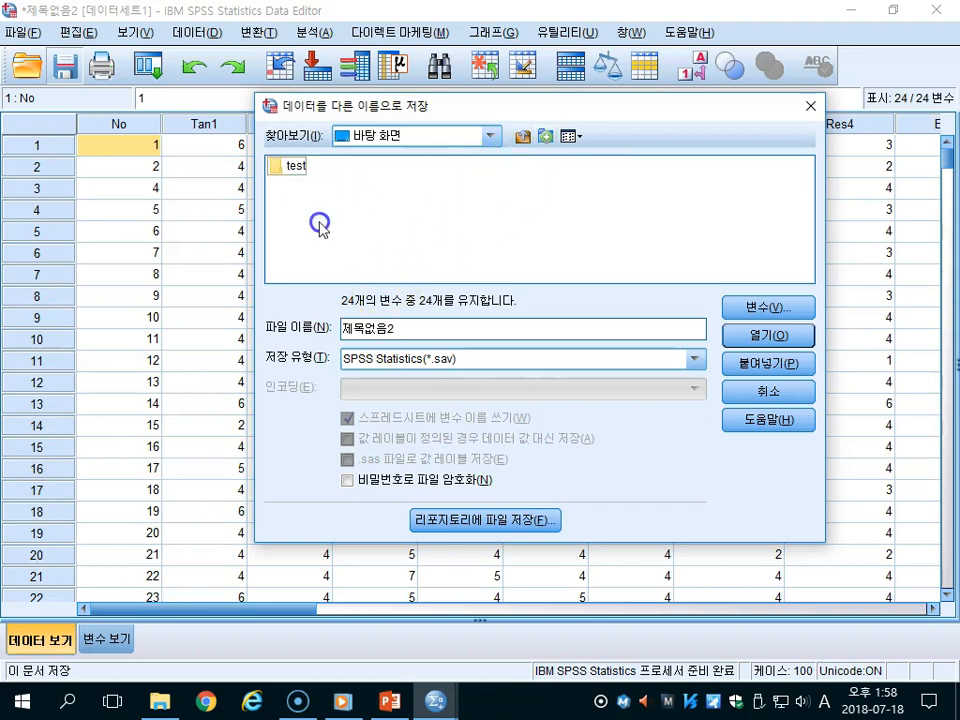
double_click(290, 170)
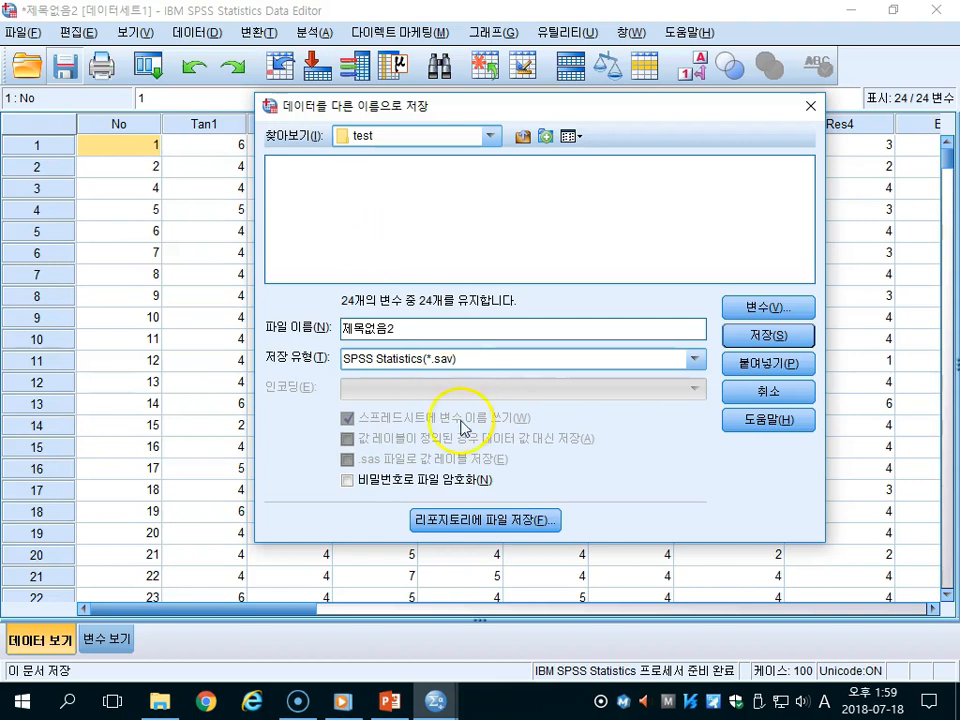
- Name the file data and save it as an SPSS Statistics (*.sav) file in the test folder
drag(443, 321, 337, 336)
drag(450, 329, 284, 337)
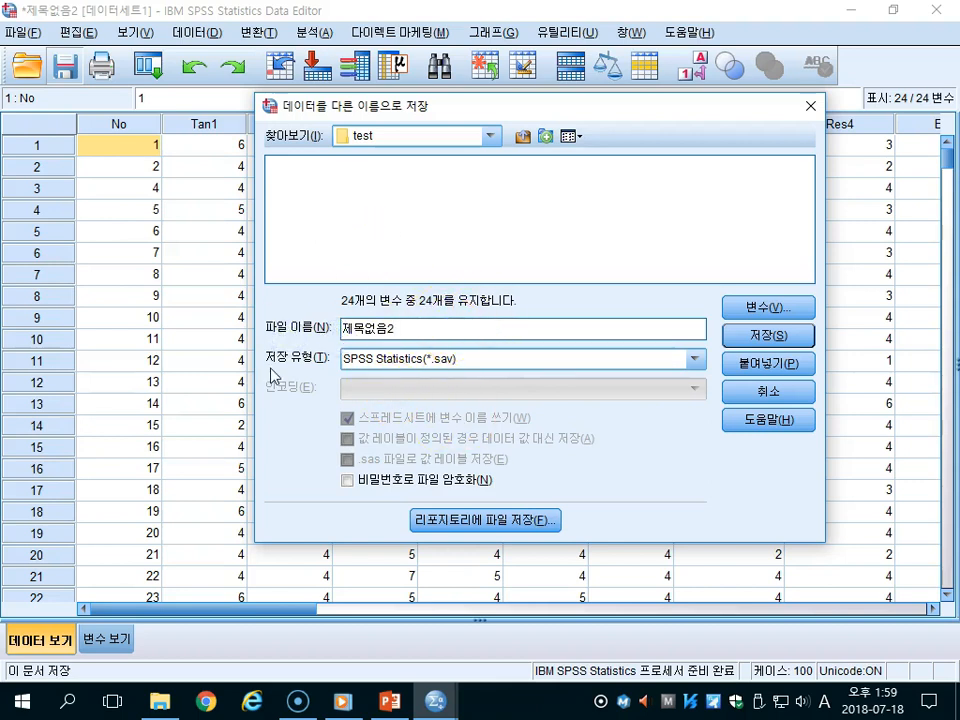
key(BackSpace)
key(BackSpace)
key(BackSpace)
text(data)
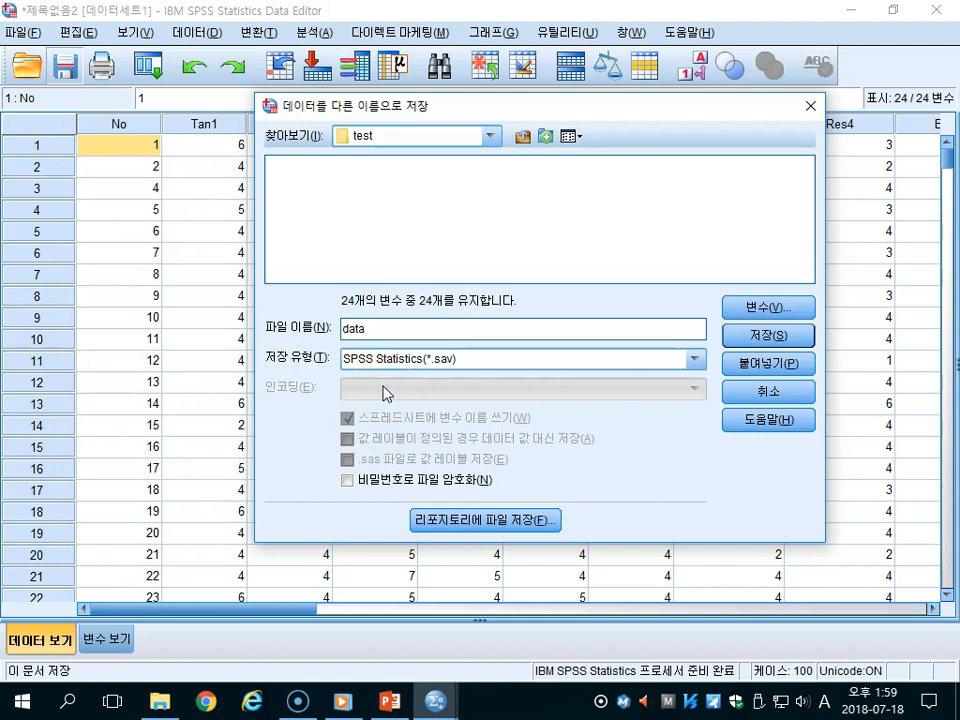
click(779, 340)
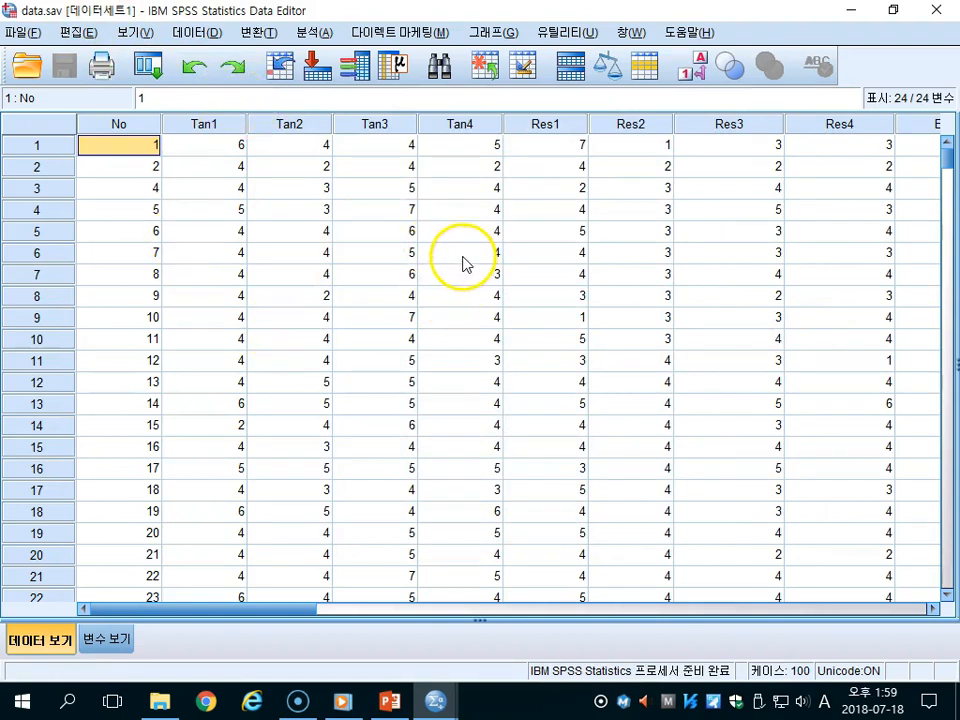
- Close the last Data Editor window and confirm exiting SPSS Statistics
click(937, 11)
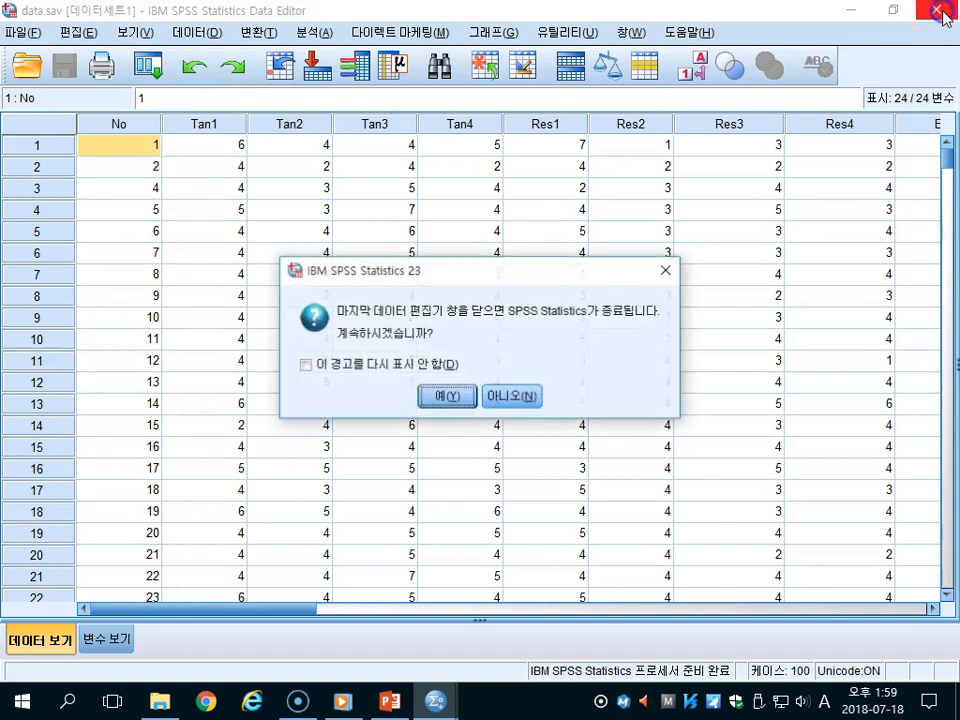
click(452, 397)
click(465, 380)
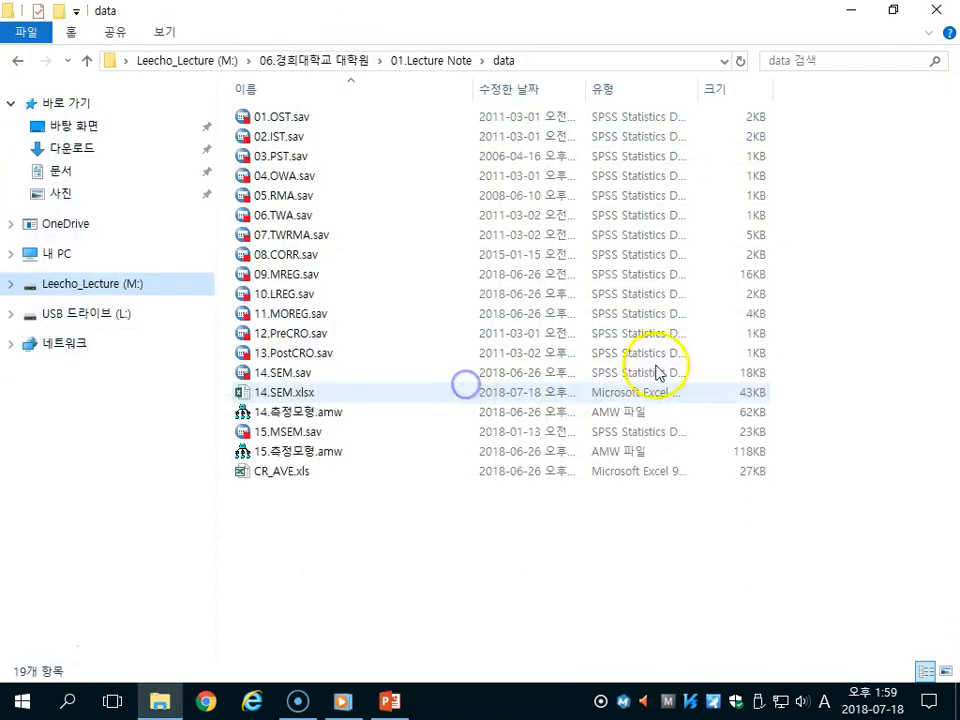
- In File Explorer, open the test folder on the desktop to check for the saved data.sav, and minimize the window
click(877, 228)
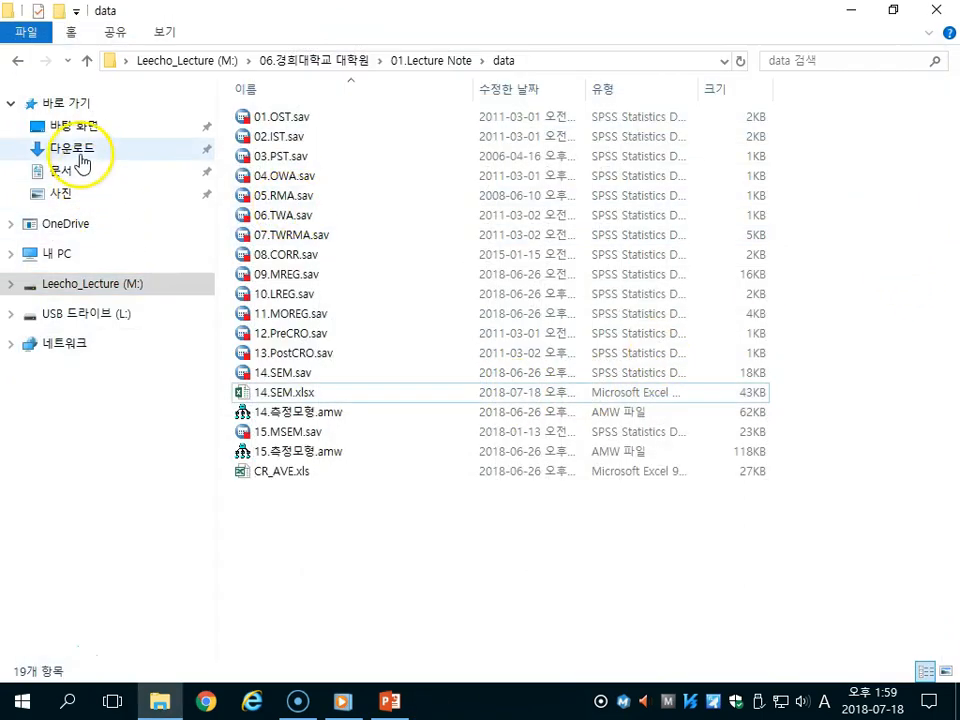
click(108, 131)
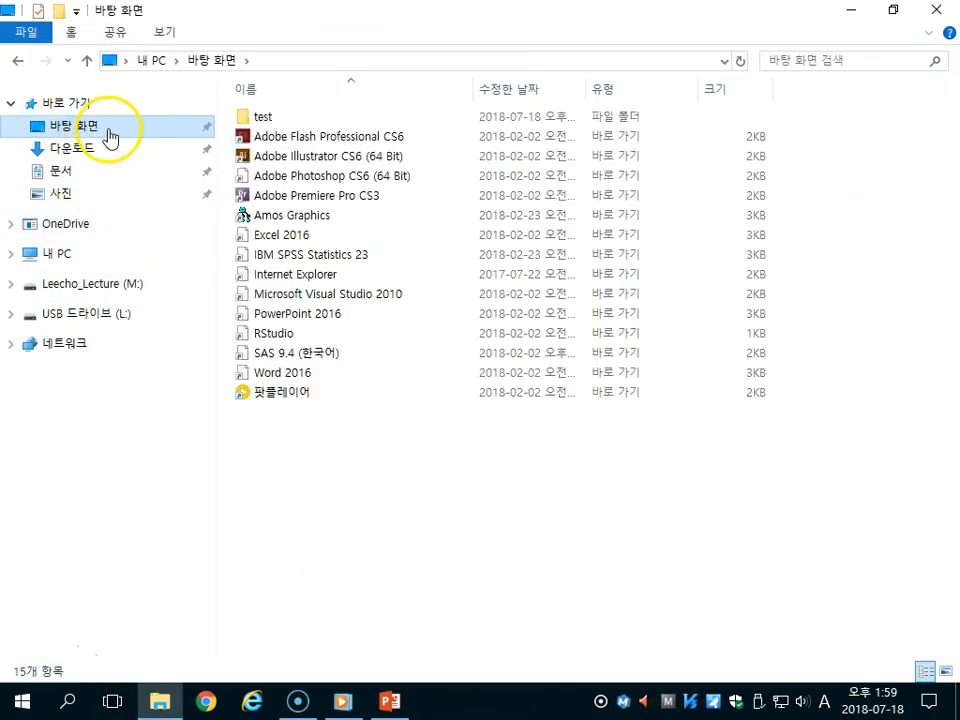
double_click(258, 114)
drag(258, 121, 439, 326)
click(429, 306)
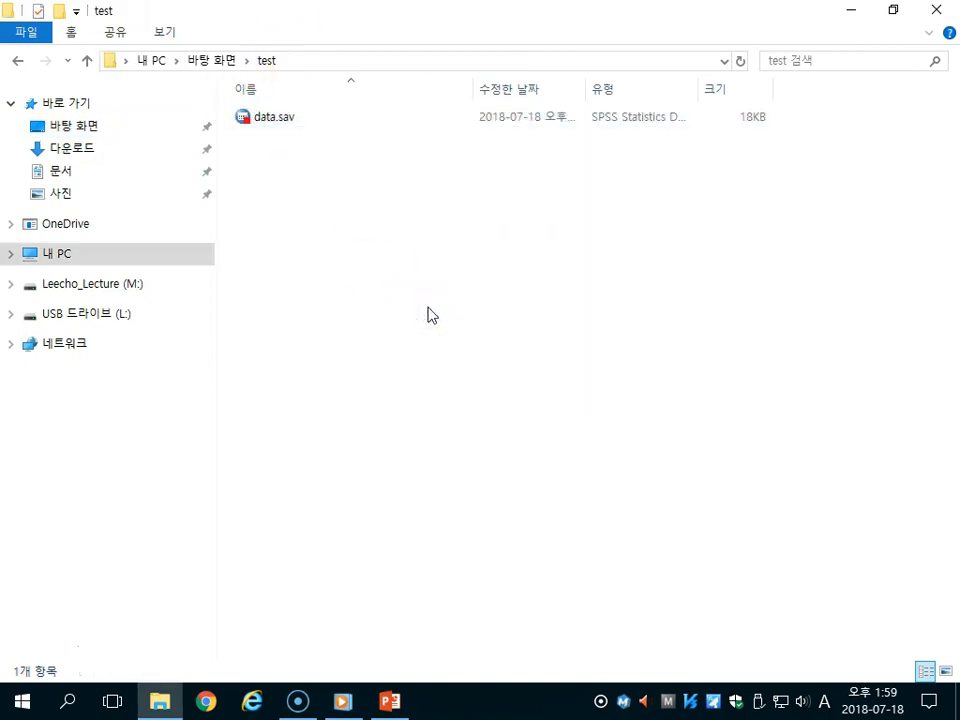
click(446, 333)
click(849, 12)
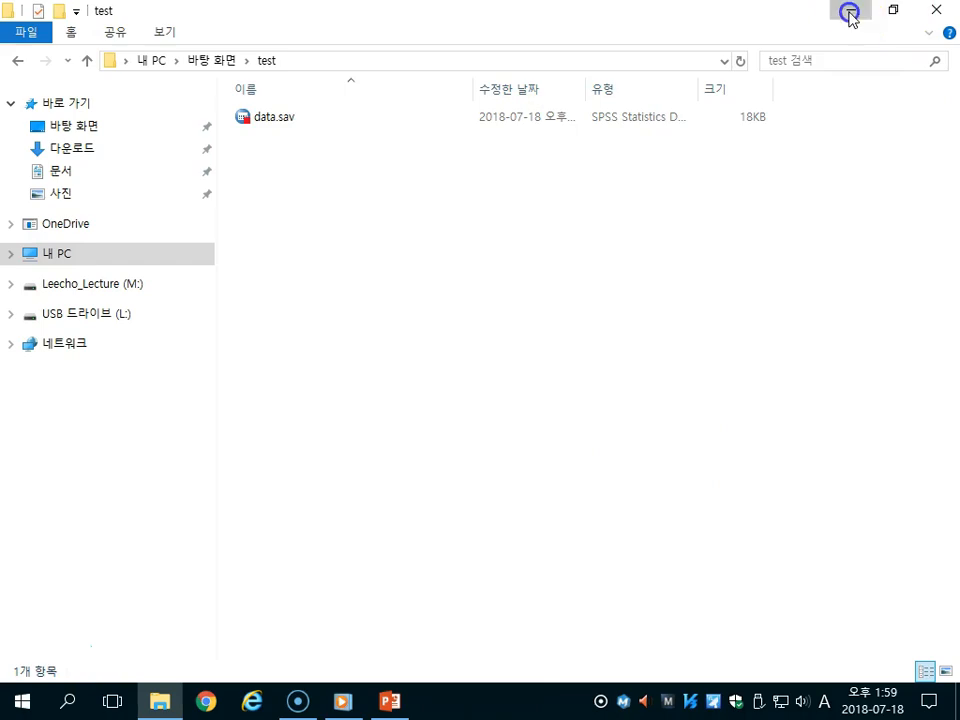